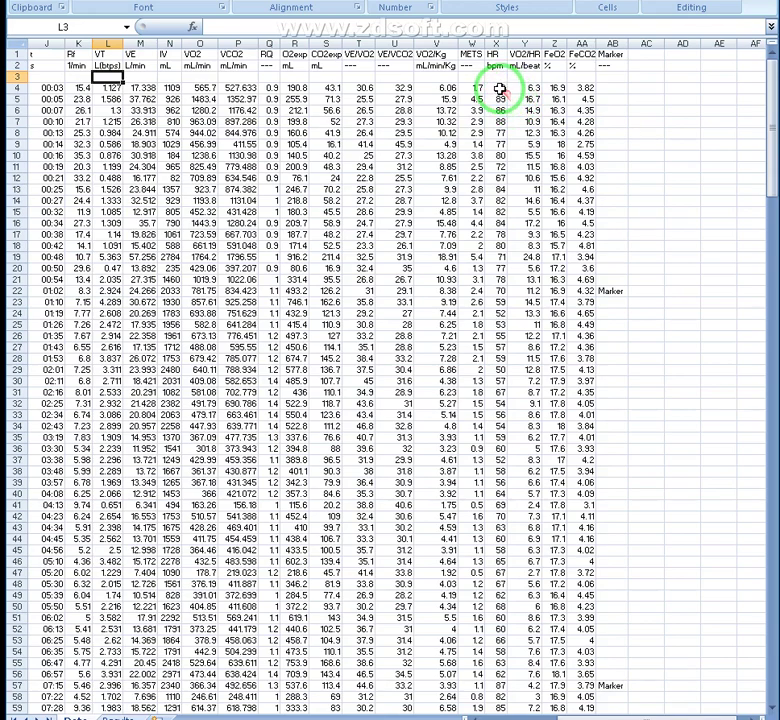
- Check the elapsed time in J4, then insert a blank column K before Rf
{"action": "left_click_drag", "start_coordinate": [538, 80], "coordinate": [584, 60]}
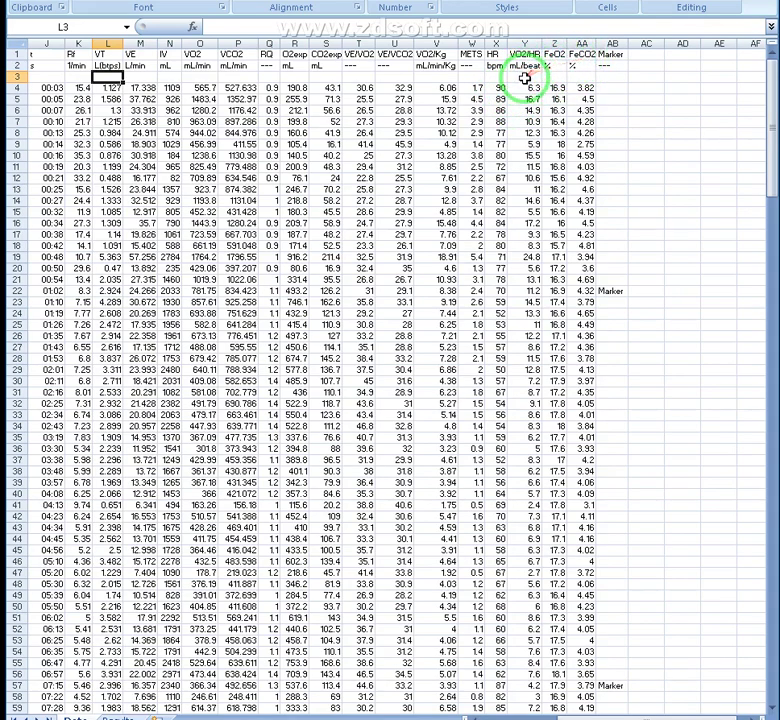
{"action": "mouse_move", "coordinate": [540, 81]}
{"action": "left_mouse_down"}
{"action": "mouse_move", "coordinate": [775, 70]}
{"action": "mouse_move", "coordinate": [655, 101]}
{"action": "mouse_move", "coordinate": [724, 102]}
{"action": "mouse_move", "coordinate": [503, 118]}
{"action": "mouse_move", "coordinate": [324, 94]}
{"action": "mouse_move", "coordinate": [170, 88]}
{"action": "left_mouse_up"}
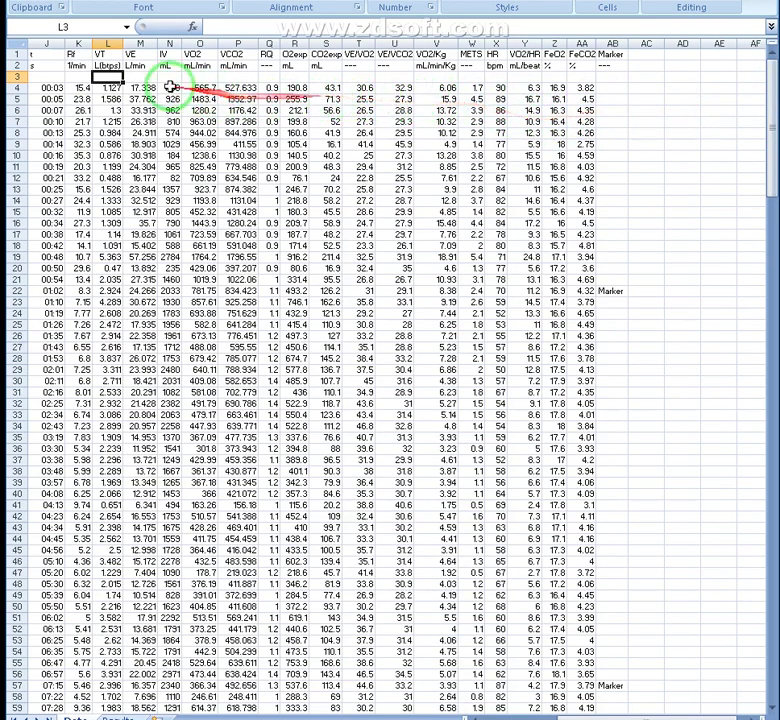
{"action": "left_click", "coordinate": [46, 89]}
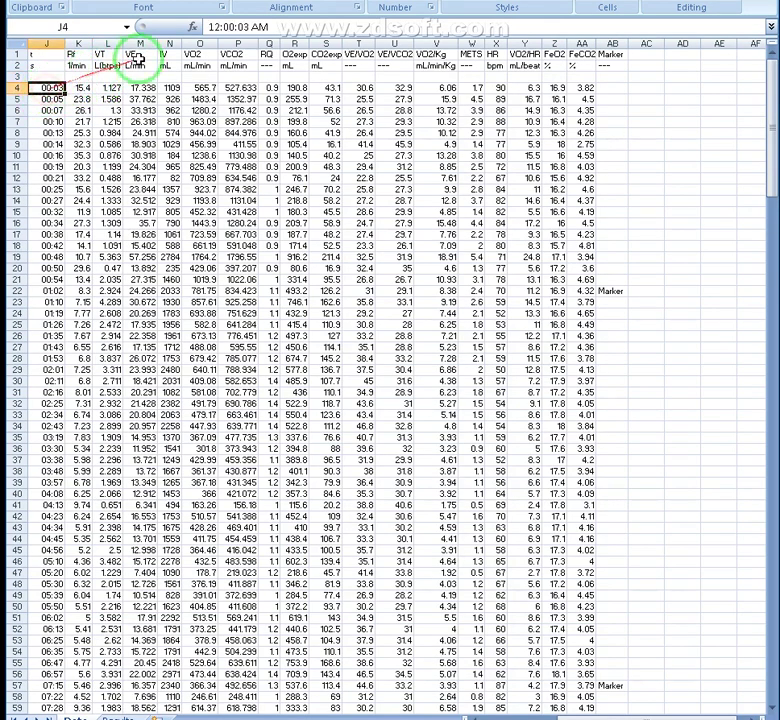
{"action": "left_click", "coordinate": [78, 42]}
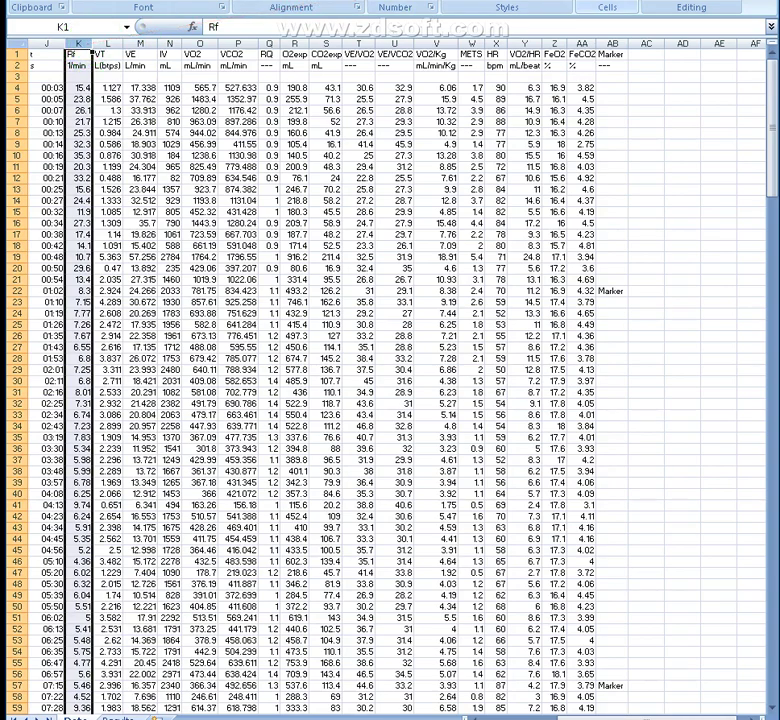
{"action": "key", "text": "ctrl+shift+plus"}
- Head the new column K with 'Time' in K1 and unit 'min' in K2
{"action": "left_click", "coordinate": [75, 88]}
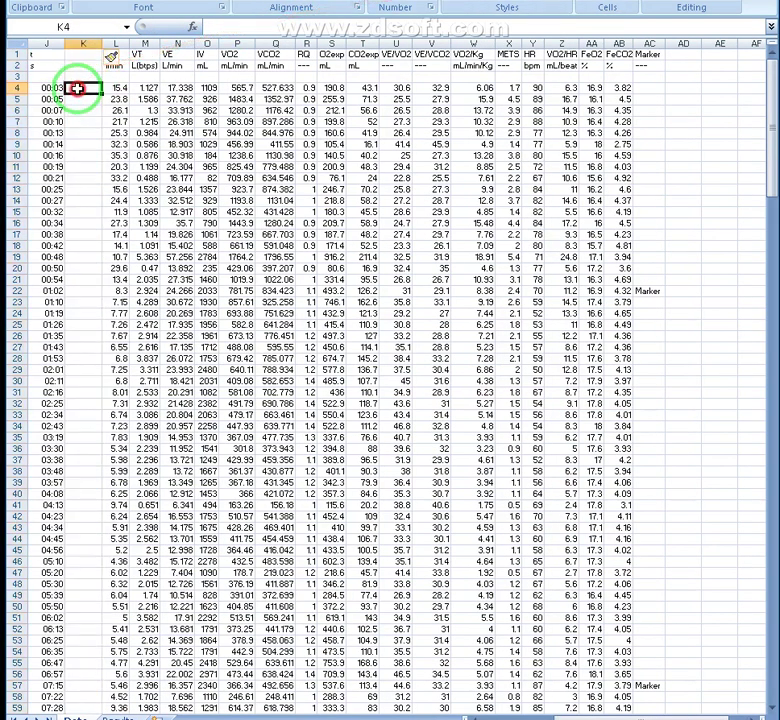
{"action": "key", "text": "Up"}
{"action": "key", "text": "Up"}
{"action": "key", "text": "Up"}
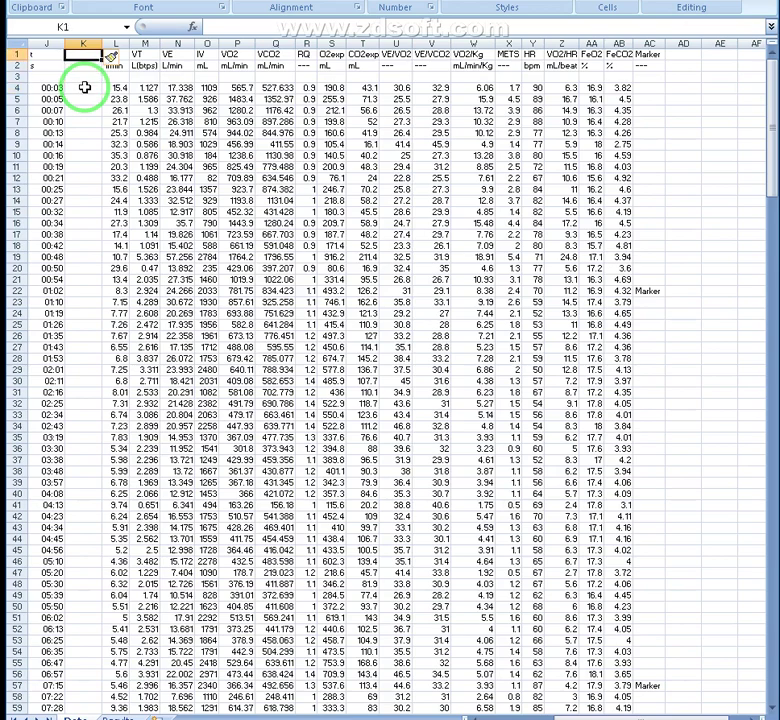
{"action": "type", "text": "Time"}
{"action": "key", "text": "Return"}
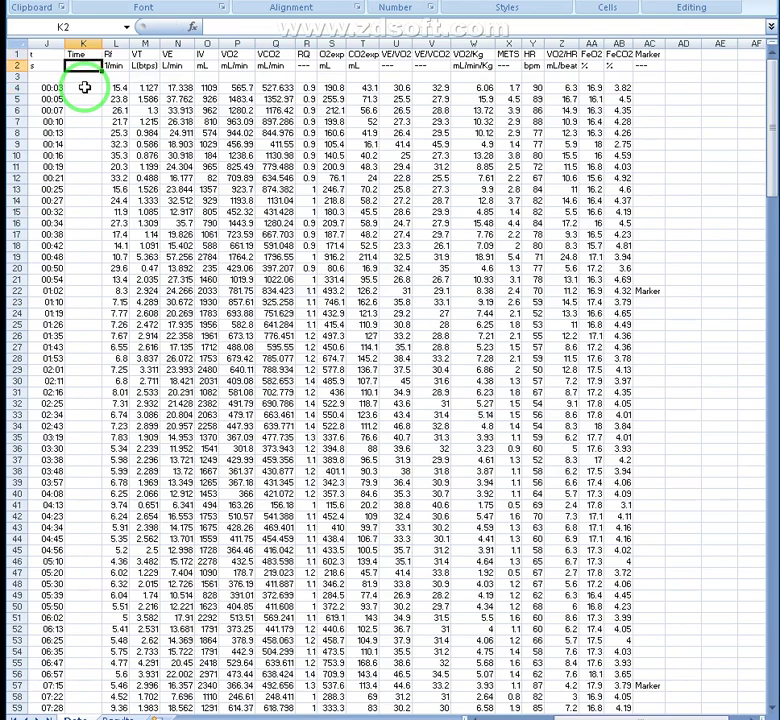
{"action": "key", "text": "Left"}
{"action": "key", "text": "Right"}
{"action": "type", "text": "min"}
{"action": "key", "text": "Return"}
- Enter the formula =J4*1440 in K4 to convert elapsed time to minutes
{"action": "left_click", "coordinate": [85, 88]}
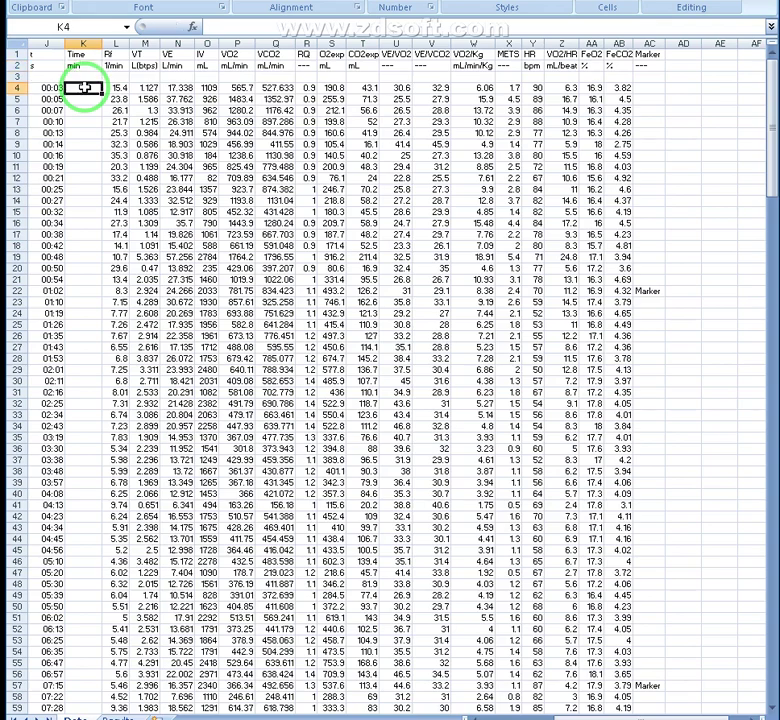
{"action": "type", "text": "="}
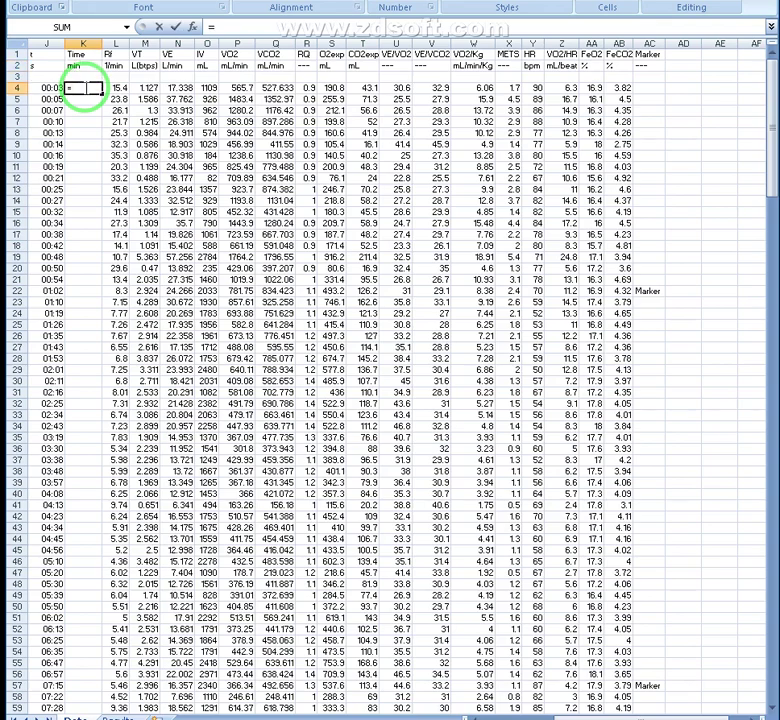
{"action": "key", "text": "Left"}
{"action": "type", "text": "*1440"}
{"action": "key", "text": "Return"}
{"action": "left_click", "coordinate": [85, 88]}
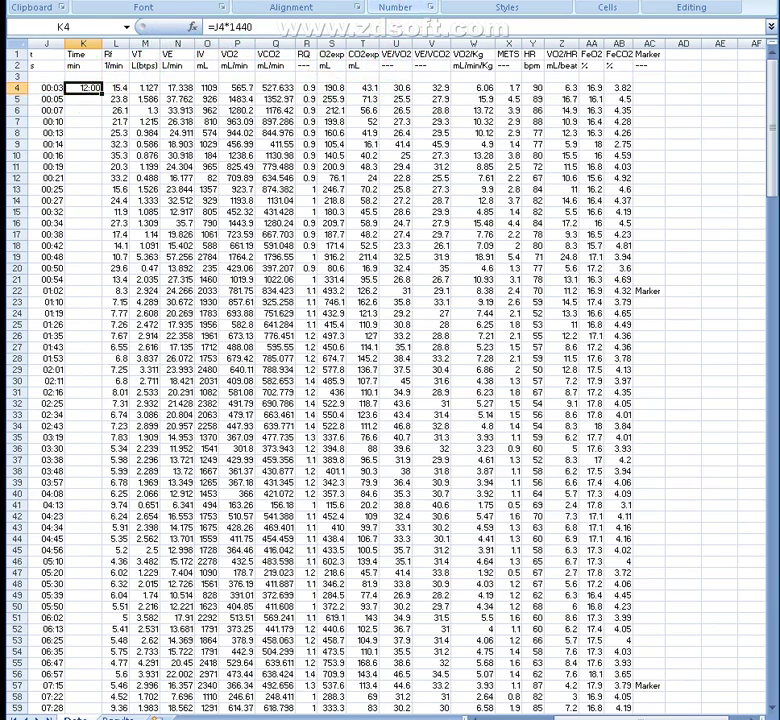
- Format K4 as a plain Number instead of a clock time
{"action": "left_click", "coordinate": [385, 0]}
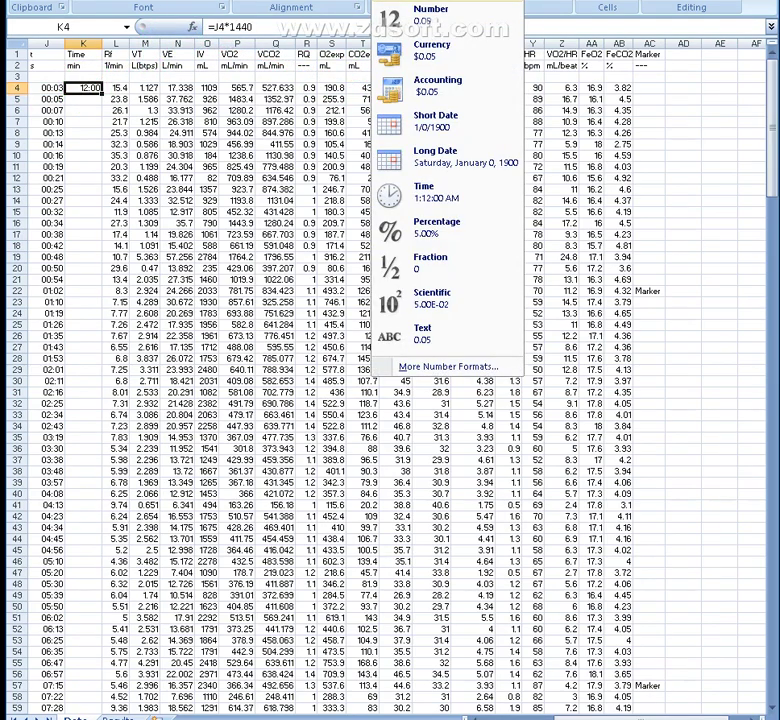
{"action": "left_click", "coordinate": [420, 12]}
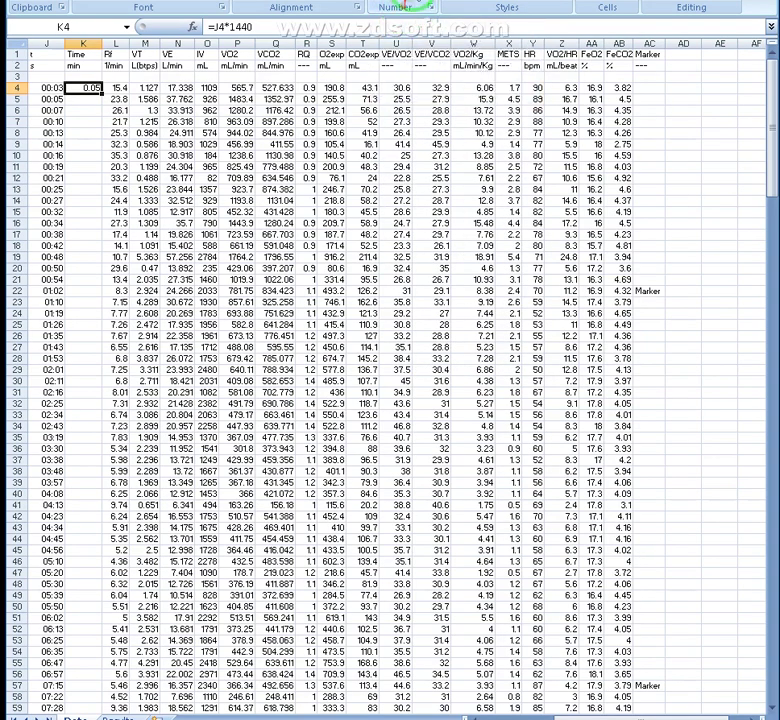
{"action": "left_click", "coordinate": [430, 4]}
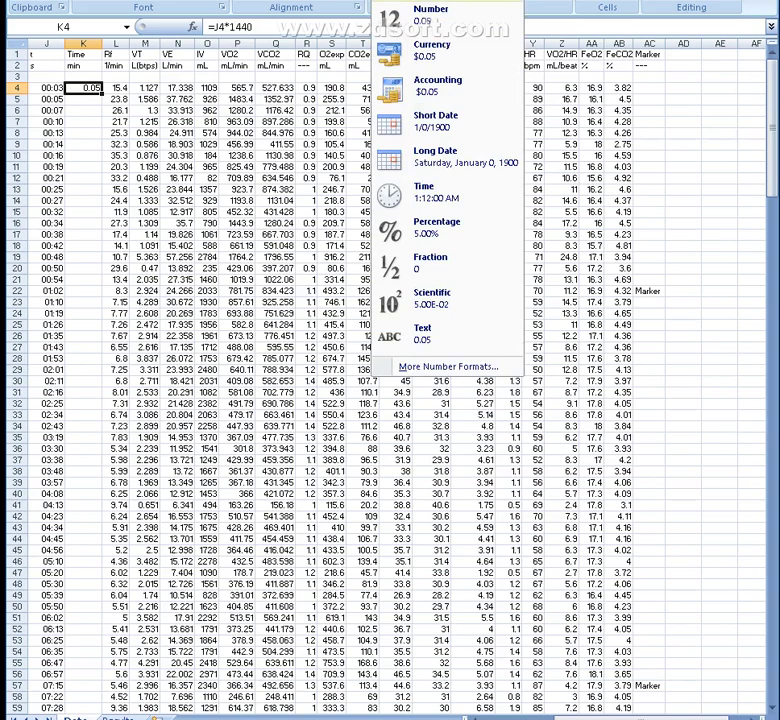
{"action": "key", "text": "Escape"}
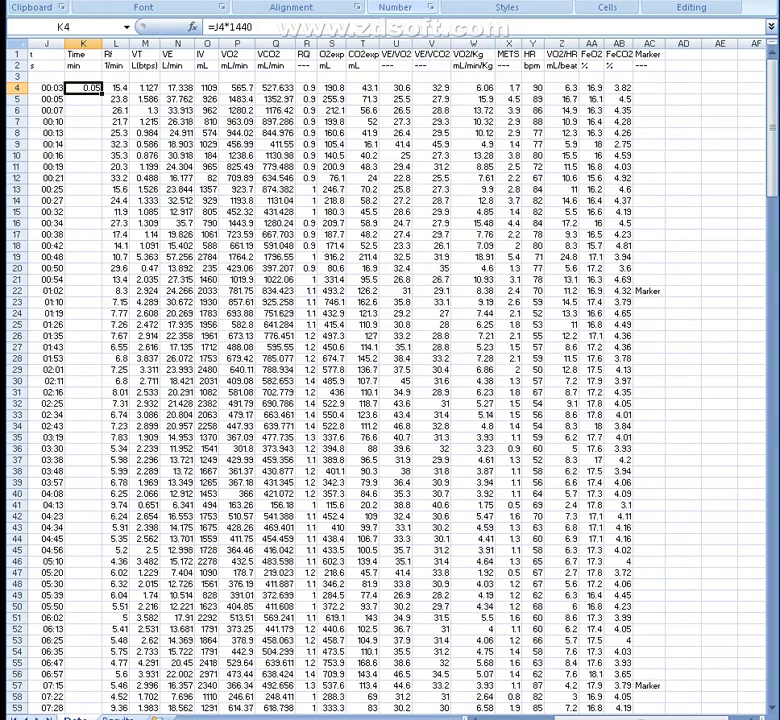
- Try K4 as =J4*86400 in seconds, shown in General format
{"action": "left_click", "coordinate": [88, 92]}
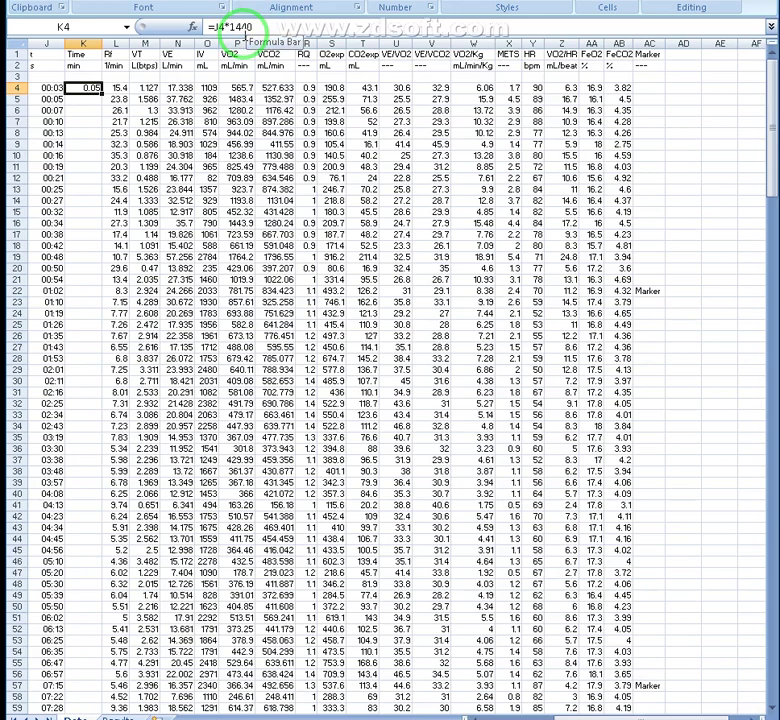
{"action": "key", "text": "Down"}
{"action": "key", "text": "Up"}
{"action": "double_click", "coordinate": [240, 28]}
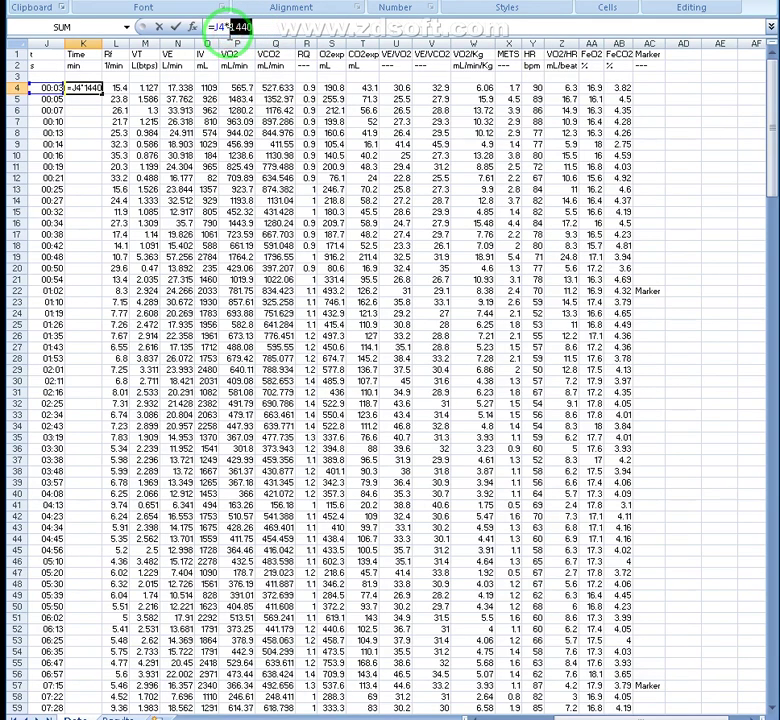
{"action": "type", "text": "86"}
{"action": "type", "text": "400"}
{"action": "key", "text": "Return"}
{"action": "key", "text": "Up"}
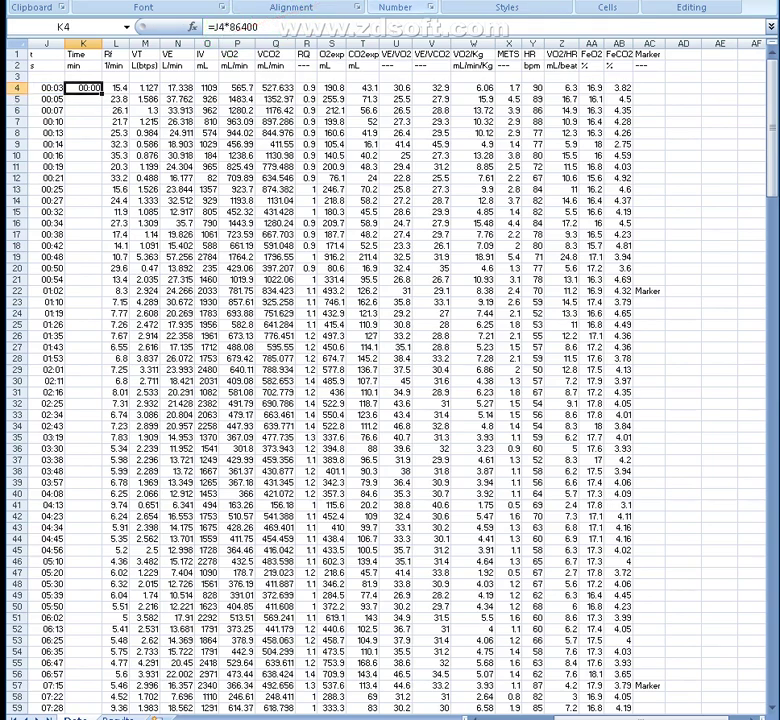
{"action": "left_click", "coordinate": [430, 2]}
{"action": "left_click", "coordinate": [390, 2]}
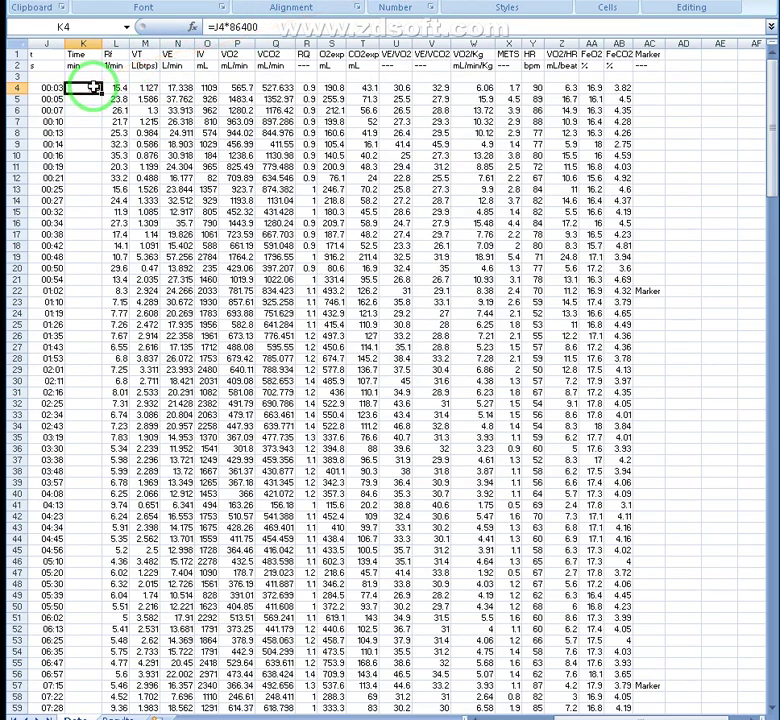
- Change K4's multiplier back to 1440, restoring =J4*1440
{"action": "left_click", "coordinate": [242, 28]}
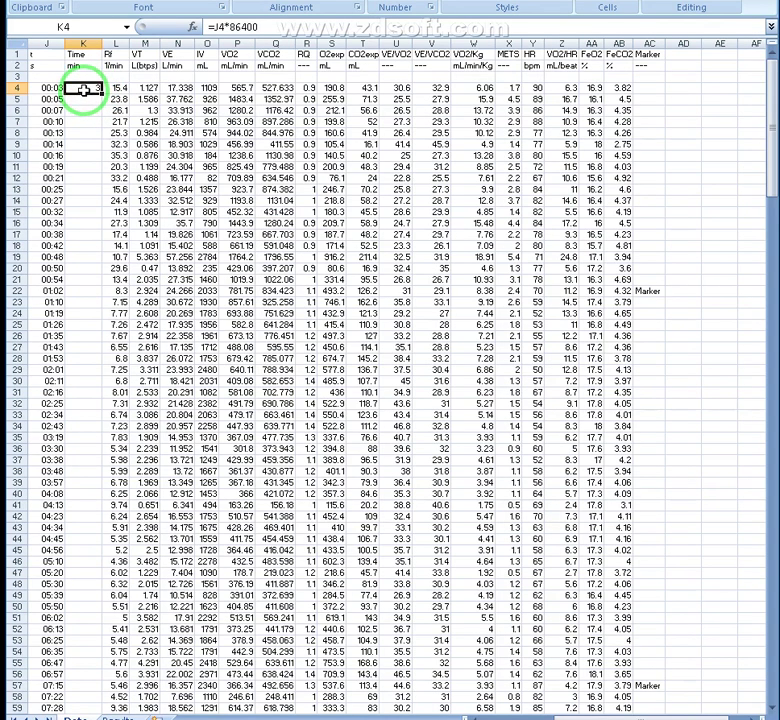
{"action": "double_click", "coordinate": [245, 27]}
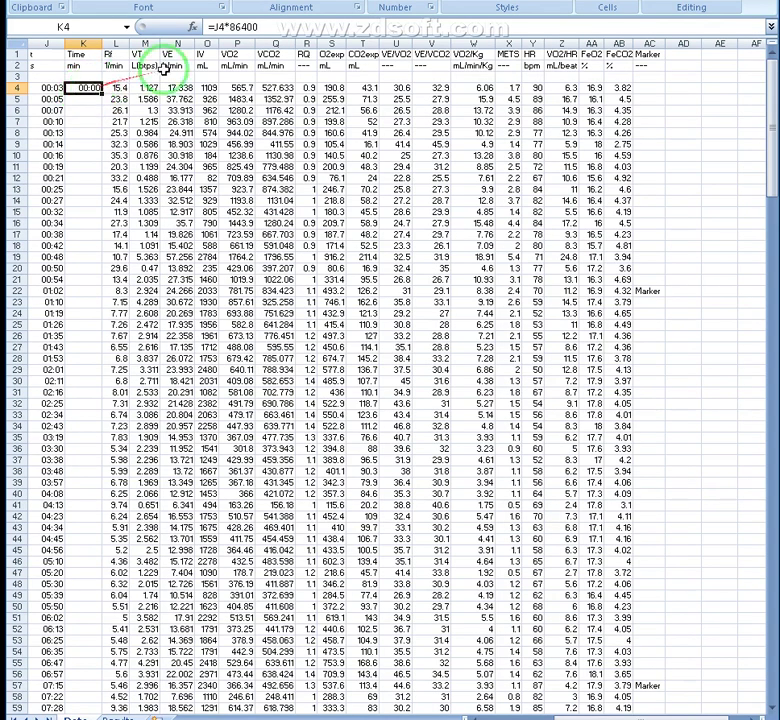
{"action": "type", "text": "1440"}
{"action": "key", "text": "Return"}
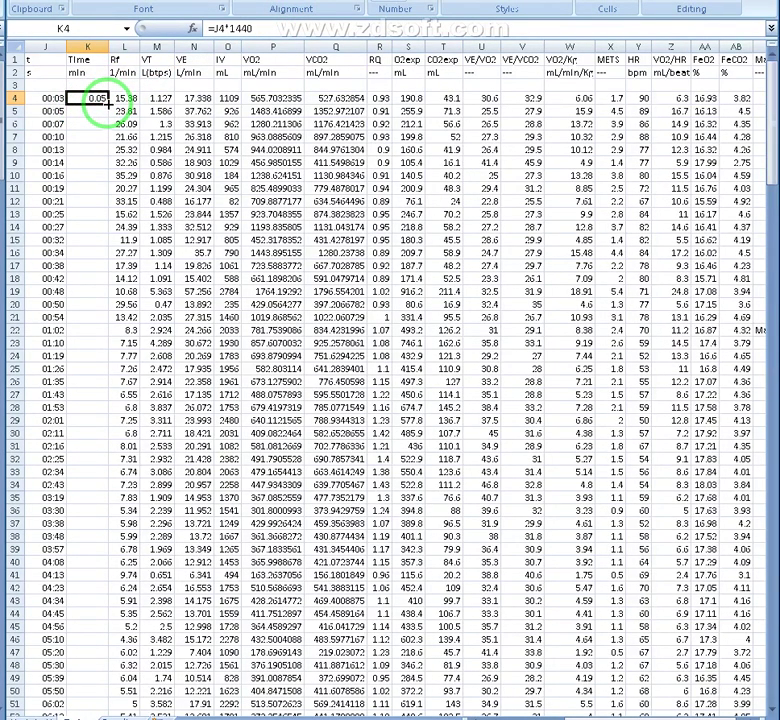
- Fill =J4*1440 down column K and check the copied formulas in K11 and K8
{"action": "double_click", "coordinate": [107, 101]}
{"action": "left_click", "coordinate": [98, 100]}
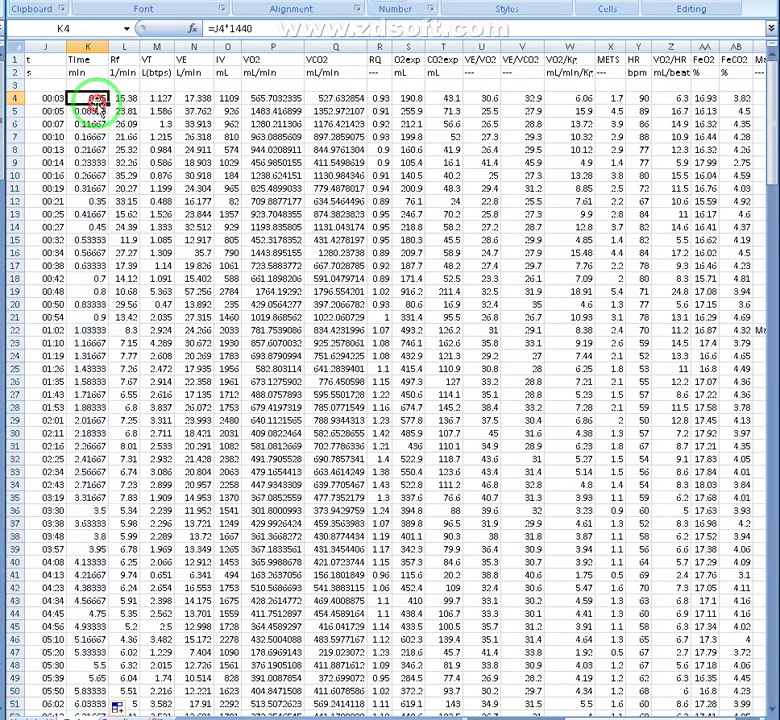
{"action": "key", "text": "Down"}
{"action": "key", "text": "Down"}
{"action": "key", "text": "Down"}
{"action": "key", "text": "Down"}
{"action": "key", "text": "Down"}
{"action": "key", "text": "Down"}
{"action": "key", "text": "Down"}
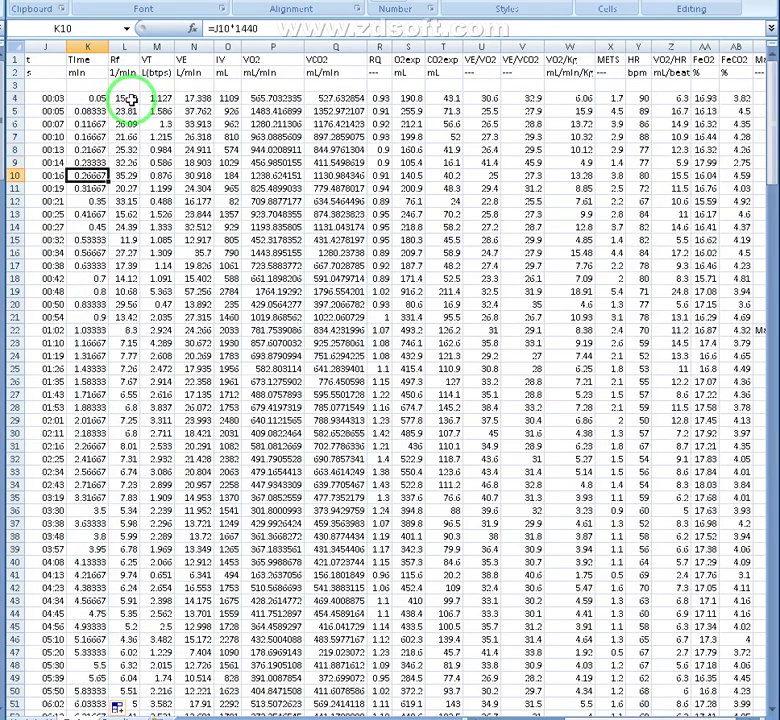
{"action": "left_click", "coordinate": [299, 31]}
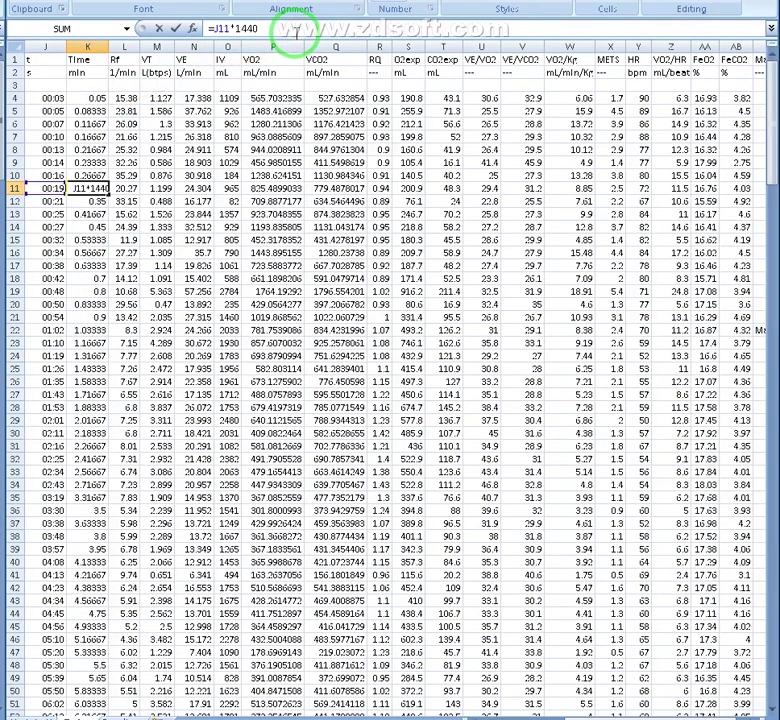
{"action": "key", "text": "Return"}
{"action": "key", "text": "Up"}
{"action": "key", "text": "Up"}
{"action": "key", "text": "Up"}
{"action": "key", "text": "Up"}
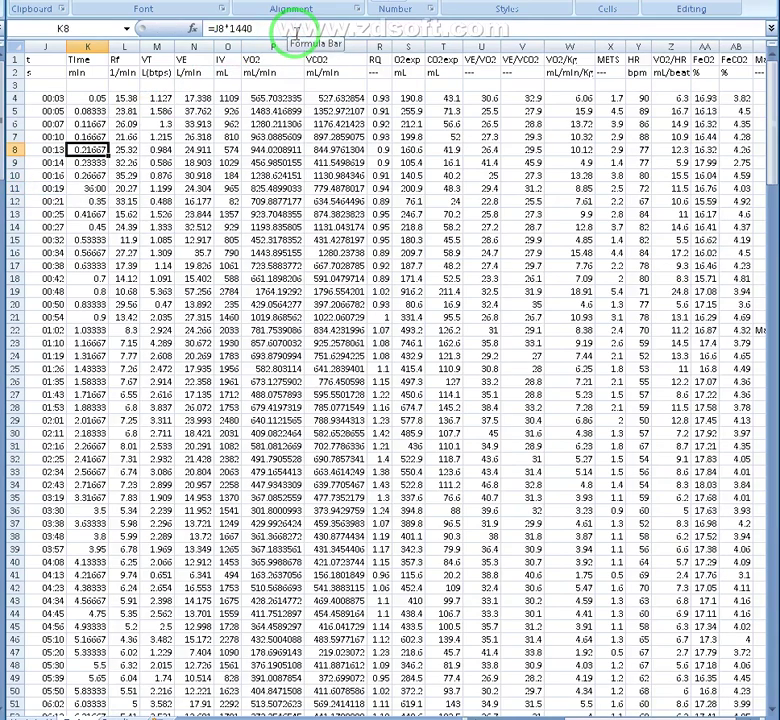
{"action": "key", "text": "Up"}
{"action": "key", "text": "Up"}
{"action": "key", "text": "Up"}
{"action": "key", "text": "Up"}
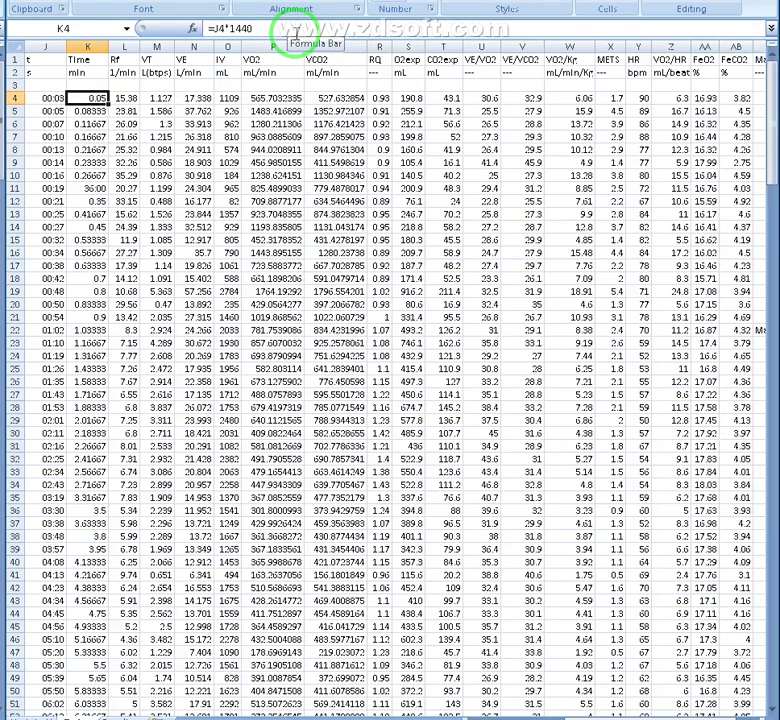
- Insert blank columns before VCO2 and before RQ
{"action": "left_click", "coordinate": [334, 46]}
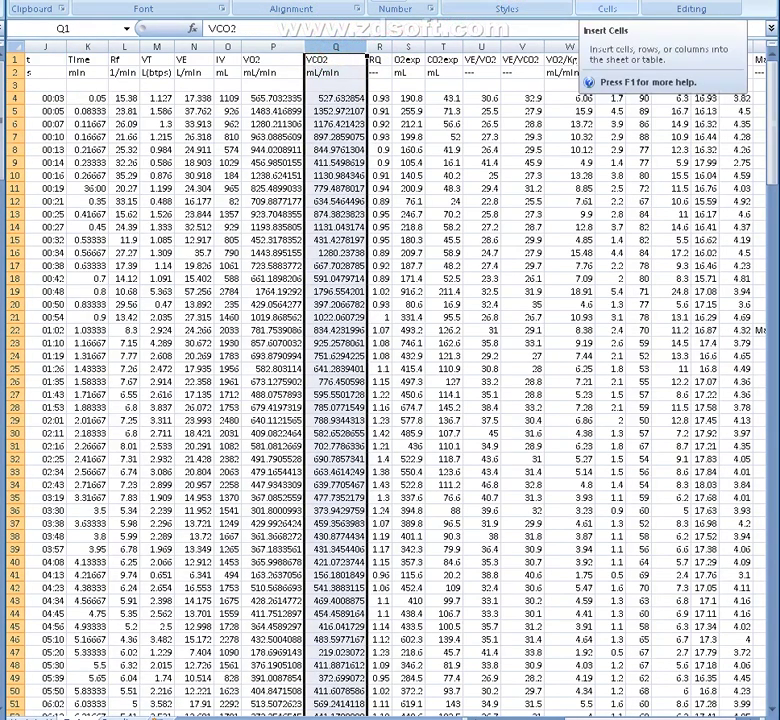
{"action": "left_click", "coordinate": [590, 3]}
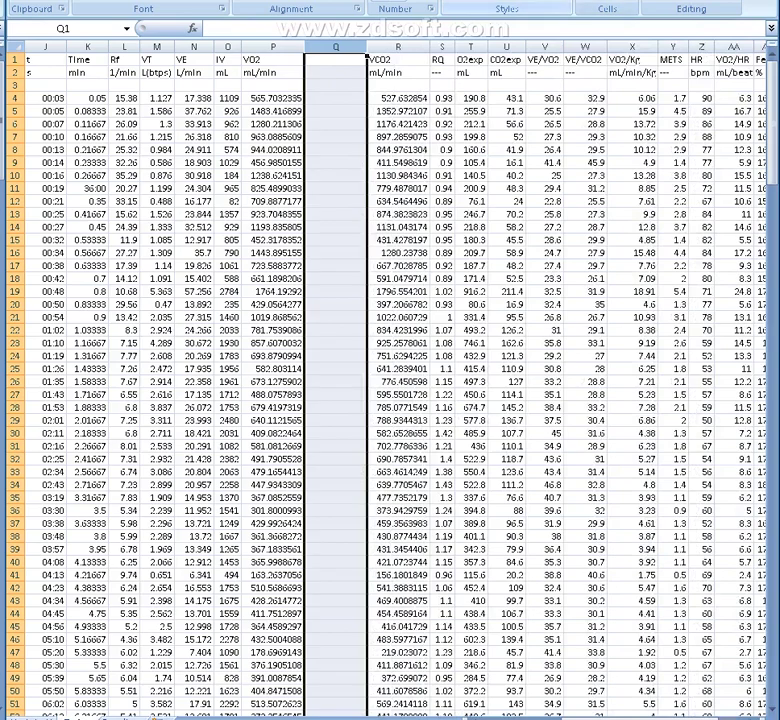
{"action": "left_click", "coordinate": [445, 46]}
{"action": "left_click", "coordinate": [590, 3]}
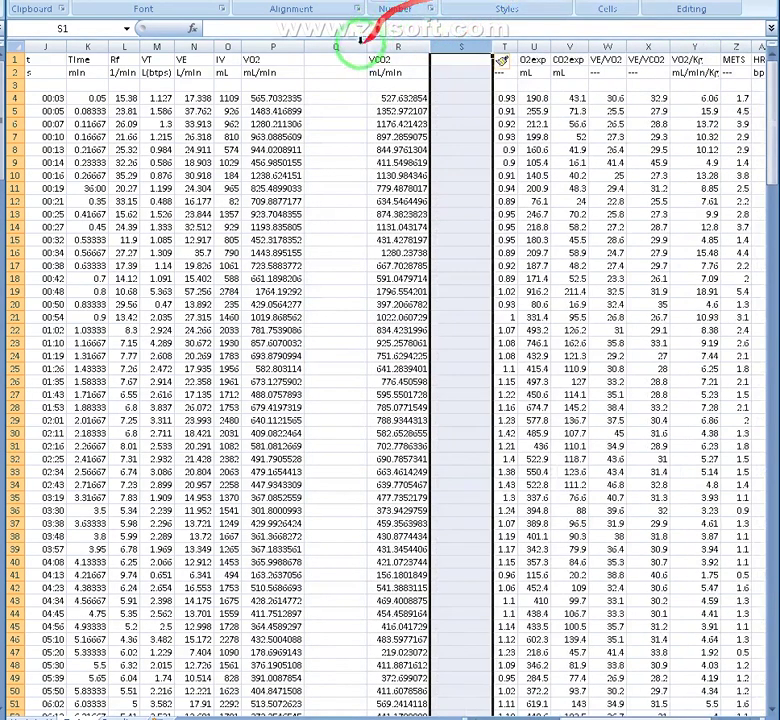
- Head column Q with 'AUC VO2' in Q1 and unit 'mL' in Q2
{"action": "left_click", "coordinate": [334, 60]}
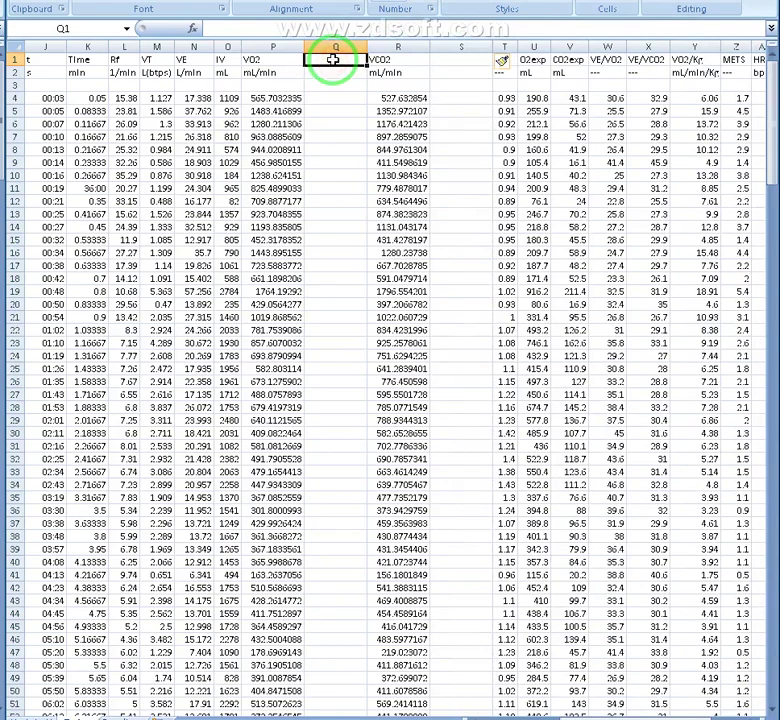
{"action": "type", "text": "AUC VO2"}
{"action": "key", "text": "Return"}
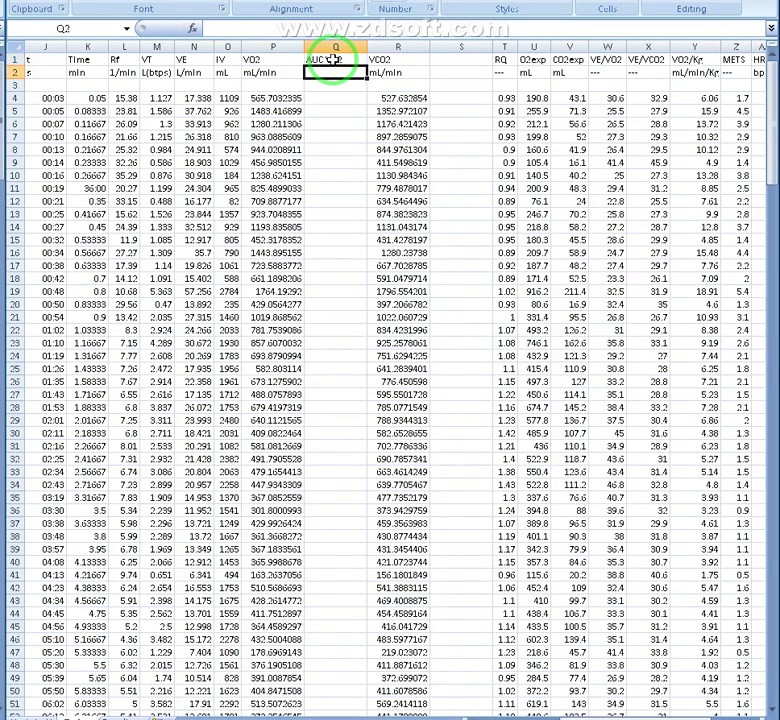
{"action": "type", "text": "m"}
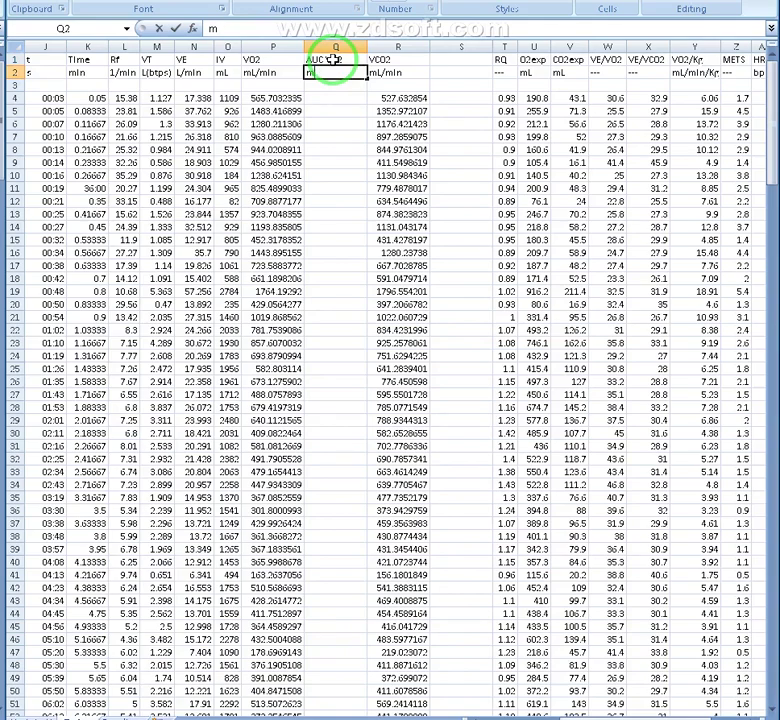
{"action": "key", "text": "Return"}
{"action": "key", "text": "Up"}
{"action": "type", "text": "m:"}
{"action": "key", "text": "BackSpace"}
{"action": "key", "text": "BackSpace"}
{"action": "type", "text": "mL"}
{"action": "key", "text": "Return"}
- Head column S with 'AUC VCO2' in S1, leaving S2 blank
{"action": "key", "text": "Right"}
{"action": "key", "text": "Right"}
{"action": "key", "text": "Up"}
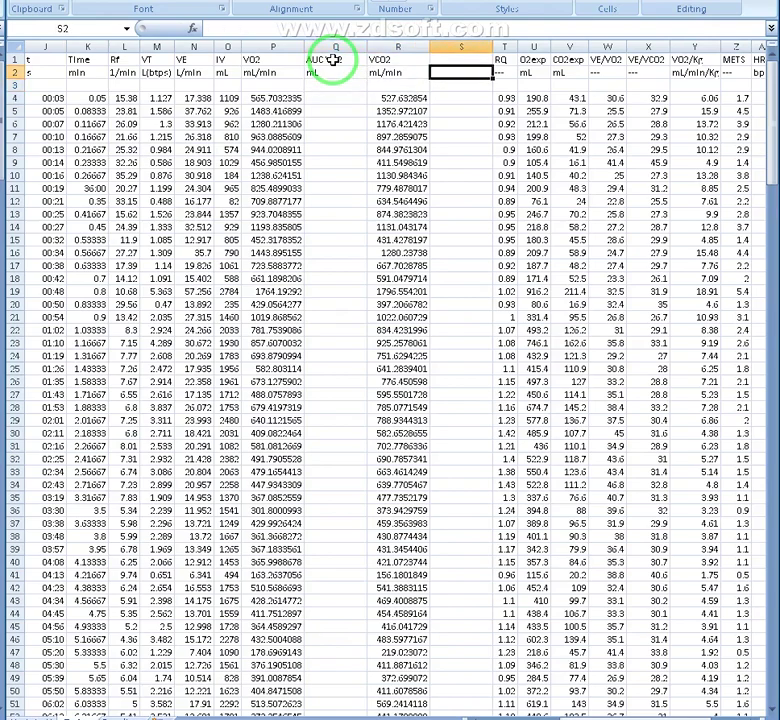
{"action": "key", "text": "Up"}
{"action": "type", "text": "AUC"}
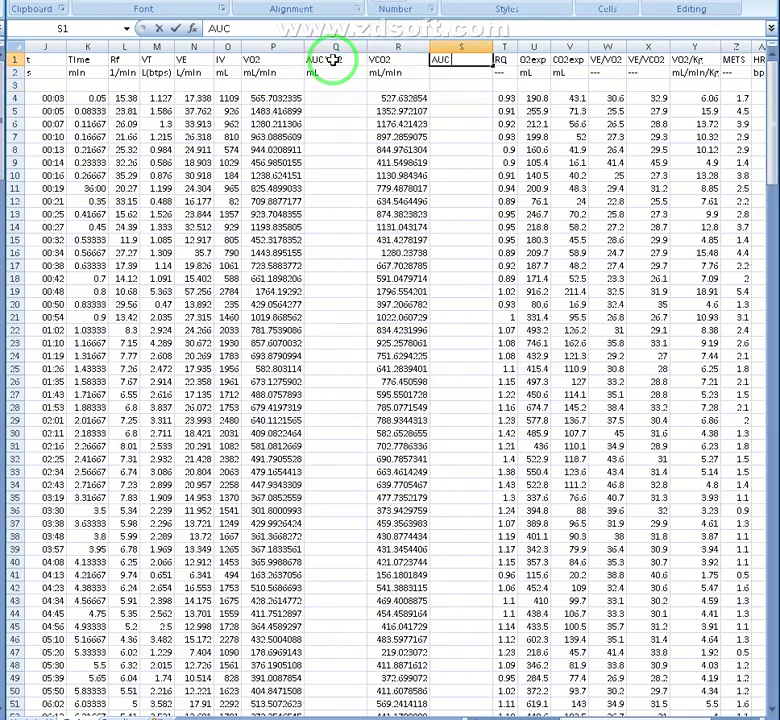
{"action": "type", "text": " VCO2"}
{"action": "key", "text": "Return"}
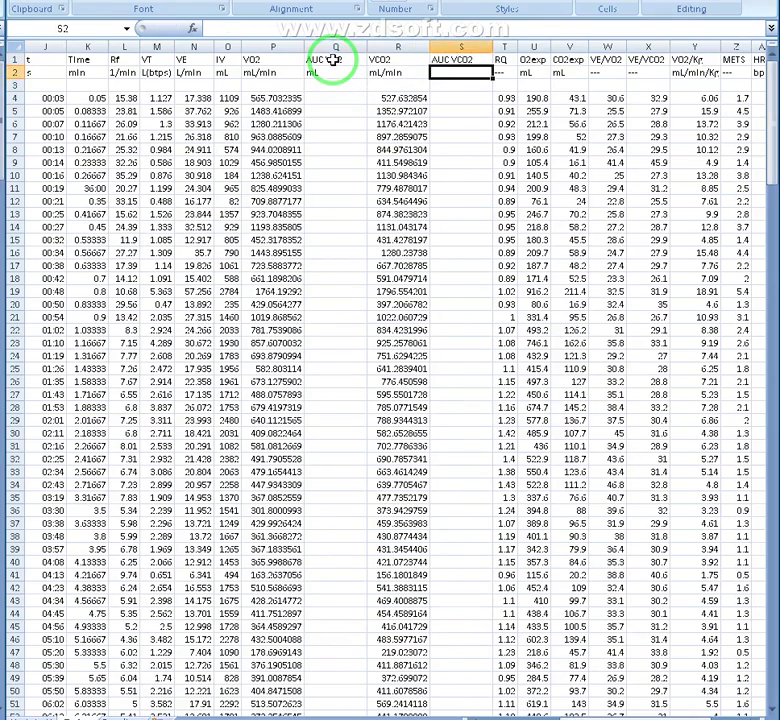
{"action": "type", "text": "ML"}
{"action": "key", "text": "BackSpace"}
{"action": "key", "text": "BackSpace"}
{"action": "type", "text": "m"}
{"action": "key", "text": "Escape"}
{"action": "key", "text": "Down"}
{"action": "key", "text": "Down"}
{"action": "key", "text": "Left"}
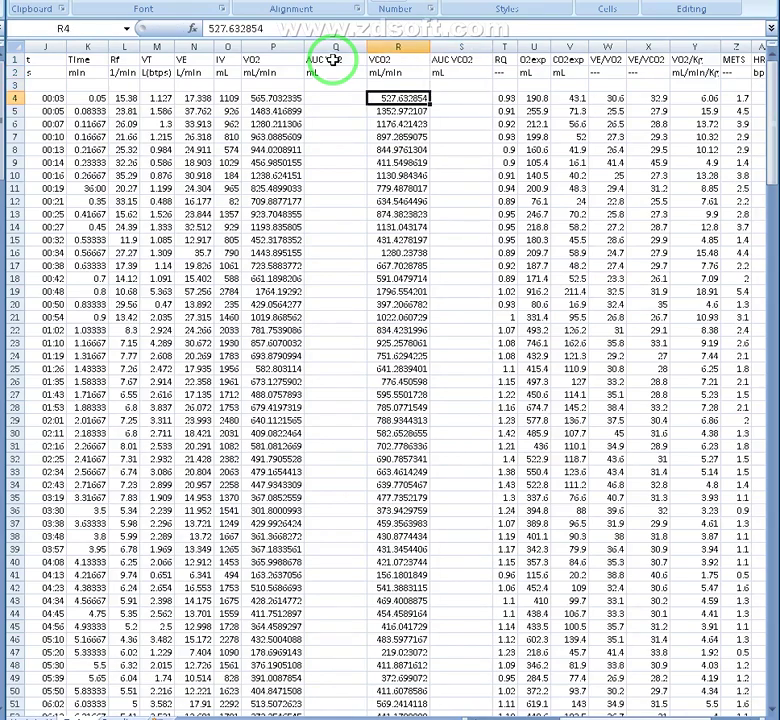
{"action": "key", "text": "Left"}
{"action": "key", "text": "Down"}
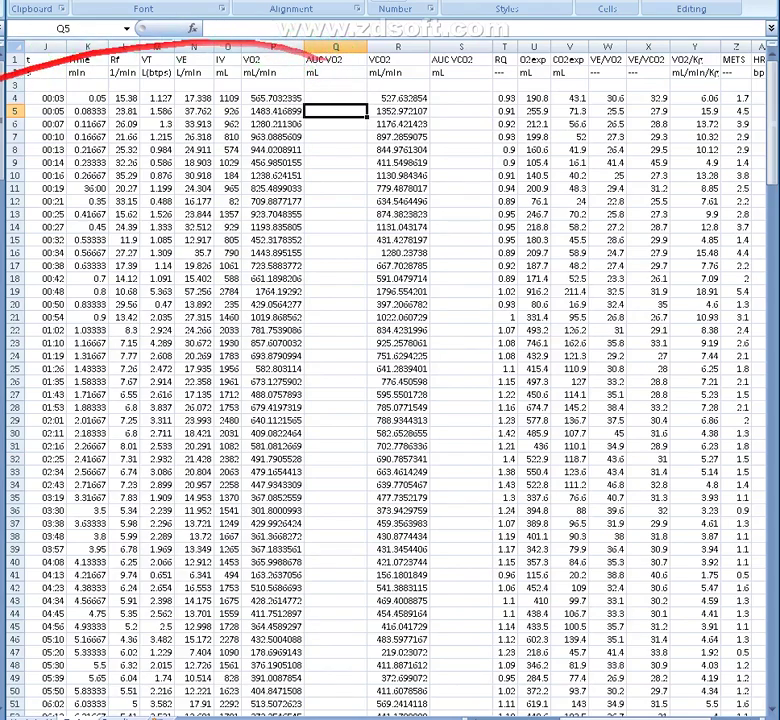
- Enter =((P5+P4)/2)*(K5-K4) in Q5, giving 34.15200221 as the first AUC VO2 value
{"action": "left_click", "coordinate": [335, 118]}
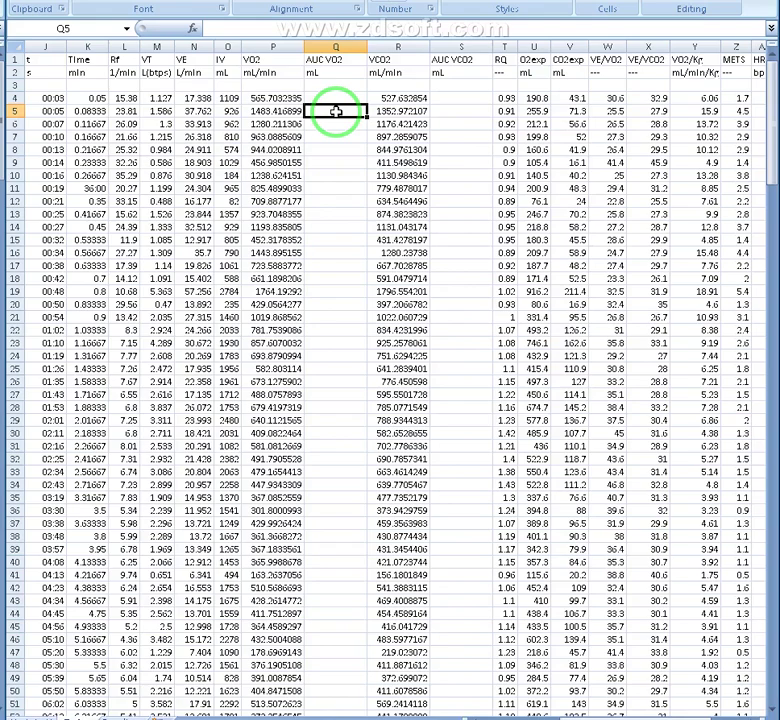
{"action": "type", "text": "=((P5"}
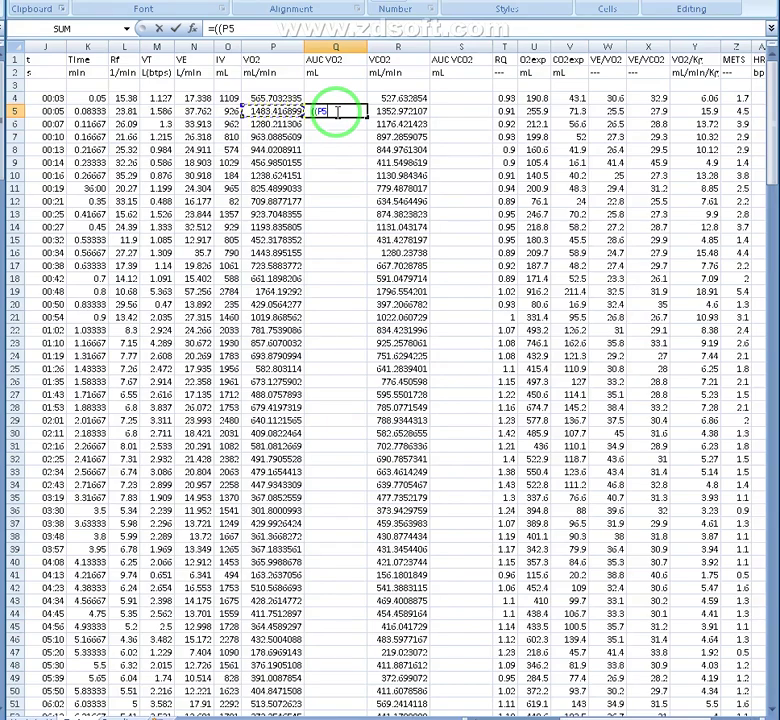
{"action": "type", "text": "+"}
{"action": "key", "text": "Left"}
{"action": "key", "text": "Up"}
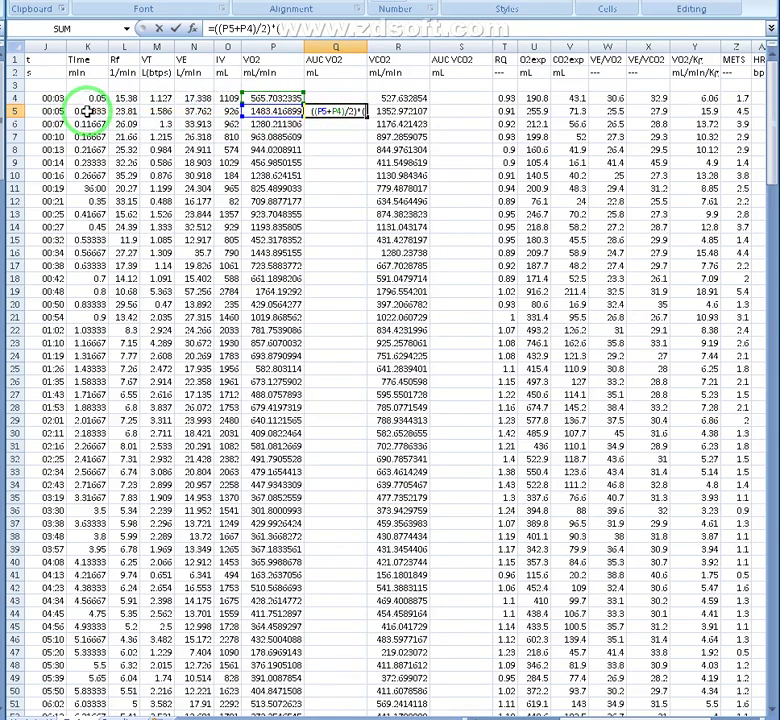
{"action": "left_click", "coordinate": [88, 111]}
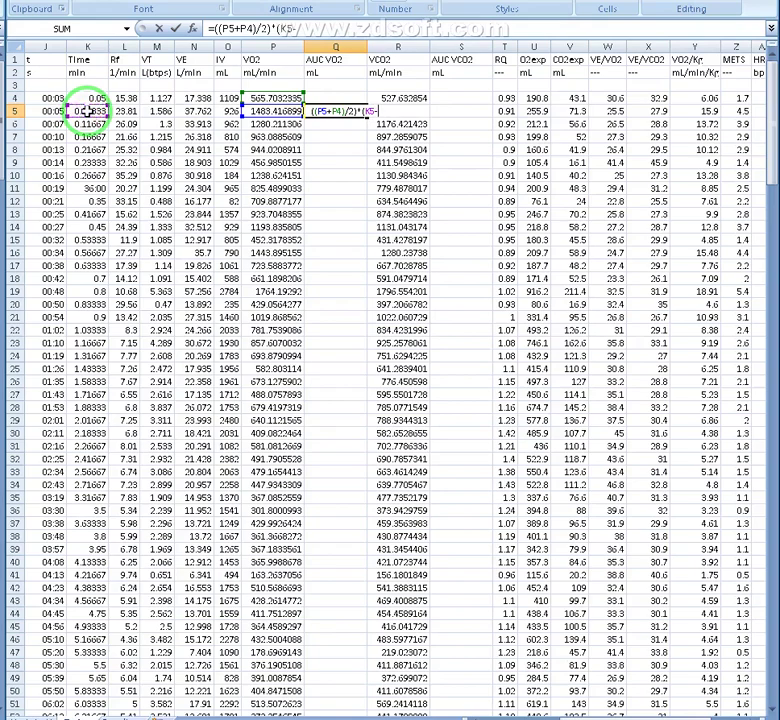
{"action": "type", "text": "-"}
{"action": "left_click", "coordinate": [83, 101]}
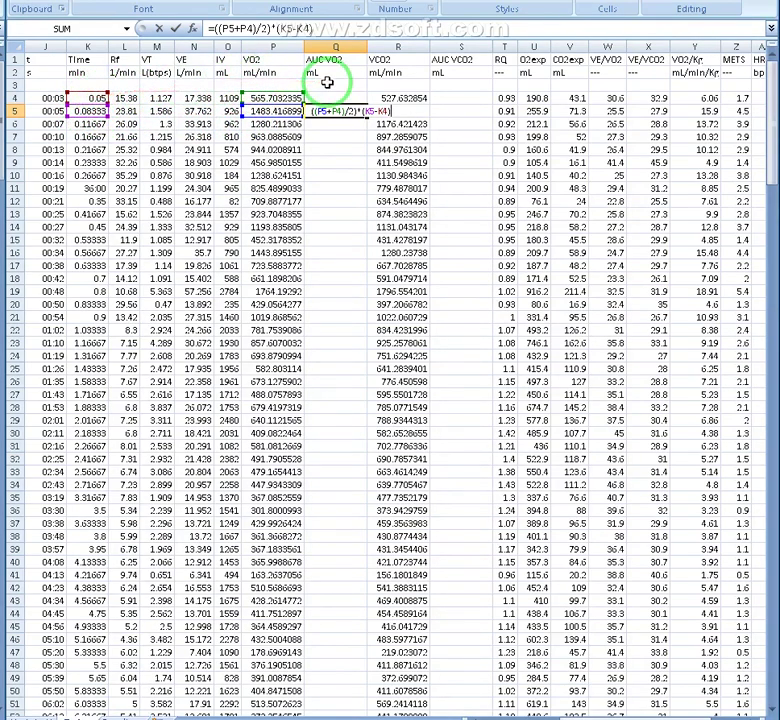
{"action": "key", "text": "Return"}
{"action": "key", "text": "Up"}
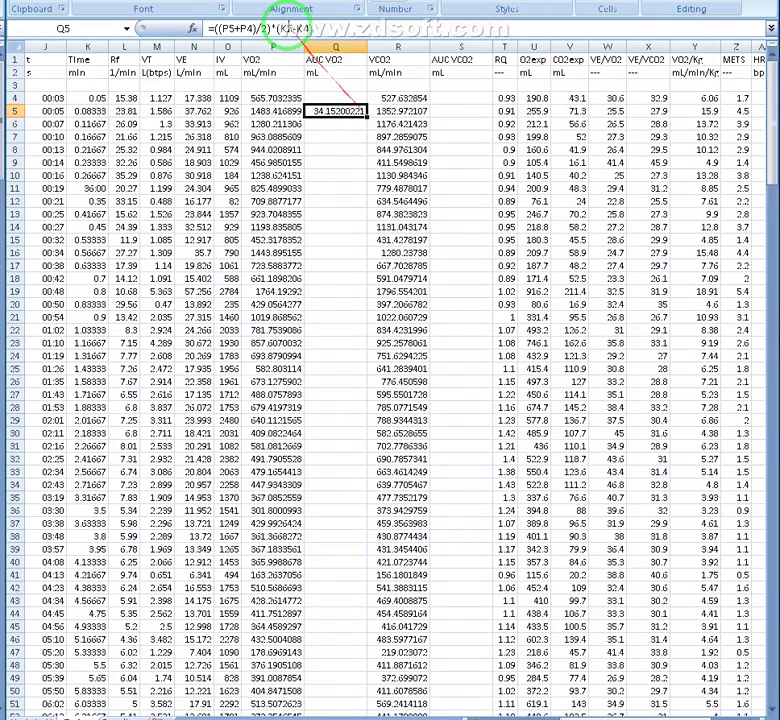
- Fill the AUC VO2 formula from Q5 down column Q
{"action": "double_click", "coordinate": [367, 118]}
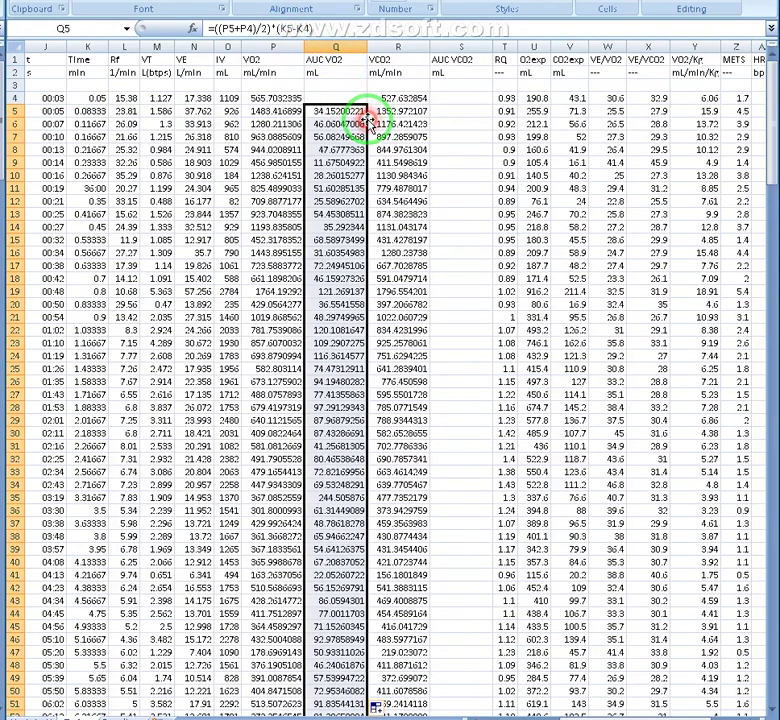
{"action": "left_click", "coordinate": [393, 108]}
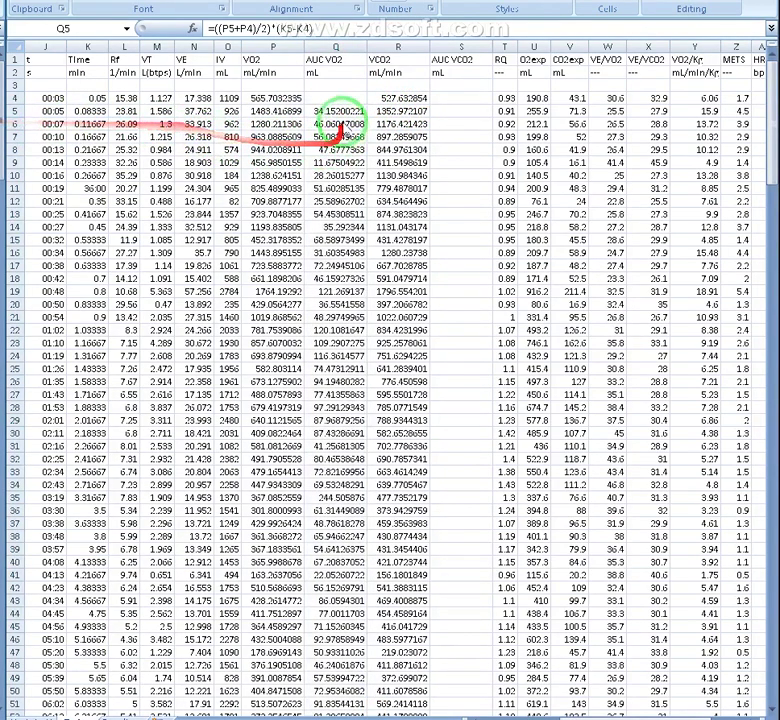
{"action": "left_click", "coordinate": [343, 108]}
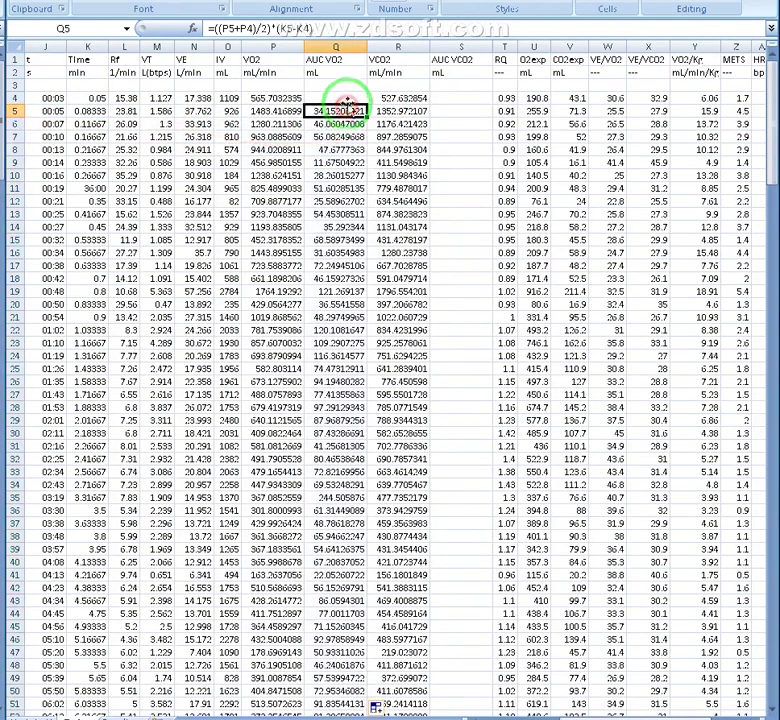
- Lock Q5's time references as $K5-$K4 and refill column Q
{"action": "left_click", "coordinate": [298, 28]}
{"action": "key", "text": "Right"}
{"action": "type", "text": "$"}
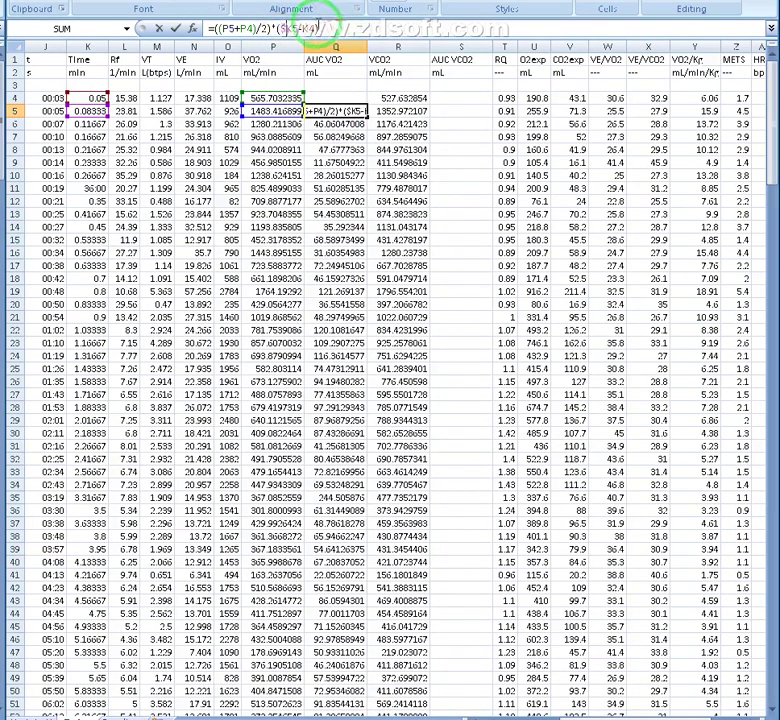
{"action": "key", "text": "Right"}
{"action": "key", "text": "Right"}
{"action": "key", "text": "Right"}
{"action": "type", "text": "$"}
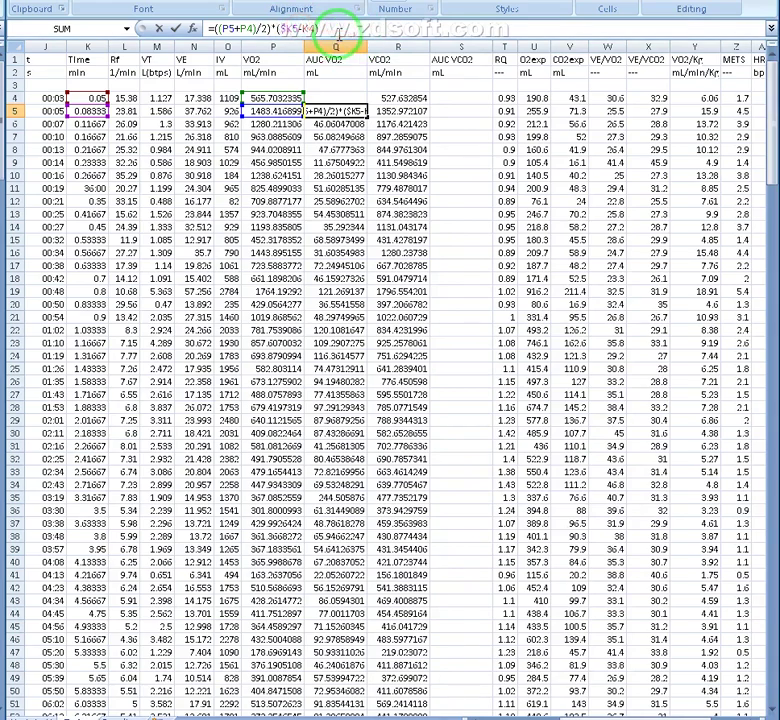
{"action": "key", "text": "Return"}
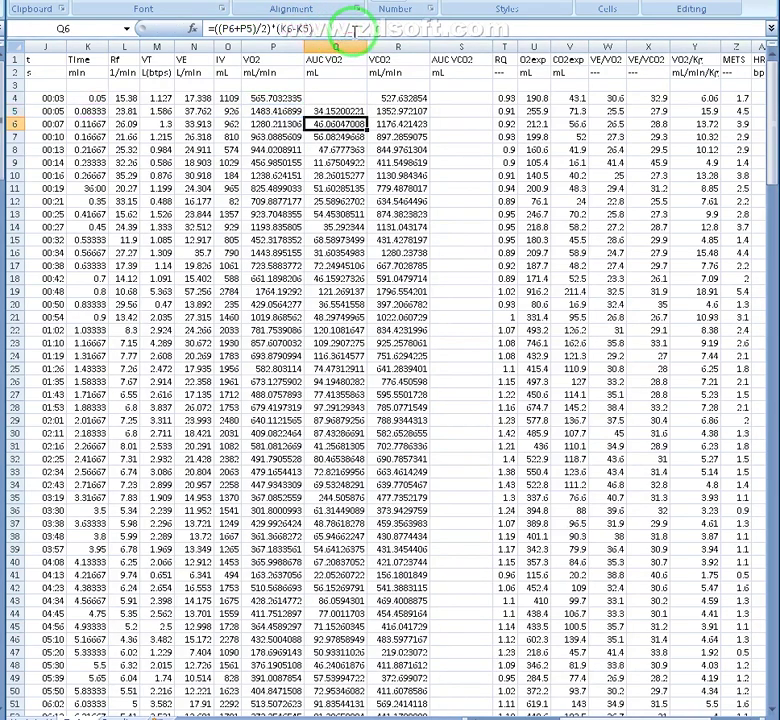
{"action": "key", "text": "Up"}
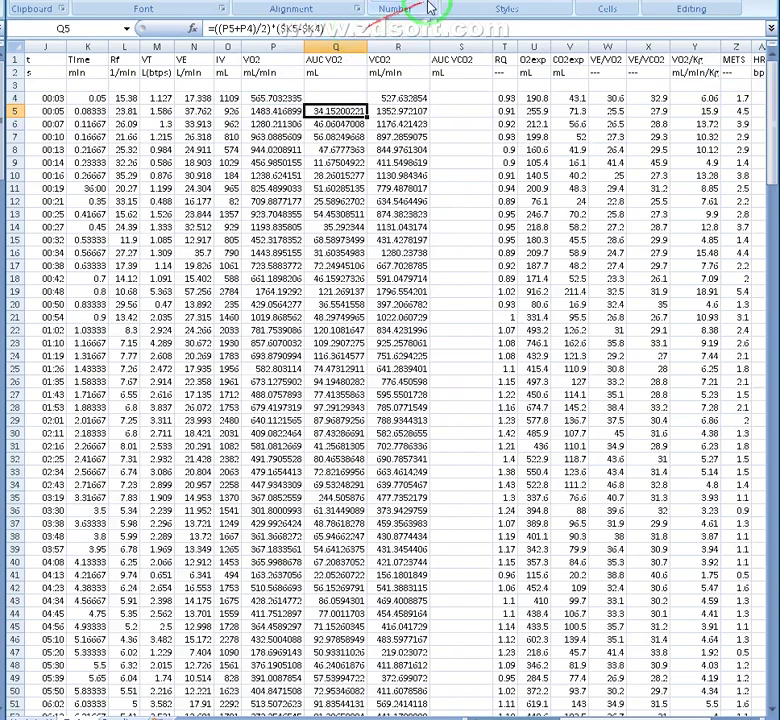
{"action": "double_click", "coordinate": [368, 117]}
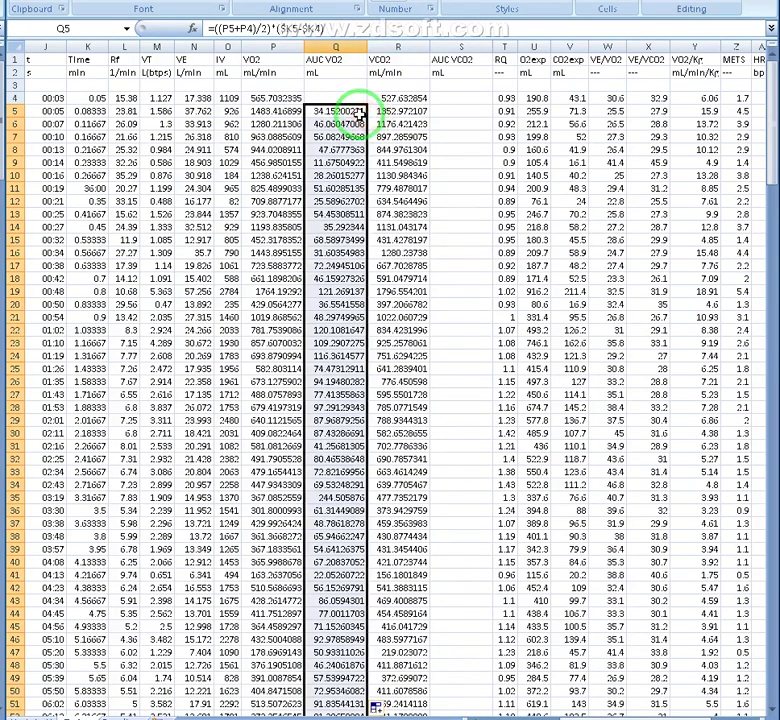
{"action": "left_click", "coordinate": [357, 113]}
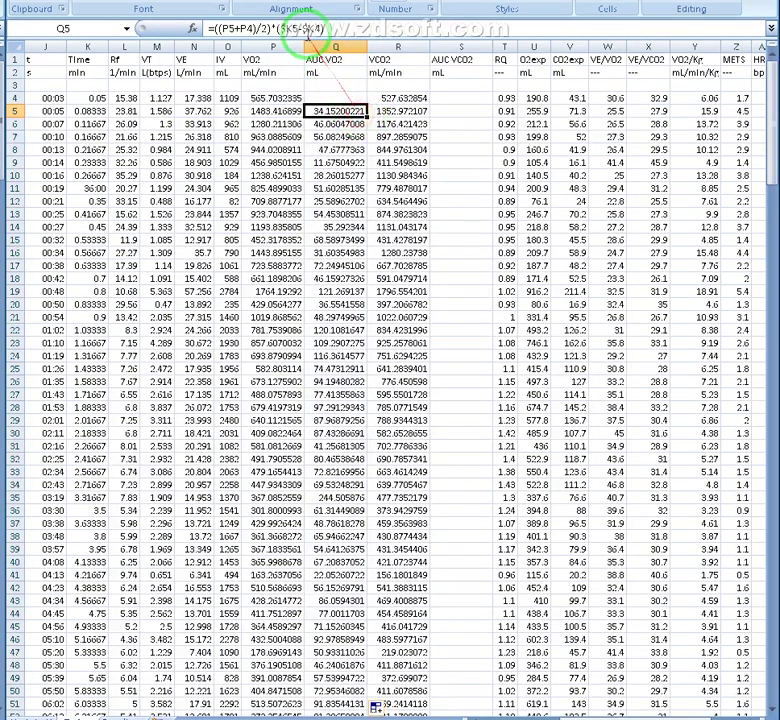
- Enter =((R5+R4)/2)*($K5-$K4) in S5 and fill it down column S
{"action": "left_click", "coordinate": [441, 114]}
{"action": "type", "text": "31.34341602"}
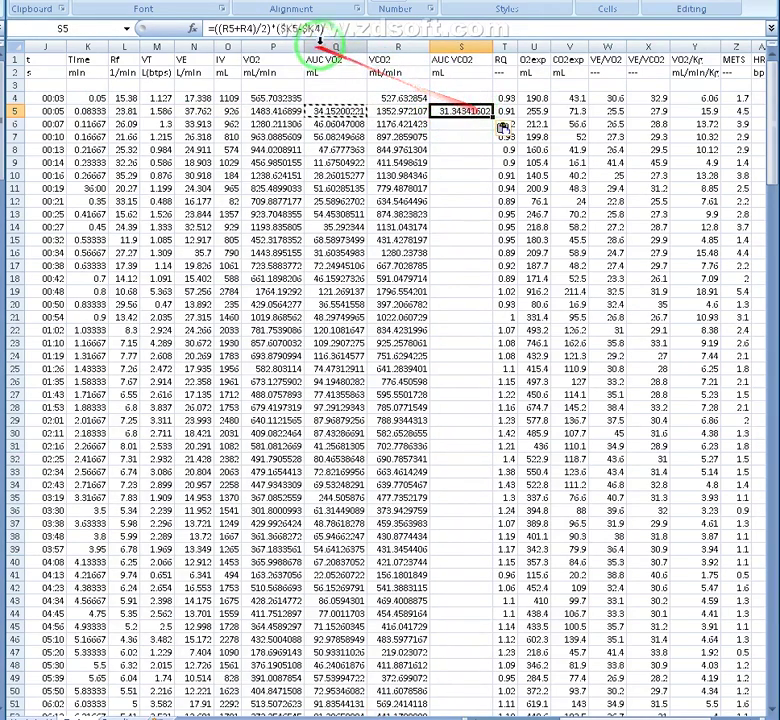
{"action": "left_click", "coordinate": [352, 28]}
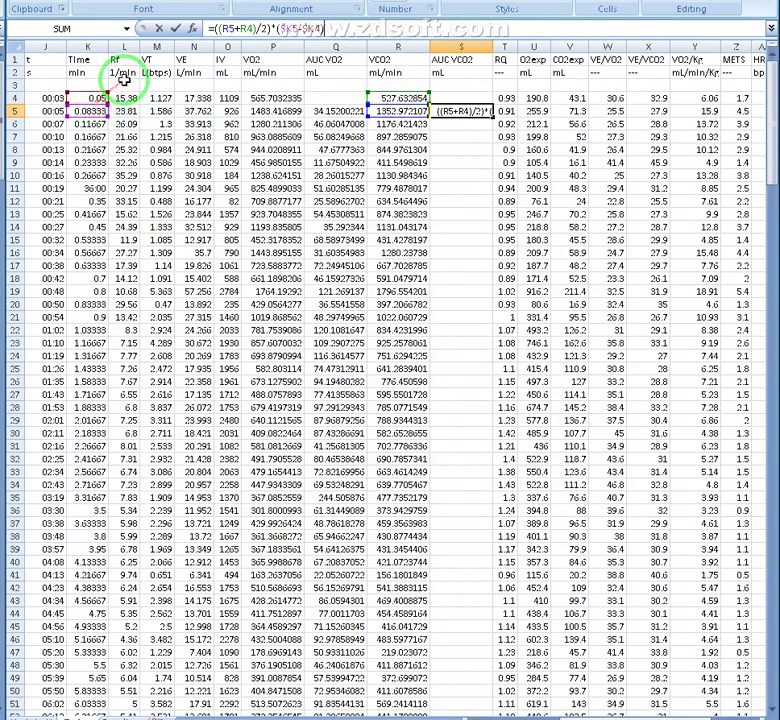
{"action": "key", "text": "Return"}
{"action": "left_click", "coordinate": [476, 112]}
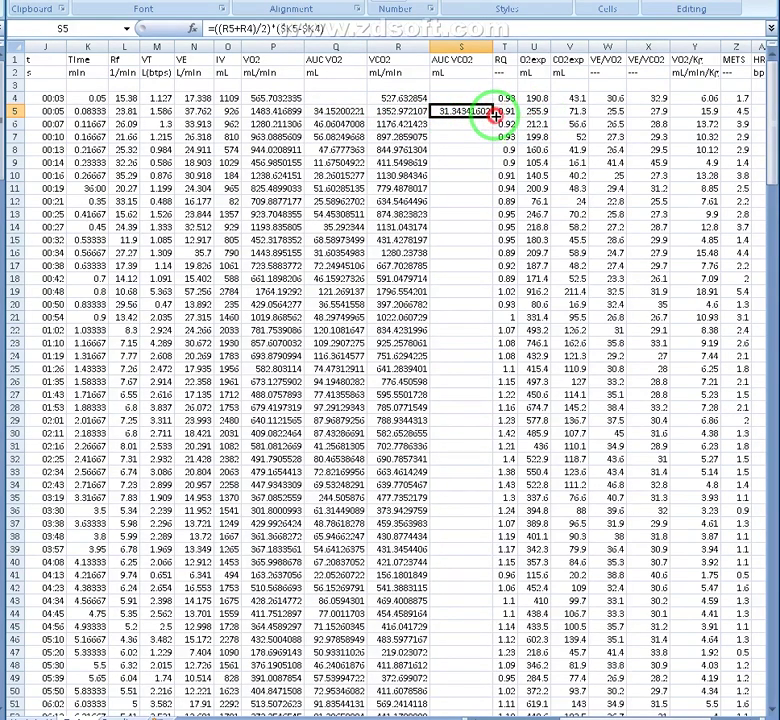
{"action": "double_click", "coordinate": [494, 113]}
{"action": "left_click", "coordinate": [474, 113]}
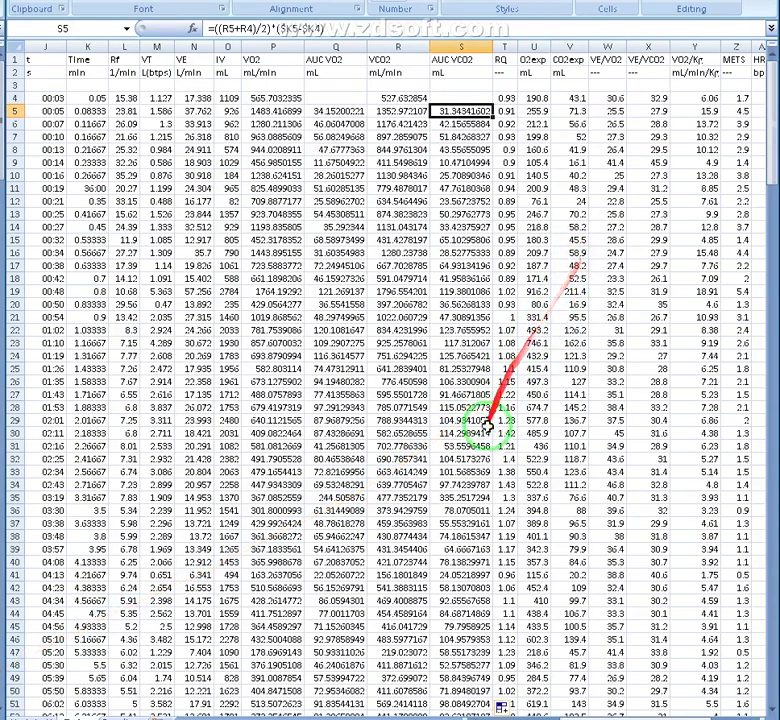
- Label AF22 'Start Rest' beside the row 22 Marker entry
{"action": "scroll", "coordinate": [657, 712], "scroll_direction": "down", "scroll_amount": 2}
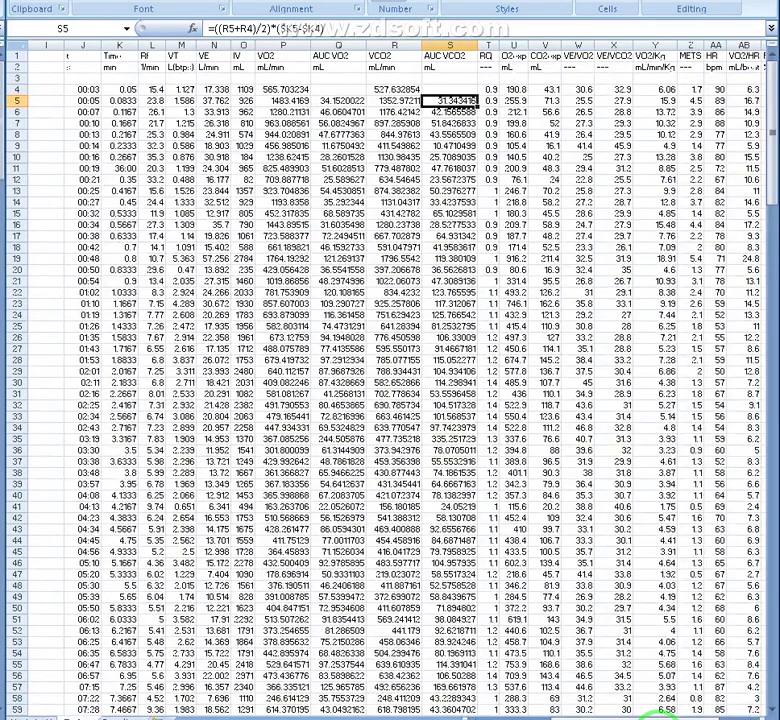
{"action": "scroll", "coordinate": [655, 708], "scroll_direction": "up", "scroll_amount": 1}
{"action": "left_click_drag", "start_coordinate": [652, 711], "coordinate": [690, 709]}
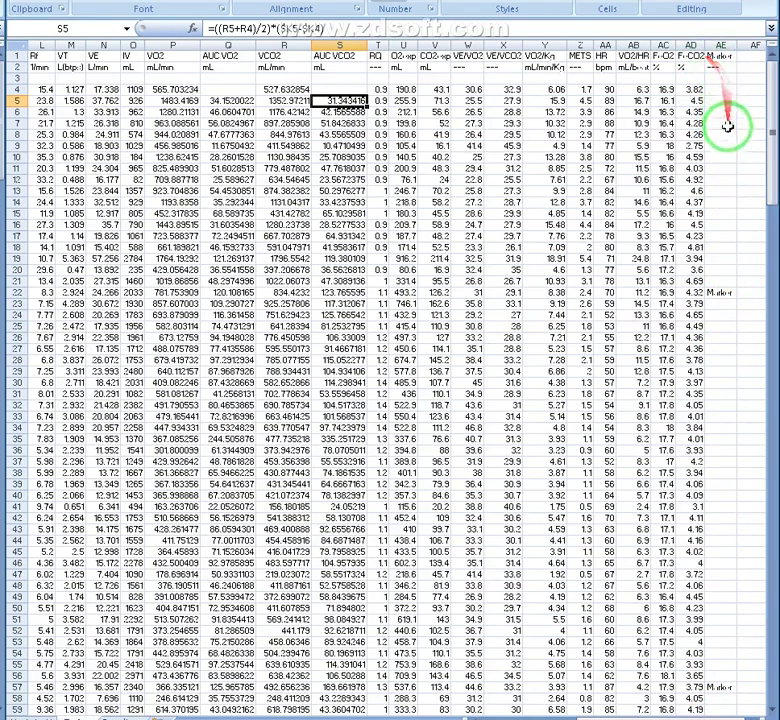
{"action": "left_click", "coordinate": [729, 292]}
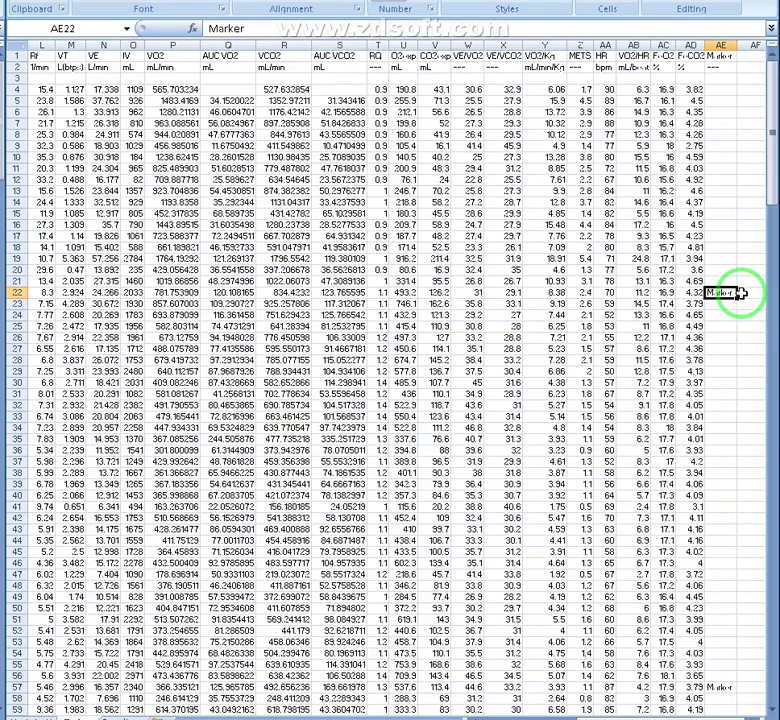
{"action": "key", "text": "Right"}
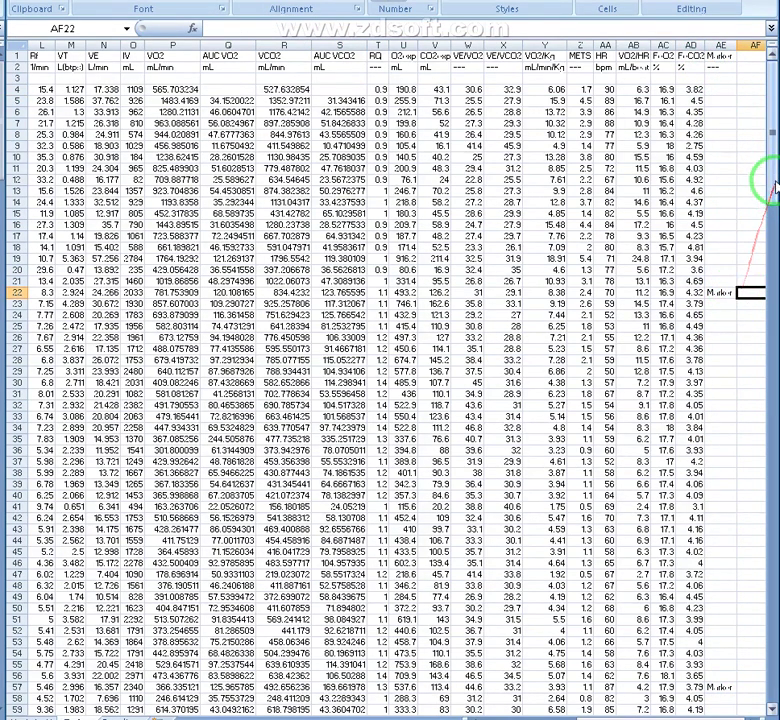
{"action": "left_click_drag", "start_coordinate": [766, 165], "coordinate": [174, 183]}
{"action": "left_click_drag", "start_coordinate": [95, 131], "coordinate": [720, 131]}
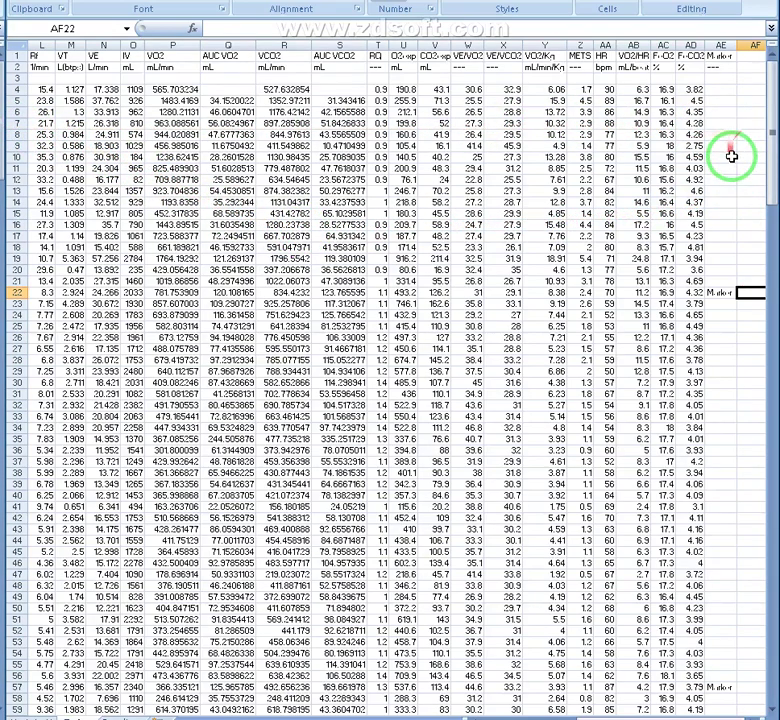
{"action": "type", "text": "Sta"}
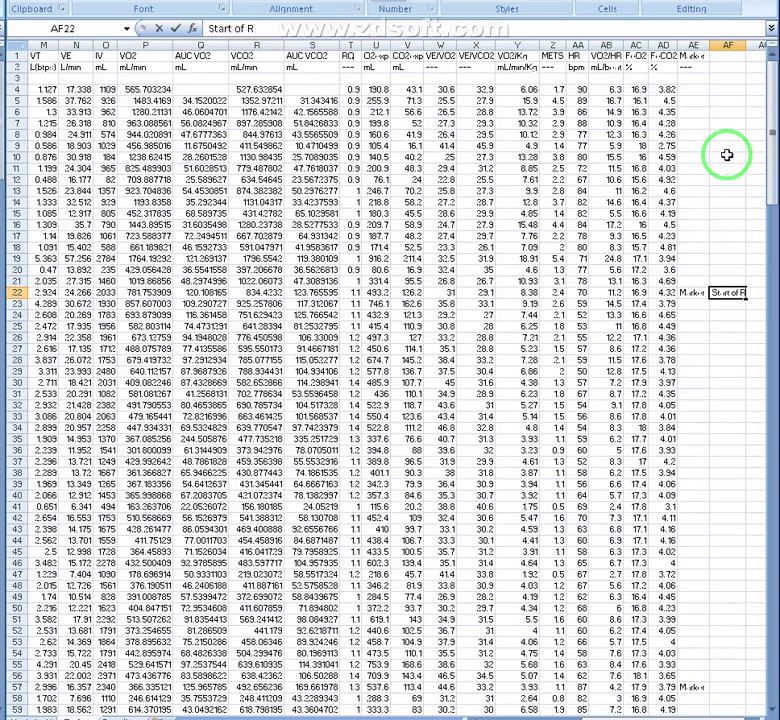
{"action": "type", "text": "rt Rest"}
{"action": "key", "text": "Return"}
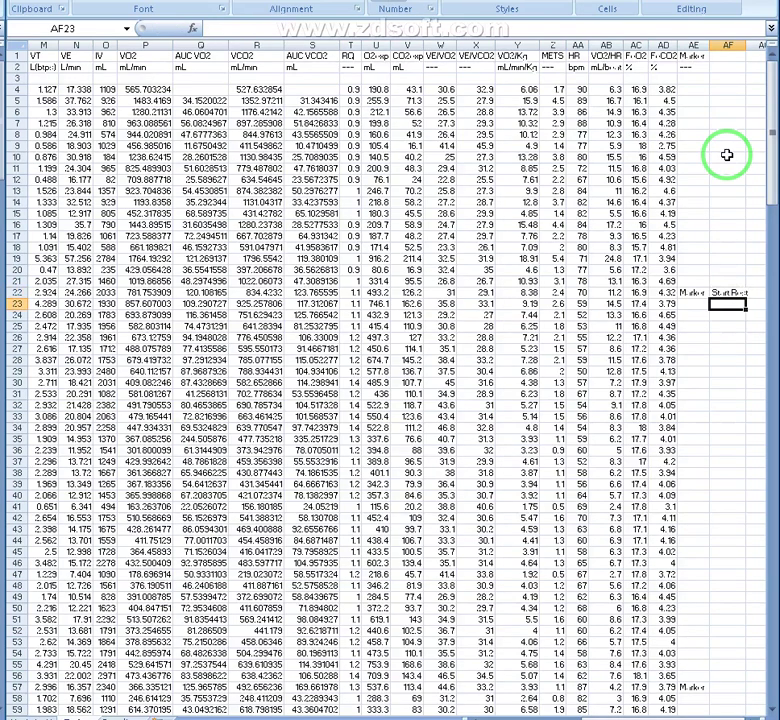
{"action": "key", "text": "Left"}
{"action": "key", "text": "ctrl+Down"}
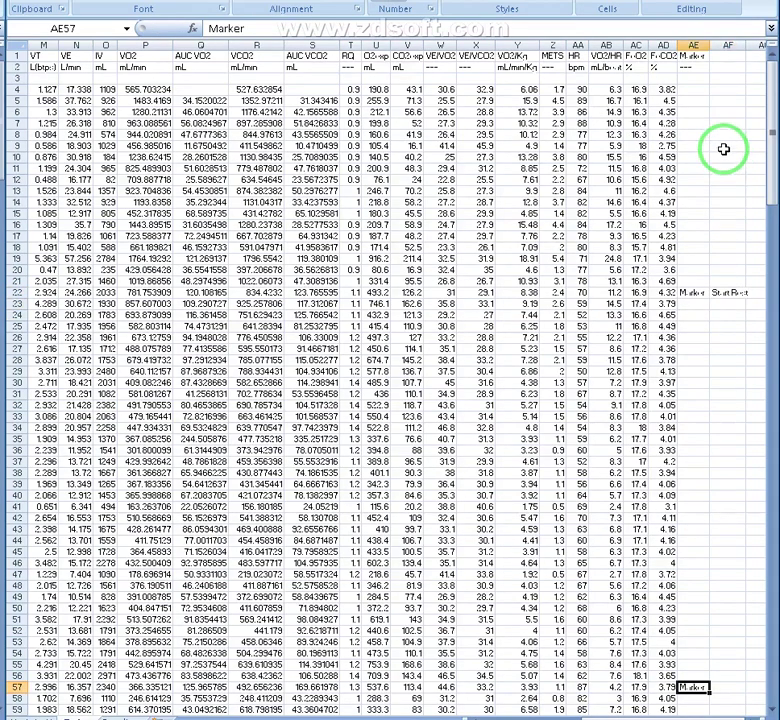
- Narrow the AUC VCO2 and VCO2 columns so the Marker columns fit on screen
{"action": "left_click_drag", "start_coordinate": [643, 710], "coordinate": [627, 713]}
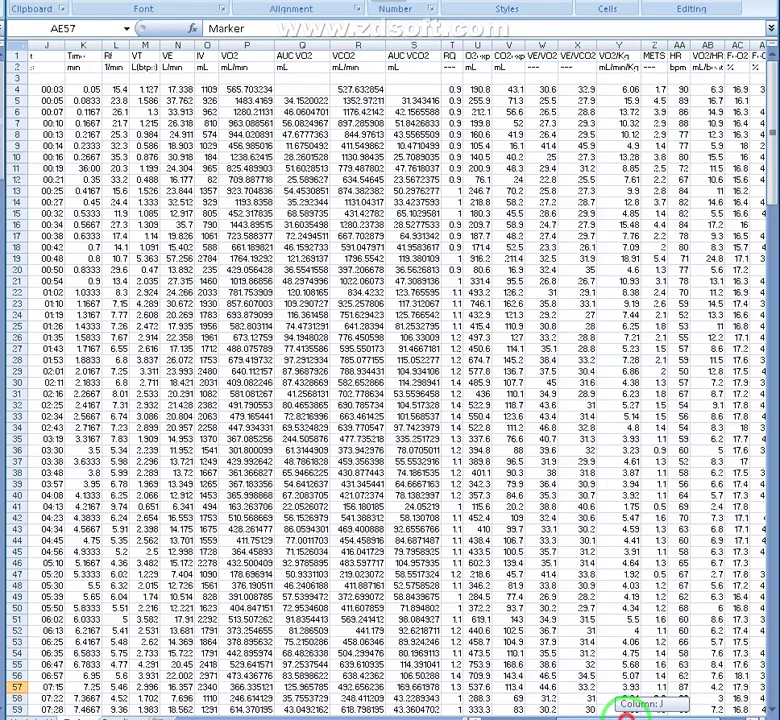
{"action": "left_click_drag", "start_coordinate": [627, 710], "coordinate": [652, 711]}
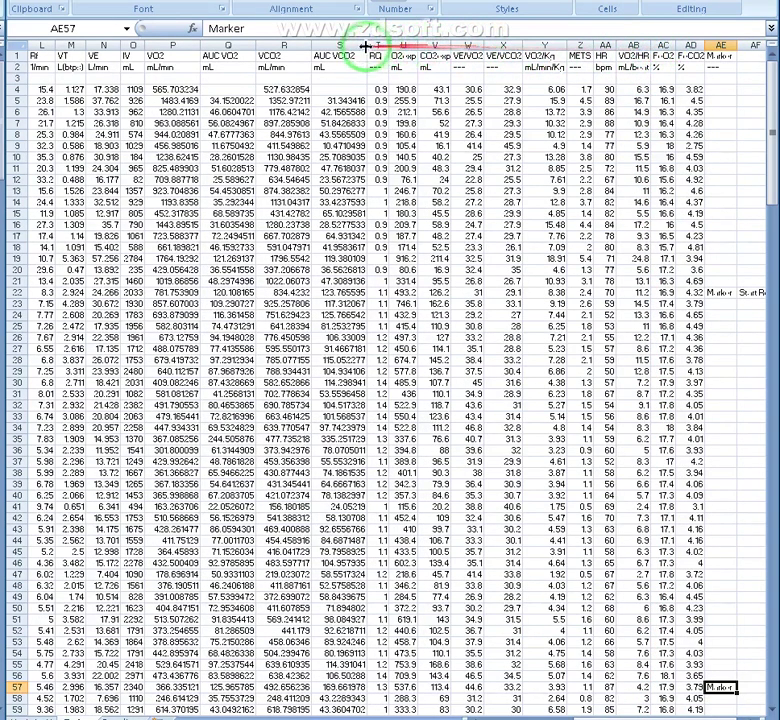
{"action": "left_click_drag", "start_coordinate": [364, 46], "coordinate": [357, 46]}
{"action": "left_click_drag", "start_coordinate": [305, 46], "coordinate": [180, 48]}
{"action": "left_click", "coordinate": [253, 55]}
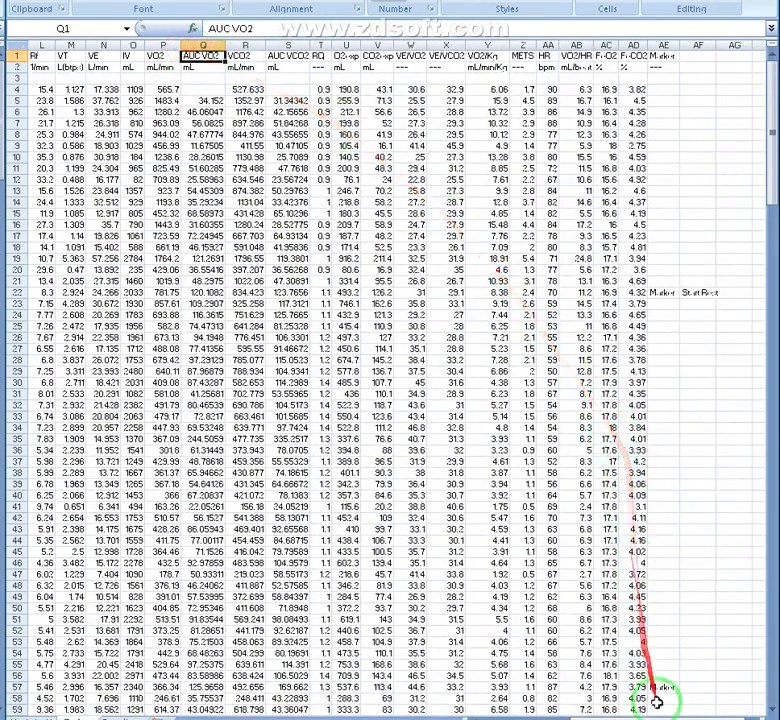
- Select the Marker entry in AE57, checking the row 22 Marker on the way
{"action": "left_click_drag", "start_coordinate": [655, 712], "coordinate": [638, 711]}
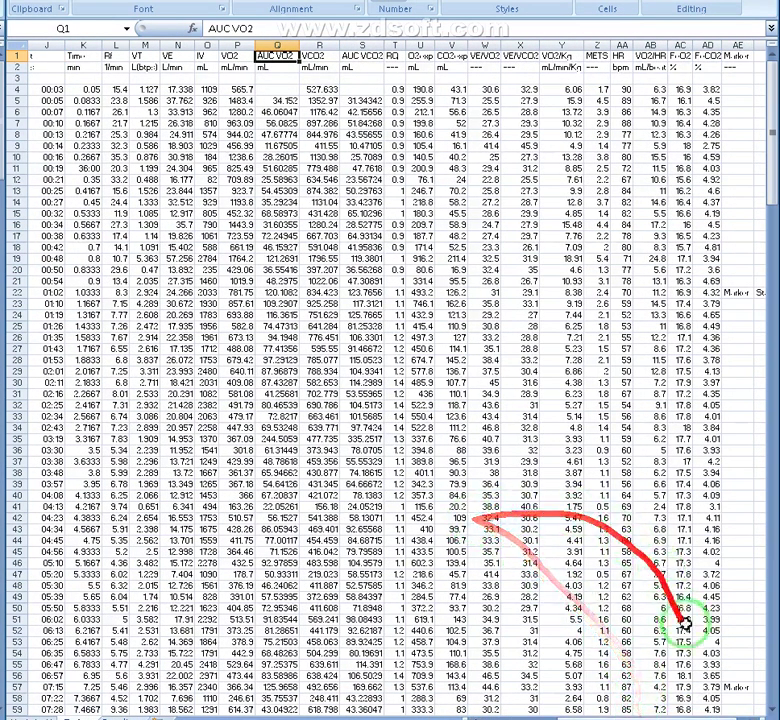
{"action": "left_click", "coordinate": [731, 685]}
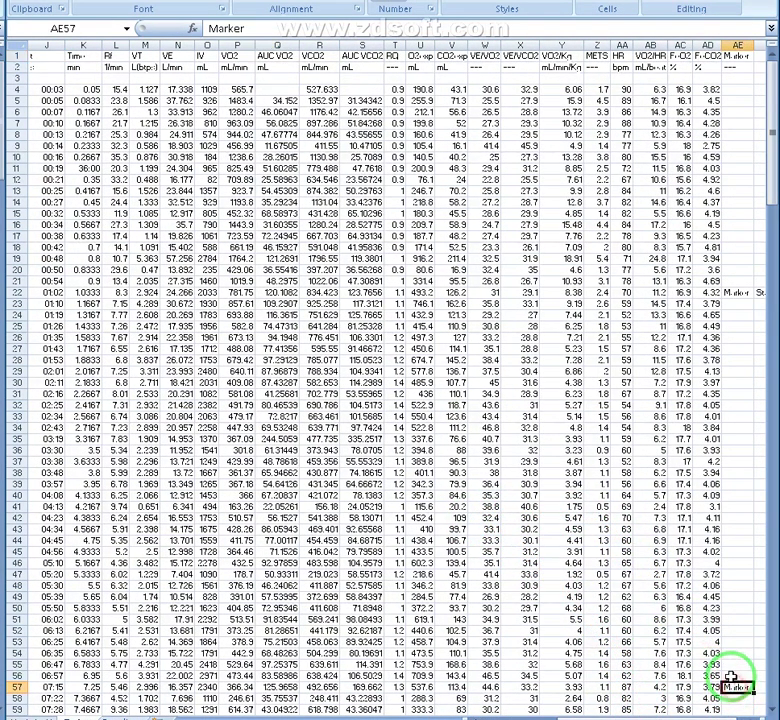
{"action": "left_click", "coordinate": [738, 293]}
{"action": "left_click_drag", "start_coordinate": [738, 293], "coordinate": [735, 372]}
{"action": "left_click", "coordinate": [738, 684]}
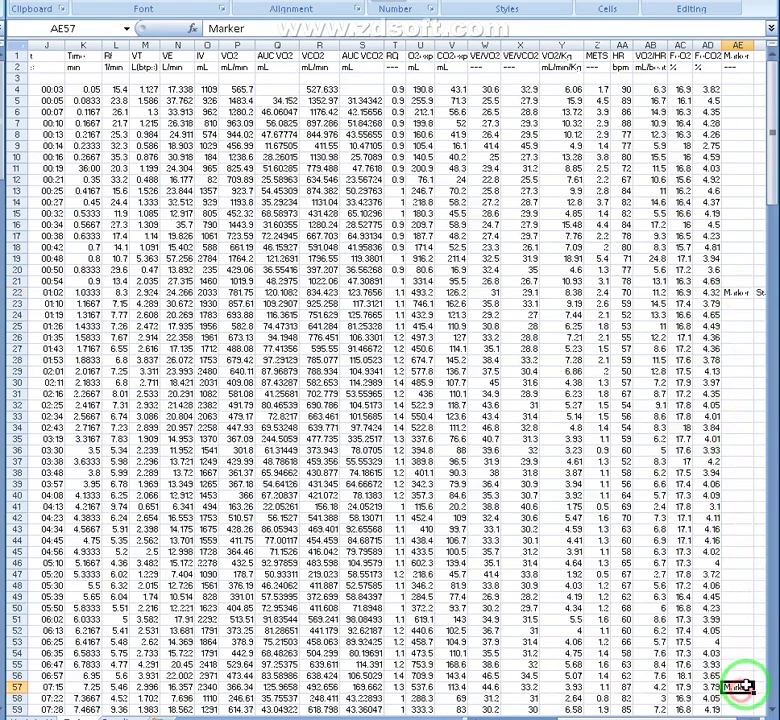
- Label the row 57 Marker 'End Rest' and narrow the Time column K
{"action": "key", "text": "Right"}
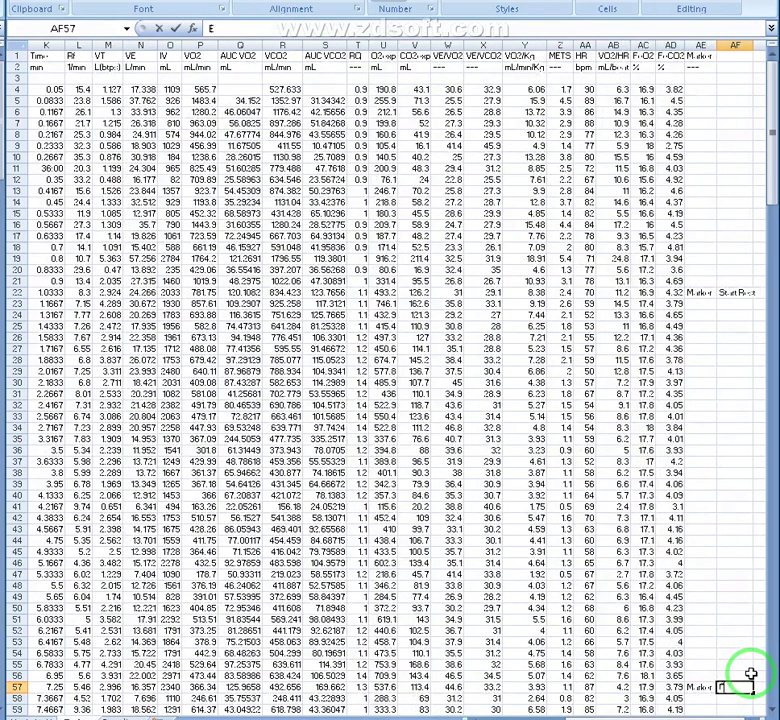
{"action": "type", "text": "End Rest"}
{"action": "key", "text": "Return"}
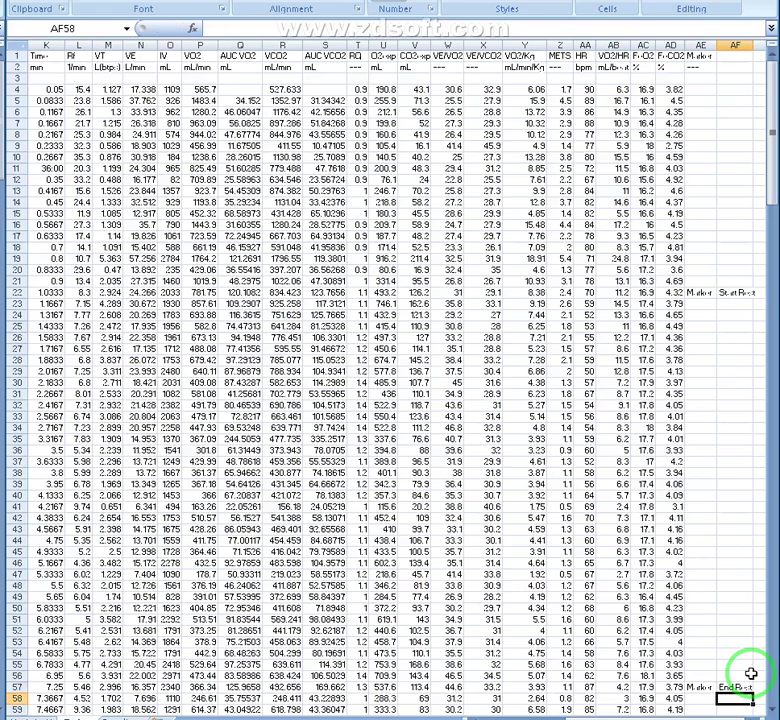
{"action": "mouse_move", "coordinate": [63, 46]}
{"action": "left_mouse_down"}
{"action": "mouse_move", "coordinate": [49, 46]}
{"action": "mouse_move", "coordinate": [57, 46]}
{"action": "left_mouse_up"}
{"action": "left_click_drag", "start_coordinate": [673, 709], "coordinate": [668, 712]}
- Enter 'Start Exercise' beside the Marker entry in row 66
{"action": "key", "text": "Left"}
{"action": "key", "text": "Up"}
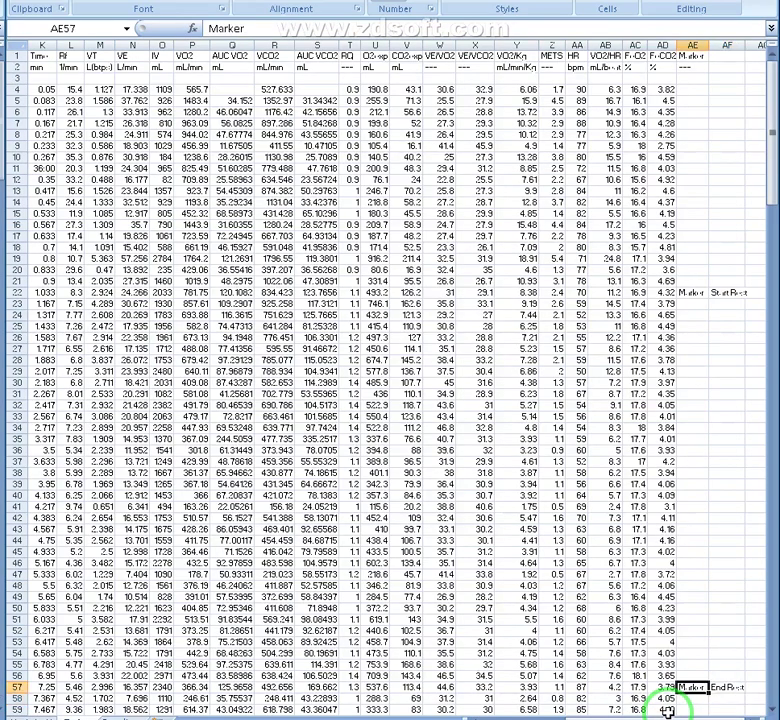
{"action": "key", "text": "Down"}
{"action": "key", "text": "Down"}
{"action": "key", "text": "Down"}
{"action": "key", "text": "Down"}
{"action": "key", "text": "Down"}
{"action": "key", "text": "Down"}
{"action": "key", "text": "Down"}
{"action": "key", "text": "Down"}
{"action": "key", "text": "Down"}
{"action": "key", "text": "Down"}
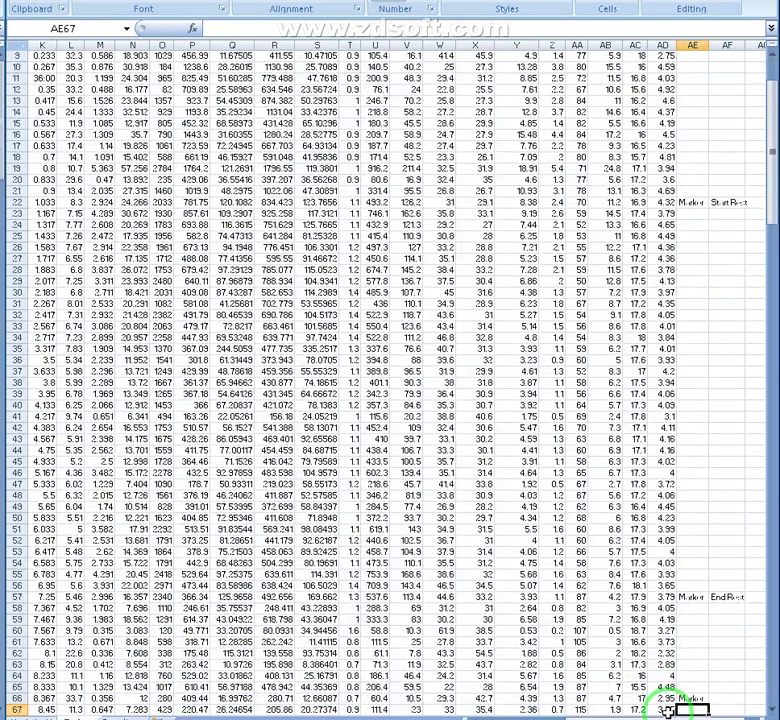
{"action": "key", "text": "Up"}
{"action": "type", "text": "Marker"}
{"action": "key", "text": "Tab"}
{"action": "type", "text": "S"}
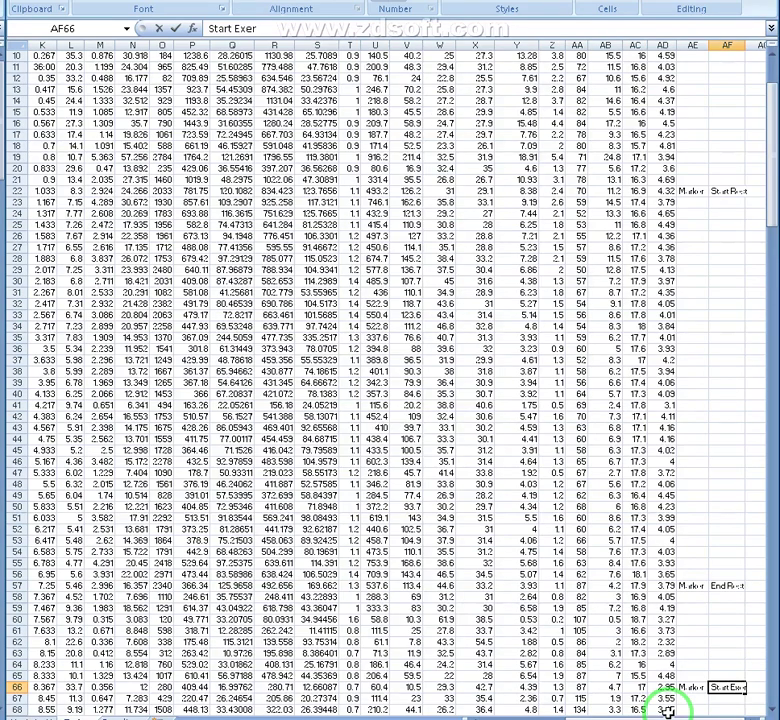
{"action": "key", "text": "Return"}
{"action": "key", "text": "Up"}
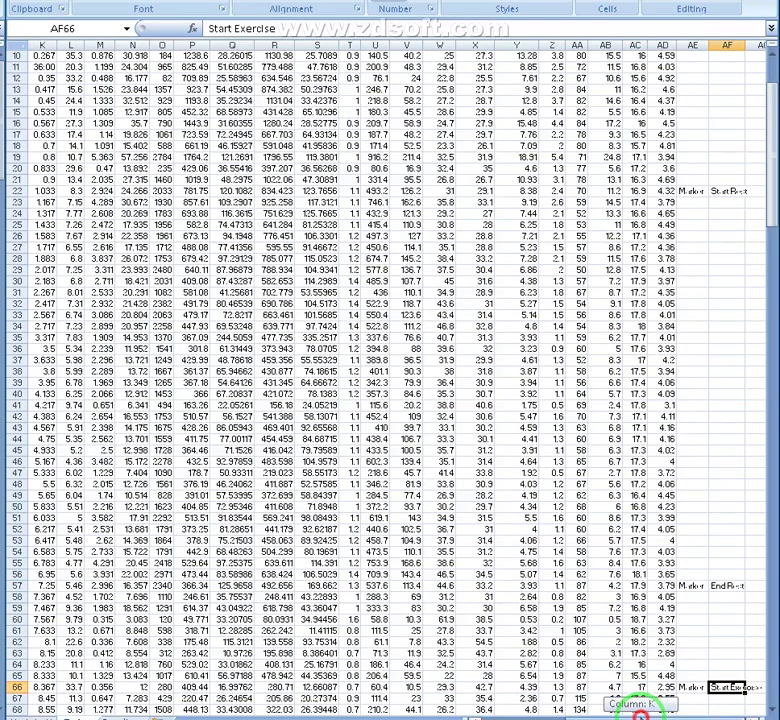
- Add an 'E…' label beside the row 84 Marker and select its time in column K
{"action": "left_click_drag", "start_coordinate": [638, 709], "coordinate": [635, 710]}
{"action": "scroll", "coordinate": [679, 658], "scroll_direction": "down", "scroll_amount": 3}
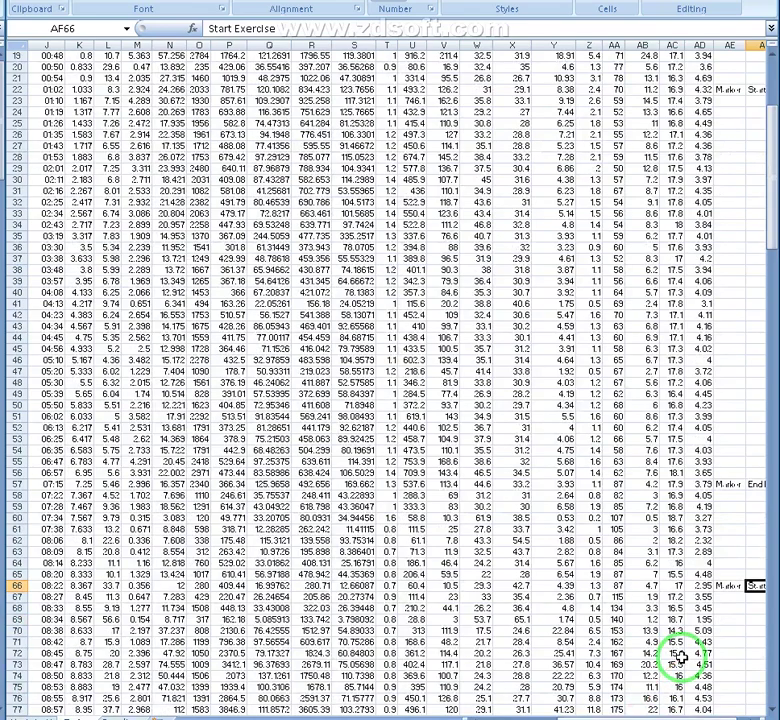
{"action": "scroll", "coordinate": [702, 645], "scroll_direction": "down", "scroll_amount": 5}
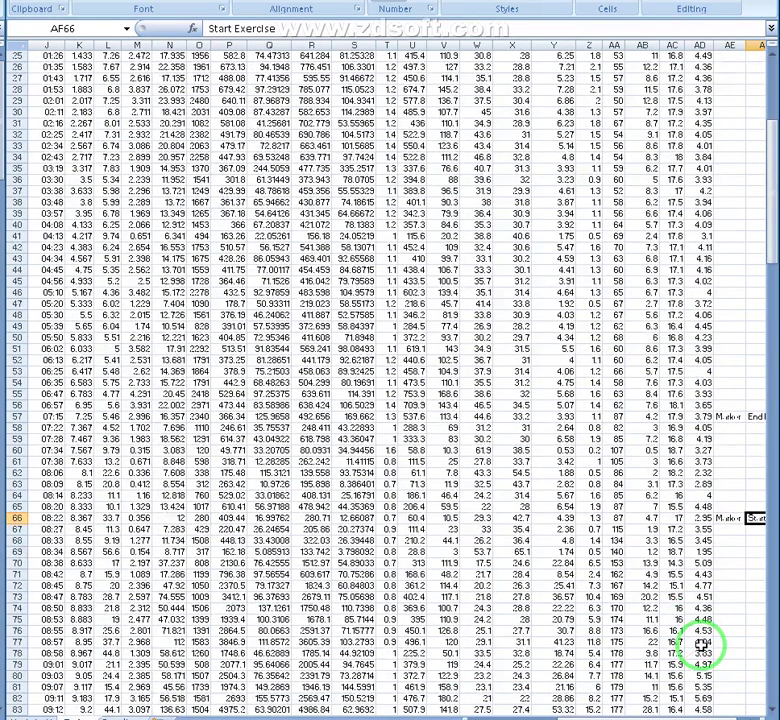
{"action": "left_click", "coordinate": [752, 621]}
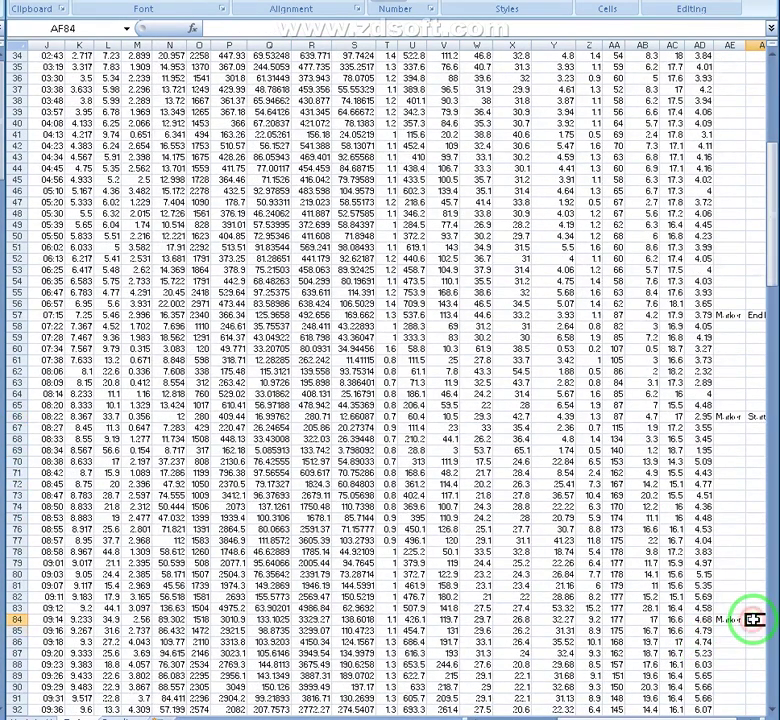
{"action": "type", "text": "End Exercise"}
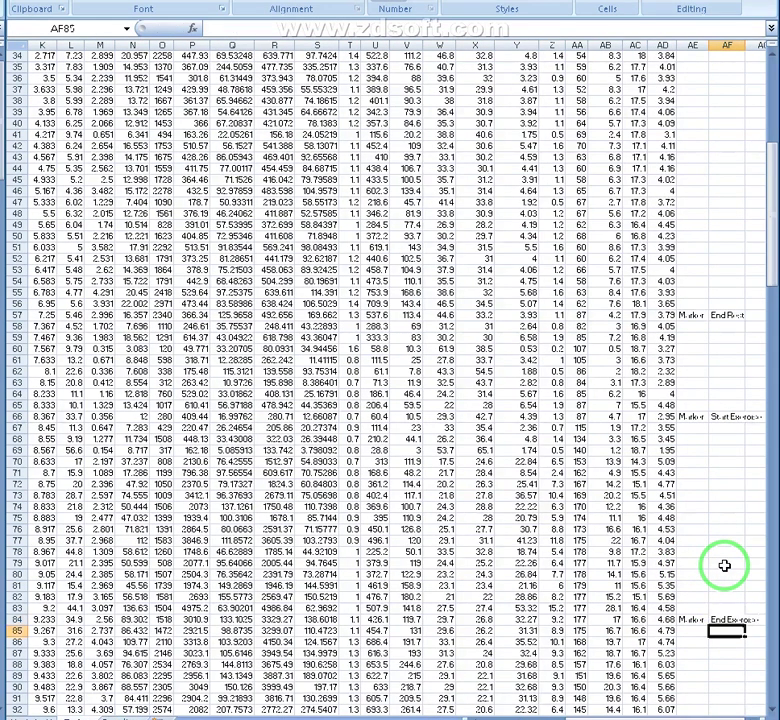
{"action": "key", "text": "Left"}
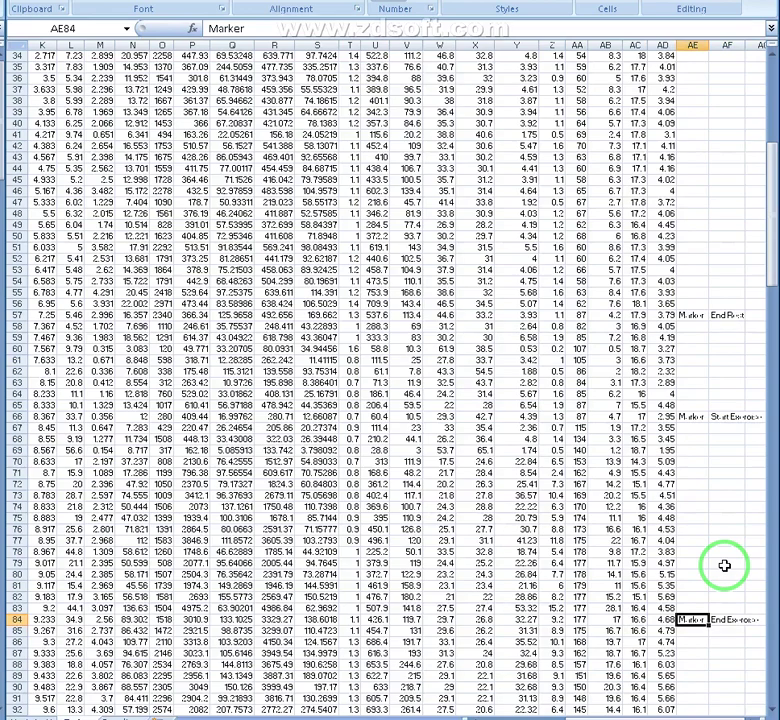
{"action": "left_click", "coordinate": [47, 621]}
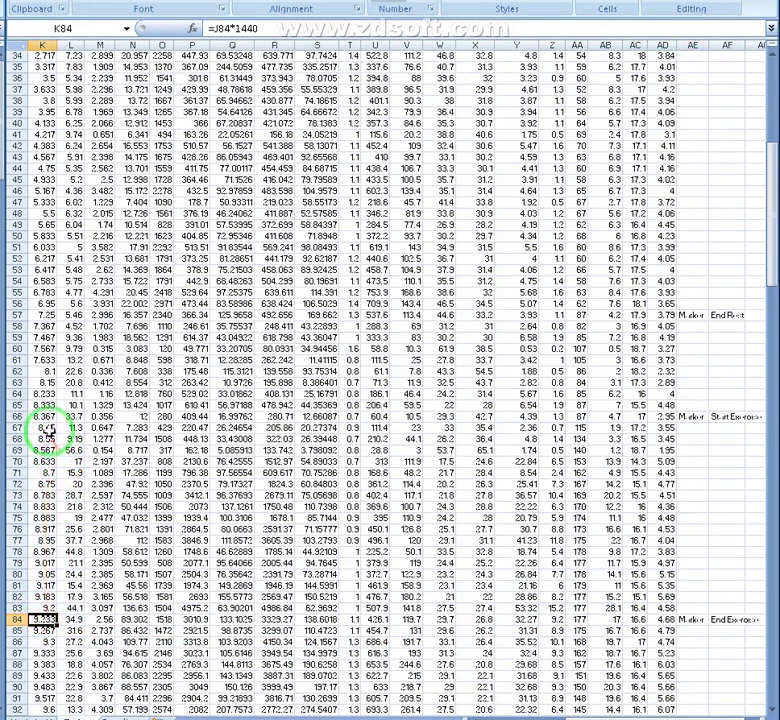
- Copy the Marker label from AE84 down to AE152
{"action": "scroll", "coordinate": [583, 565], "scroll_direction": "down", "scroll_amount": 14}
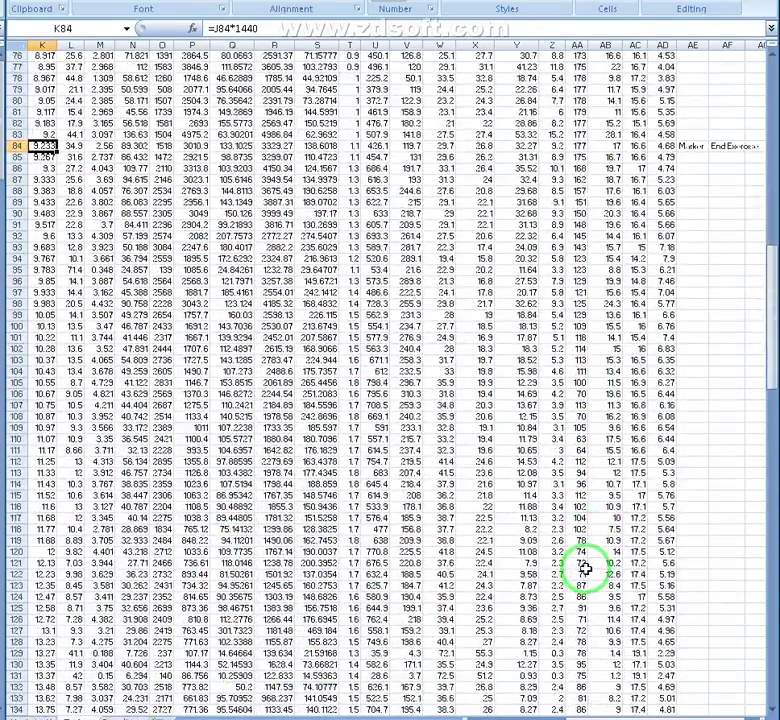
{"action": "left_click", "coordinate": [692, 146]}
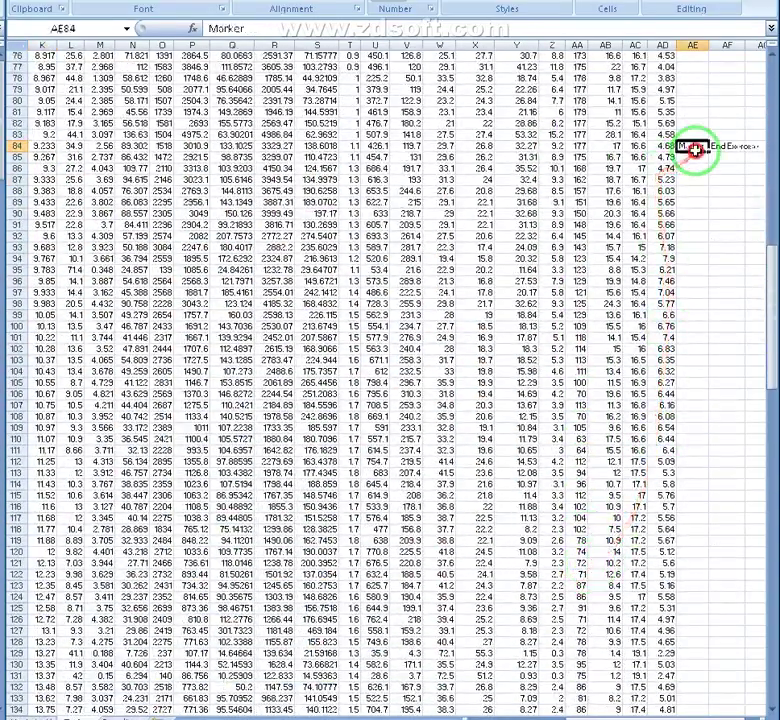
{"action": "scroll", "coordinate": [693, 160], "scroll_direction": "down", "scroll_amount": 3}
{"action": "scroll", "coordinate": [694, 165], "scroll_direction": "down", "scroll_amount": 8}
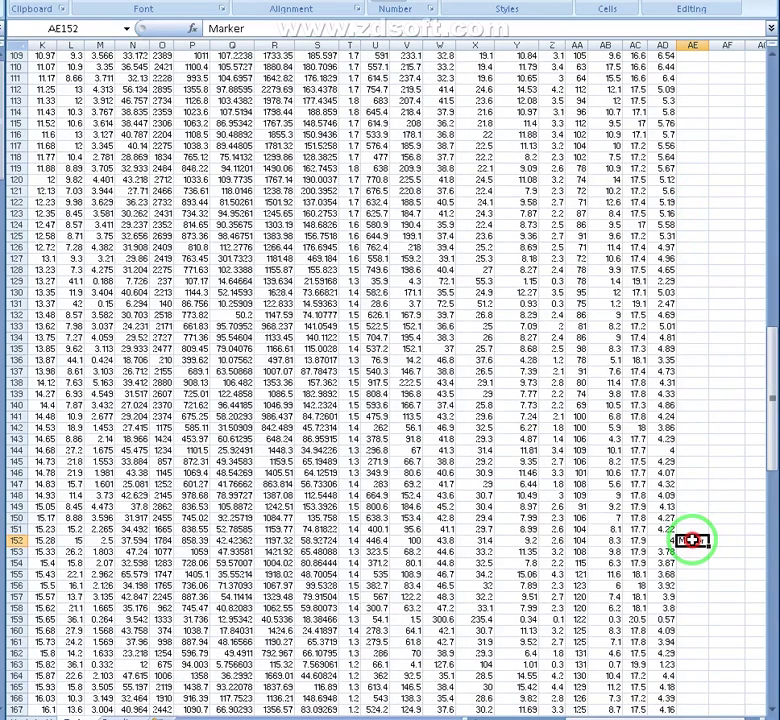
{"action": "left_click_drag", "start_coordinate": [692, 540], "coordinate": [692, 540]}
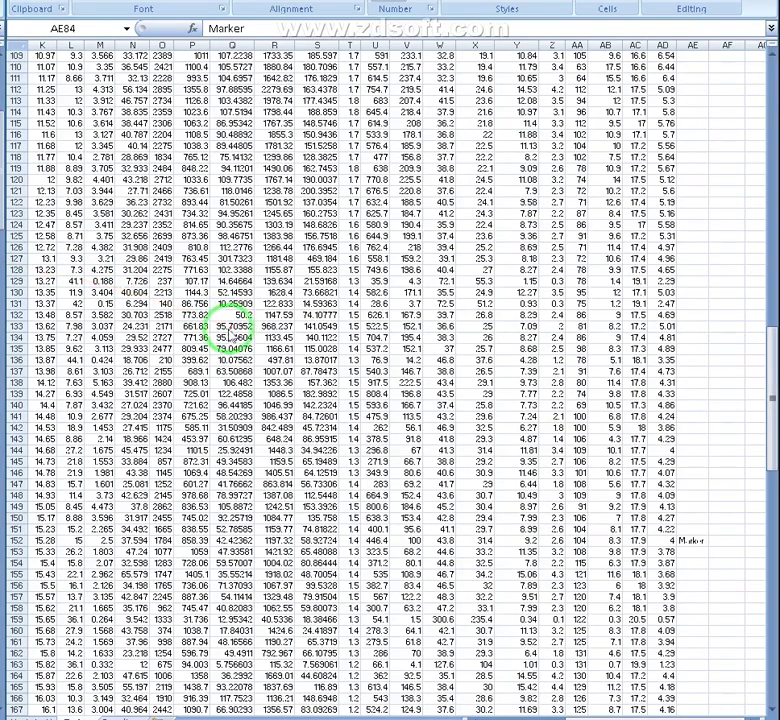
{"action": "scroll", "coordinate": [650, 386], "scroll_direction": "up", "scroll_amount": 10}
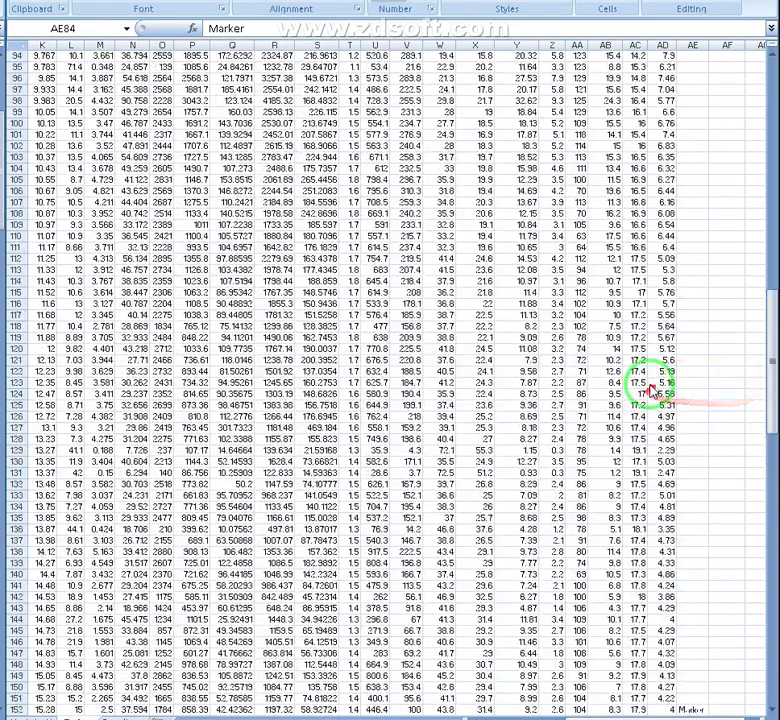
{"action": "scroll", "coordinate": [694, 140], "scroll_direction": "down", "scroll_amount": 8}
{"action": "scroll", "coordinate": [710, 460], "scroll_direction": "down", "scroll_amount": 2}
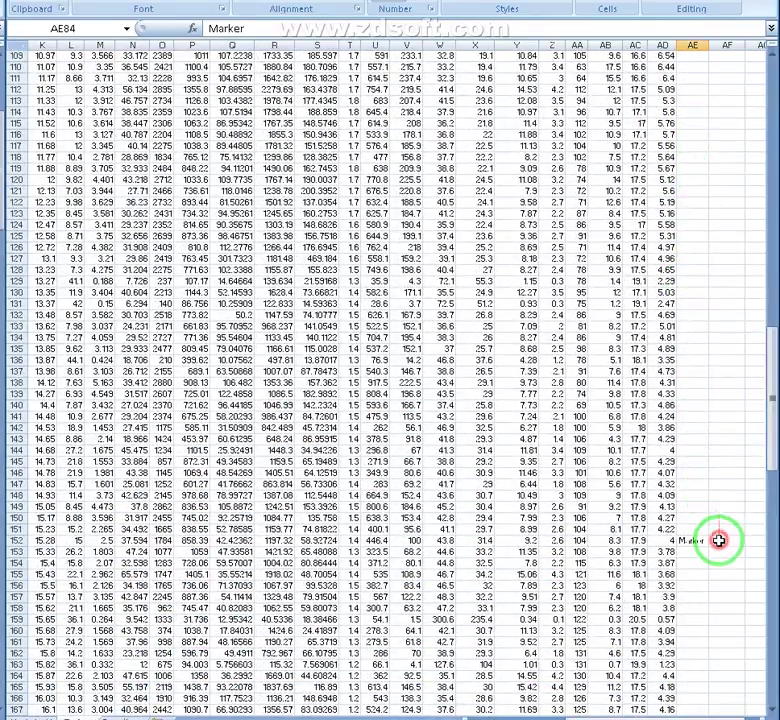
{"action": "scroll", "coordinate": [719, 541], "scroll_direction": "up", "scroll_amount": 8}
{"action": "scroll", "coordinate": [701, 495], "scroll_direction": "down", "scroll_amount": 1}
{"action": "left_click", "coordinate": [695, 487]}
{"action": "scroll", "coordinate": [709, 490], "scroll_direction": "down", "scroll_amount": 7}
- Confirm 'End Rest' in AF152 beside the row 152 marker
{"action": "left_click", "coordinate": [718, 554]}
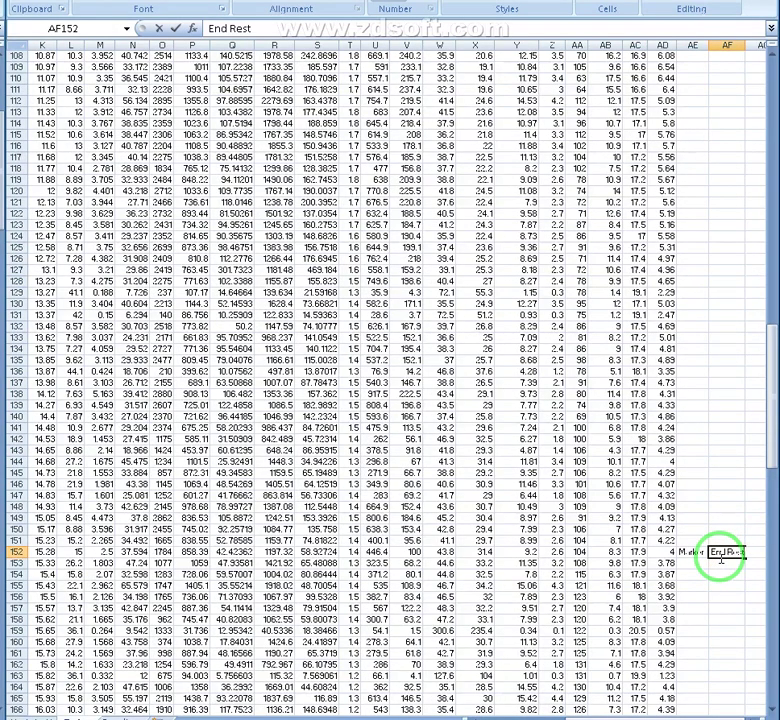
{"action": "key", "text": "Return"}
{"action": "scroll", "coordinate": [724, 556], "scroll_direction": "down", "scroll_amount": 4}
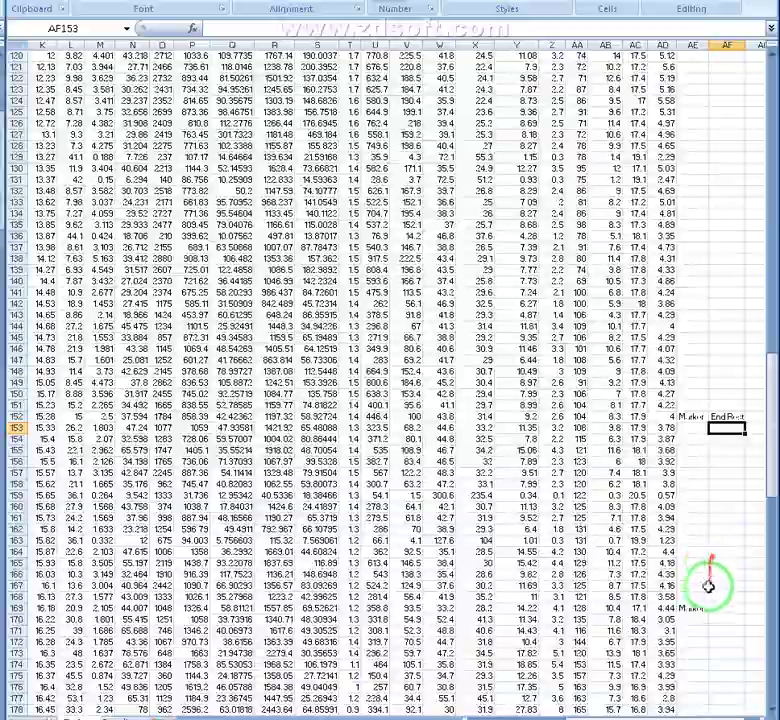
{"action": "scroll", "coordinate": [715, 610], "scroll_direction": "down", "scroll_amount": 18}
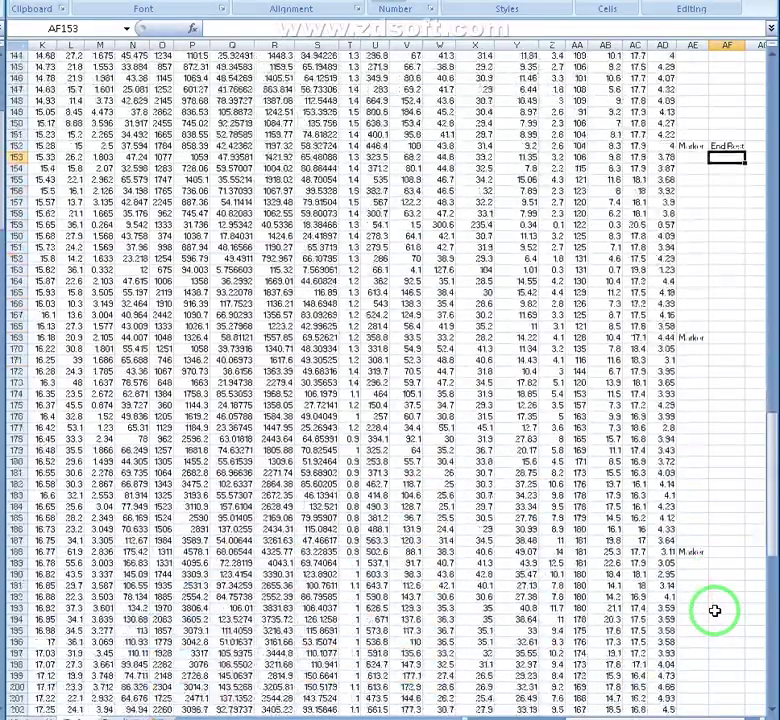
{"action": "scroll", "coordinate": [715, 610], "scroll_direction": "down", "scroll_amount": 6}
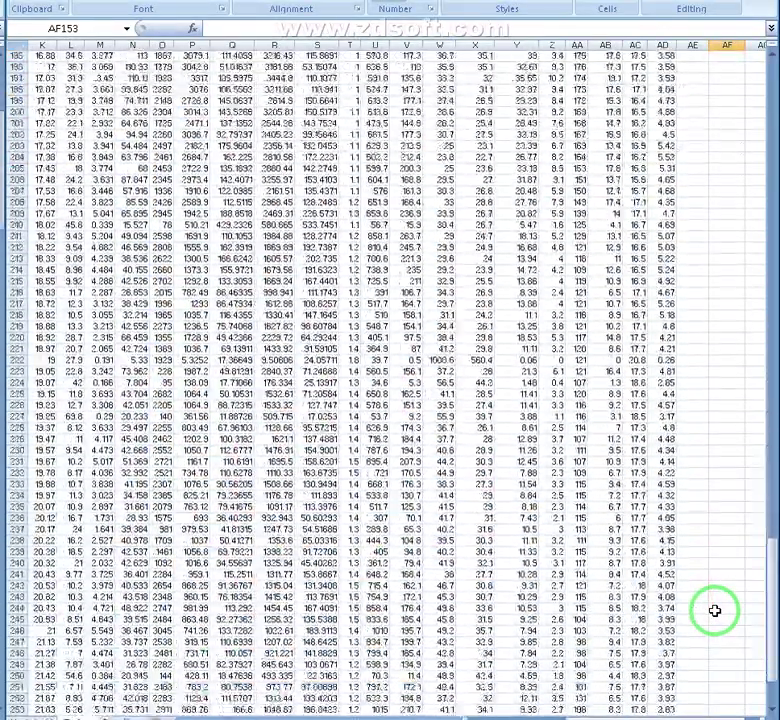
{"action": "scroll", "coordinate": [714, 610], "scroll_direction": "up", "scroll_amount": 6}
{"action": "scroll", "coordinate": [712, 605], "scroll_direction": "up", "scroll_amount": 11}
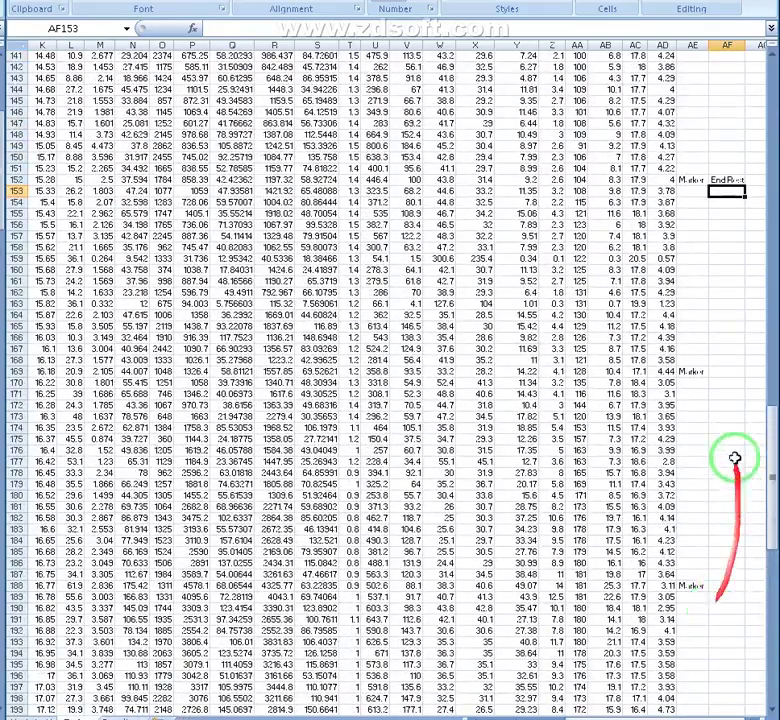
- Label AF169 'Start Exercise', AF188 'End Exercise' and AF261 'End Rest'
{"action": "left_click", "coordinate": [721, 372]}
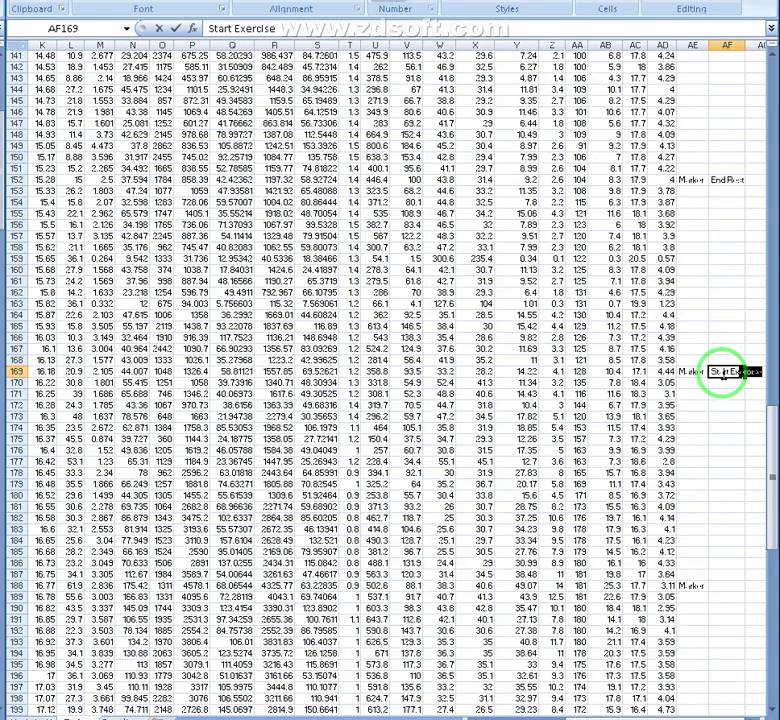
{"action": "key", "text": "Return"}
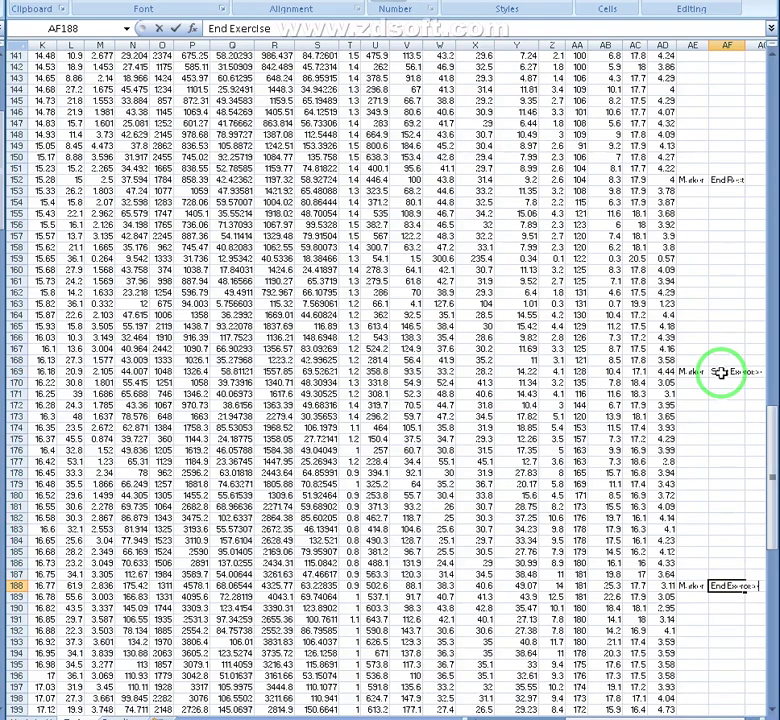
{"action": "key", "text": "Return"}
{"action": "key", "text": "ctrl+Down"}
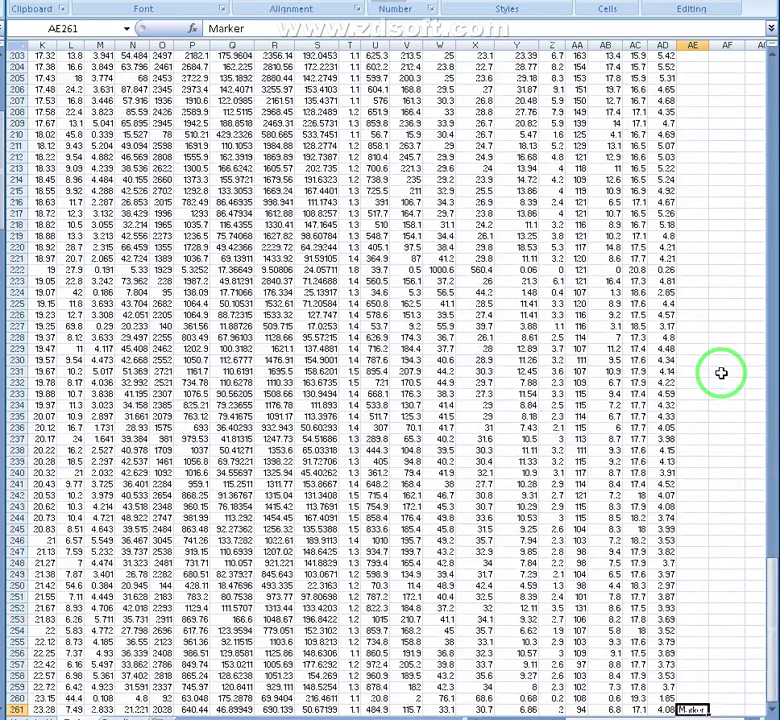
{"action": "key", "text": "Right"}
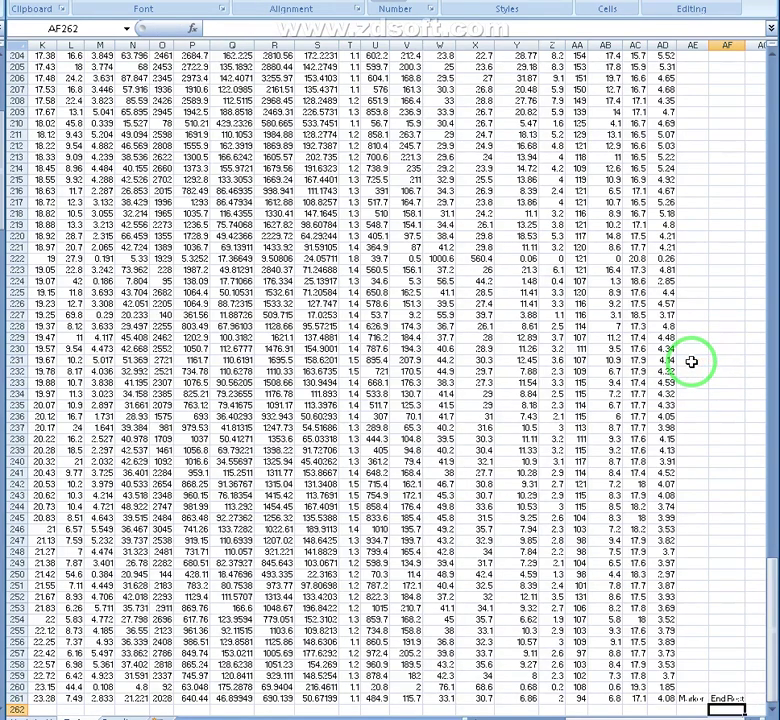
{"action": "scroll", "coordinate": [691, 362], "scroll_direction": "up", "scroll_amount": 12}
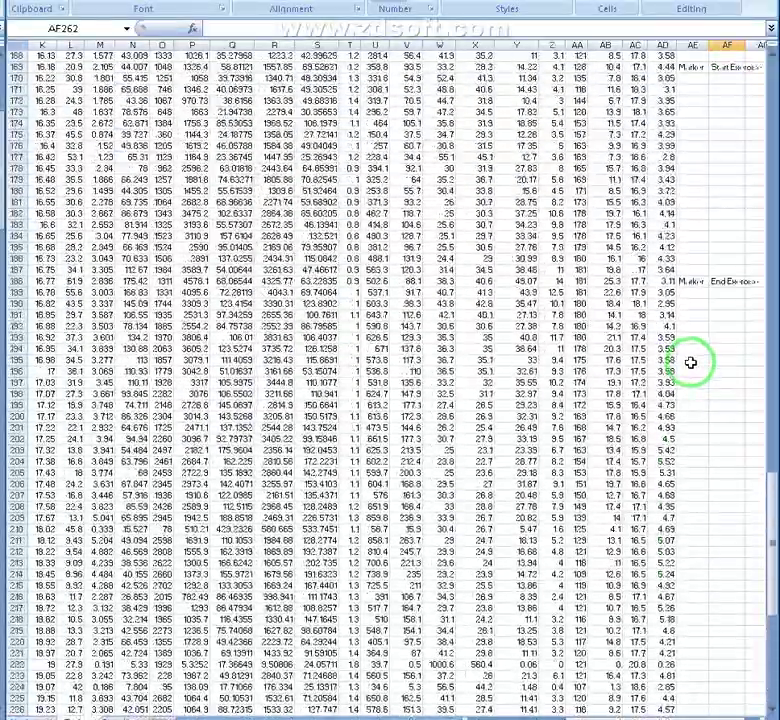
{"action": "scroll", "coordinate": [691, 362], "scroll_direction": "up", "scroll_amount": 20}
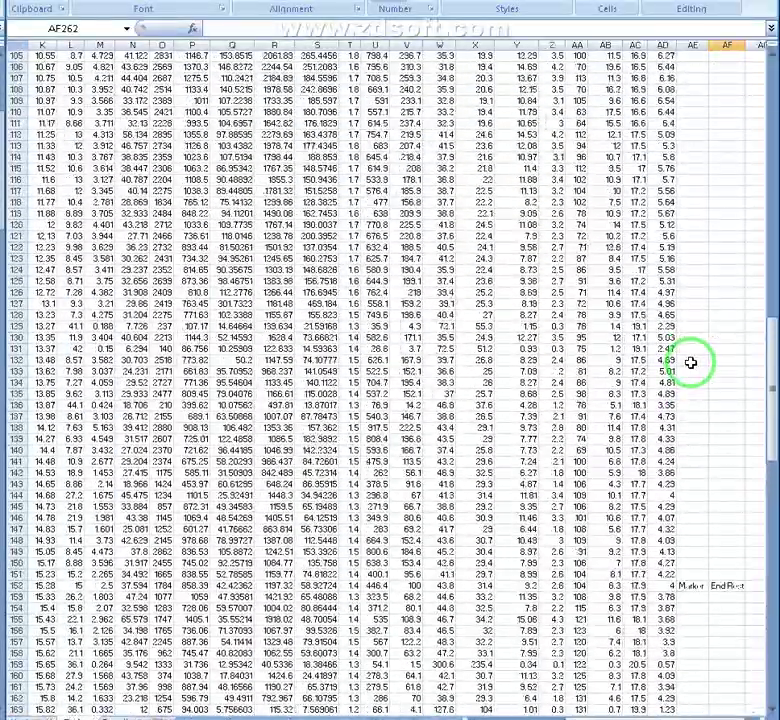
{"action": "scroll", "coordinate": [691, 362], "scroll_direction": "up", "scroll_amount": 20}
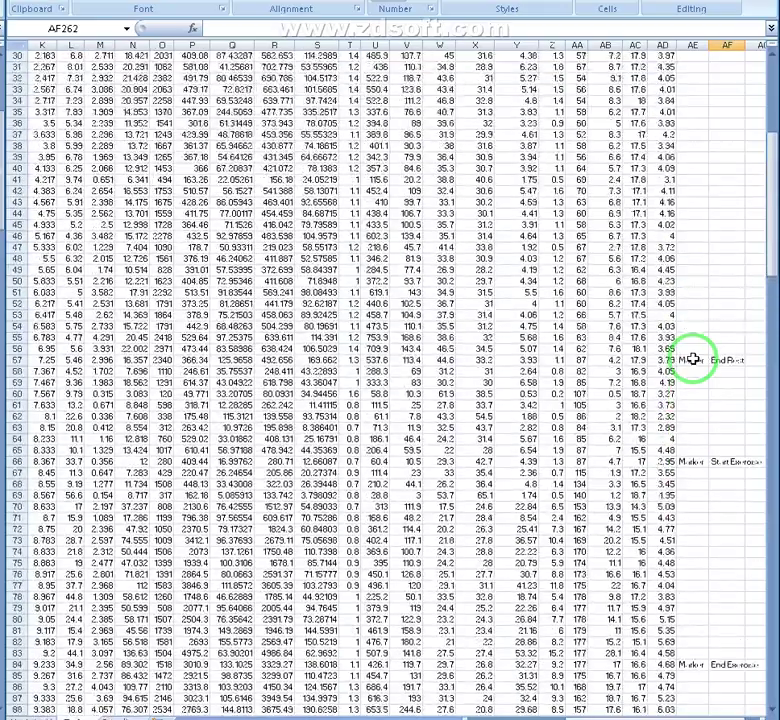
{"action": "scroll", "coordinate": [693, 359], "scroll_direction": "up", "scroll_amount": 10}
- Insert a blank row above the Start Rest row at row 22
{"action": "left_click", "coordinate": [665, 292]}
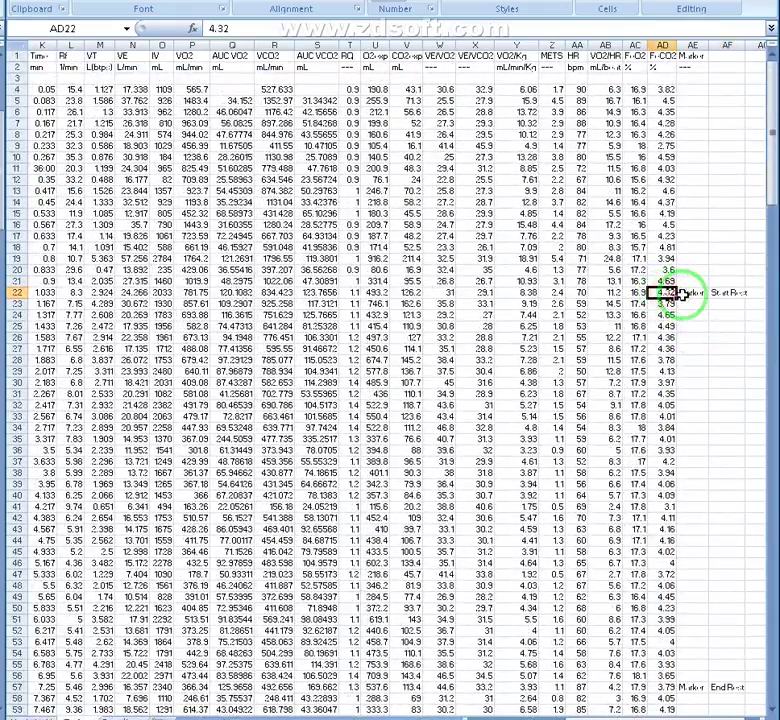
{"action": "left_click", "coordinate": [663, 17]}
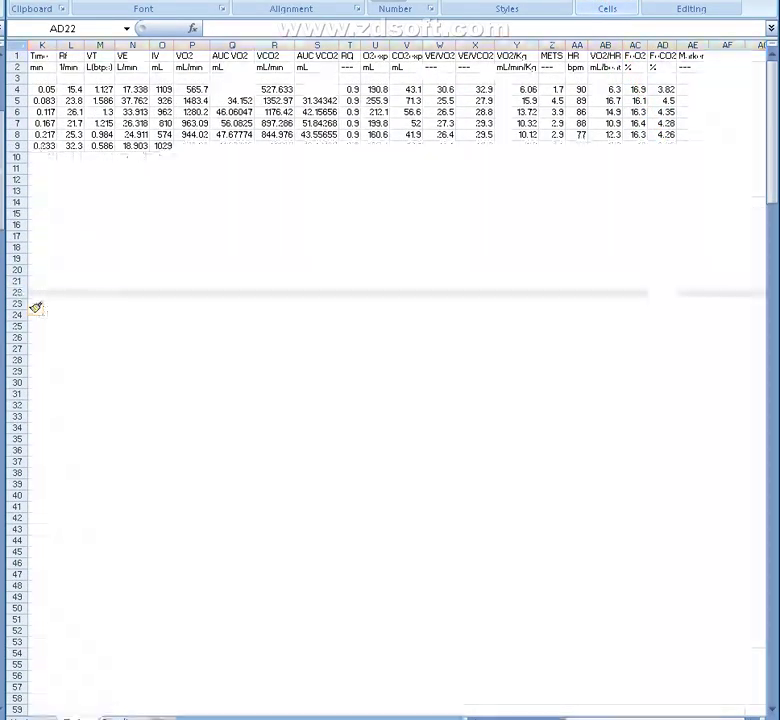
{"action": "scroll", "coordinate": [644, 226], "scroll_direction": "down", "scroll_amount": 7}
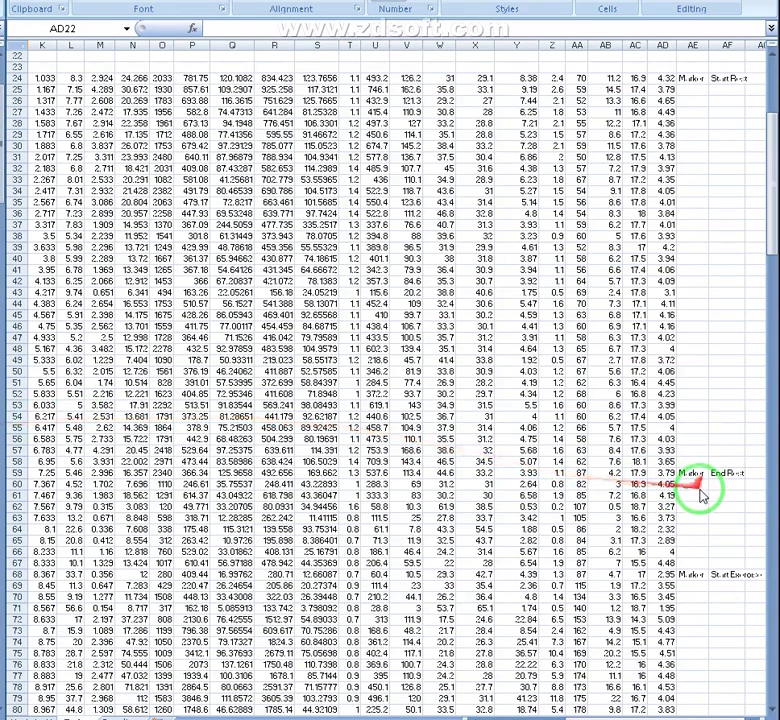
{"action": "scroll", "coordinate": [700, 497], "scroll_direction": "down", "scroll_amount": 1}
- Insert another blank row at row 60, just after the End Rest row
{"action": "left_click", "coordinate": [690, 451]}
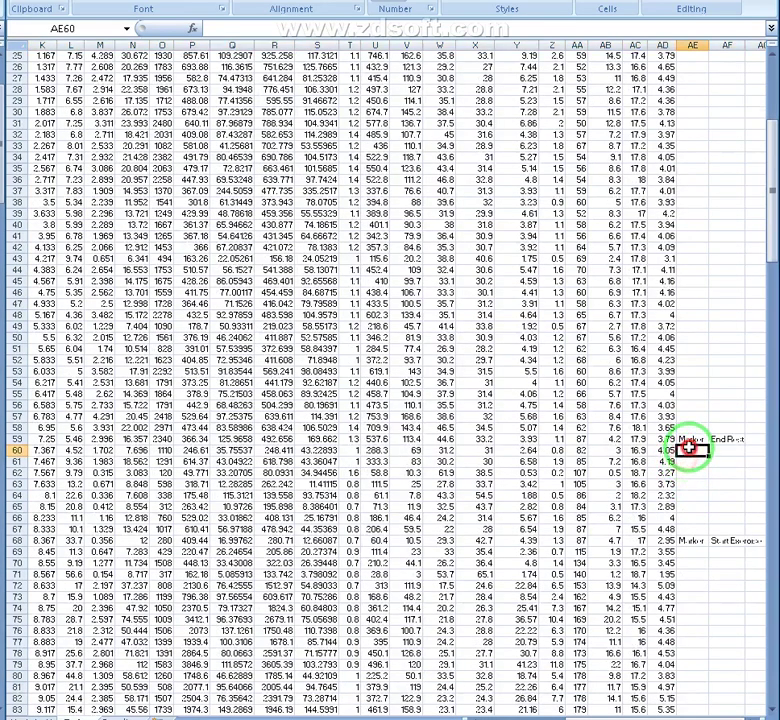
{"action": "key", "text": "ctrl+shift+equal"}
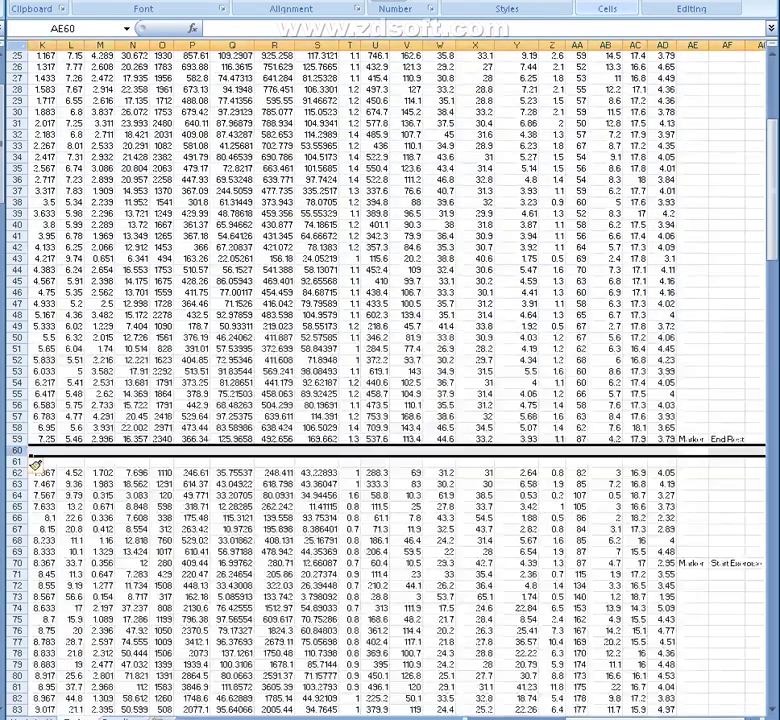
{"action": "left_click", "coordinate": [133, 450]}
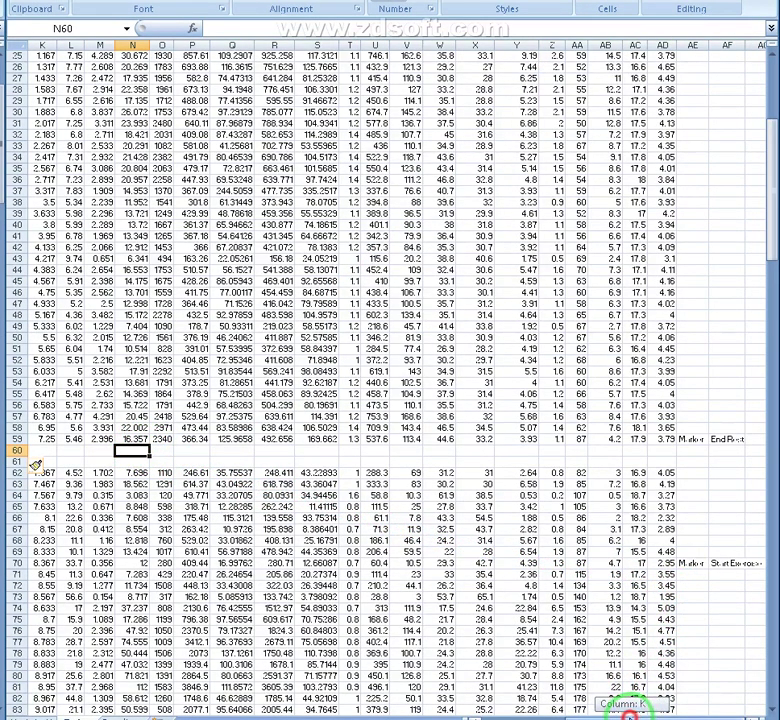
{"action": "scroll", "coordinate": [625, 710], "scroll_direction": "left", "scroll_amount": 1}
- Apply the Calculation cell style to the AUC VO2 and AUC VCO2 columns
{"action": "left_click_drag", "start_coordinate": [620, 712], "coordinate": [170, 385]}
{"action": "scroll", "coordinate": [170, 385], "scroll_direction": "up", "scroll_amount": 8}
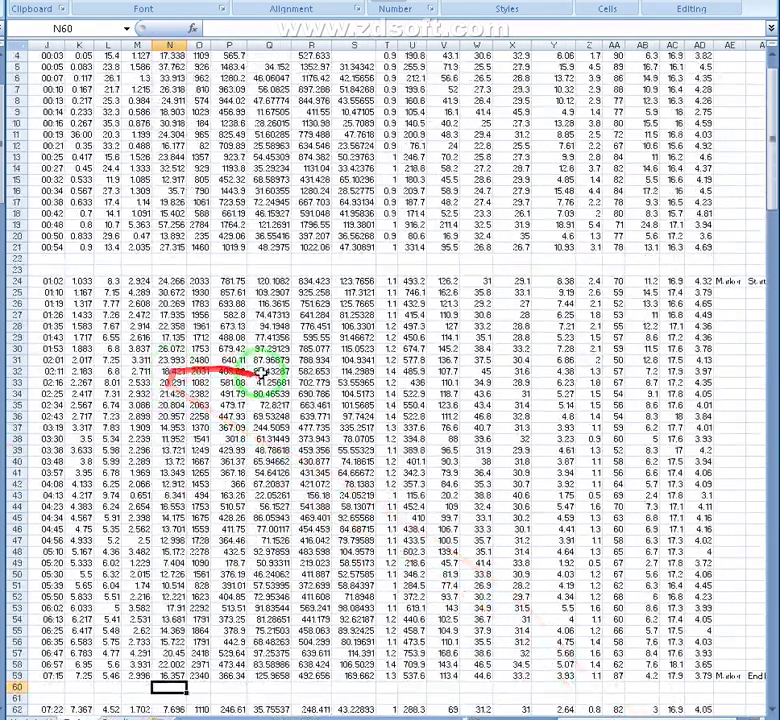
{"action": "left_click", "coordinate": [272, 44]}
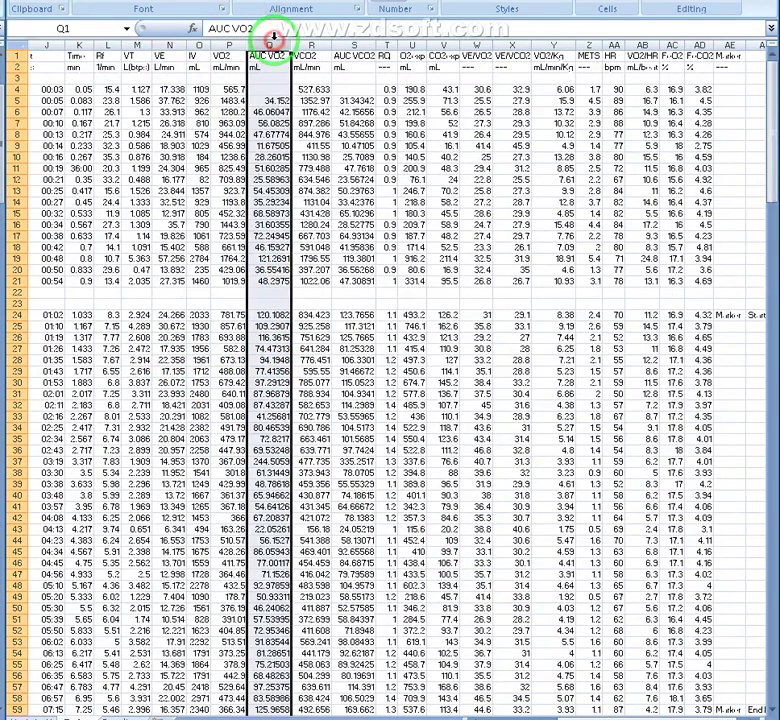
{"action": "left_click", "coordinate": [355, 44], "text": "ctrl"}
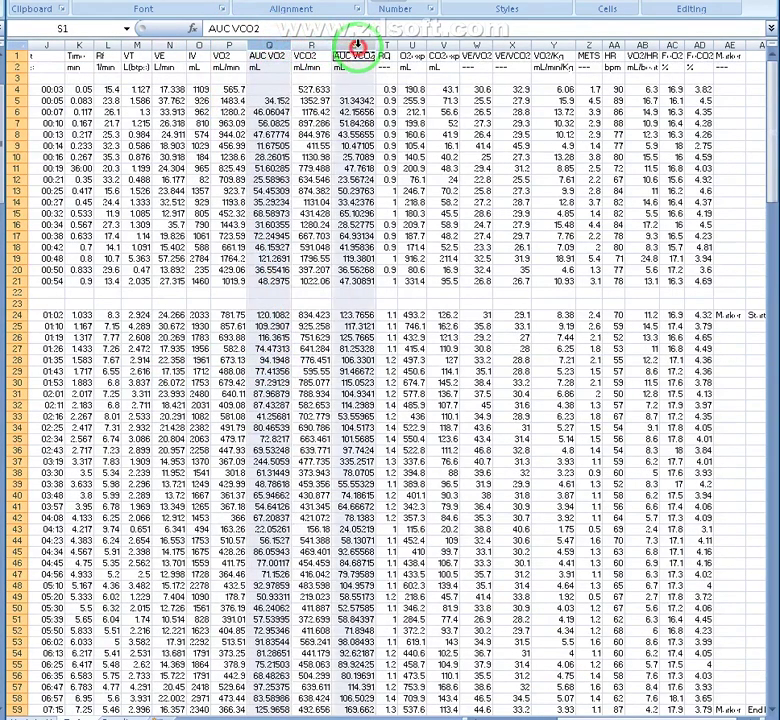
{"action": "left_click", "coordinate": [513, 4]}
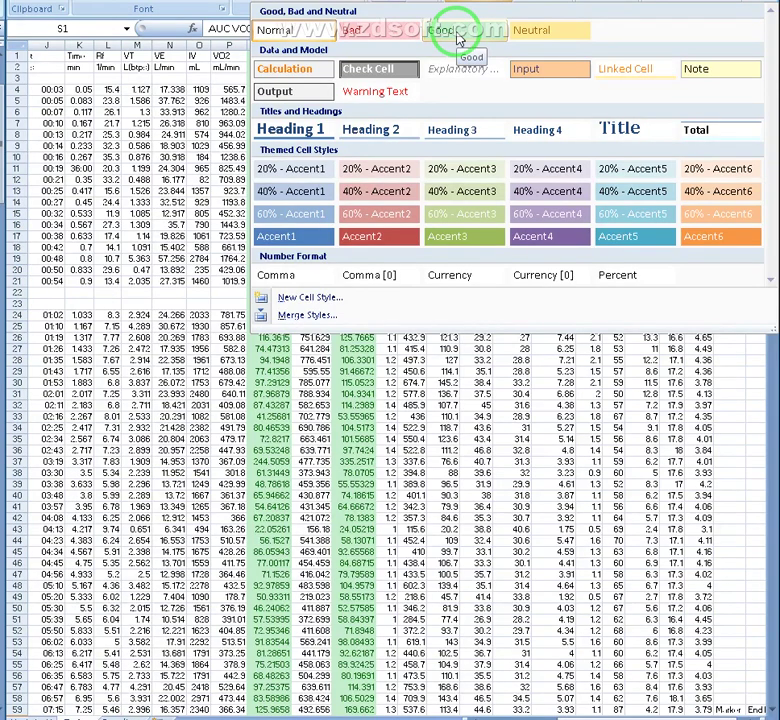
{"action": "left_click", "coordinate": [295, 70]}
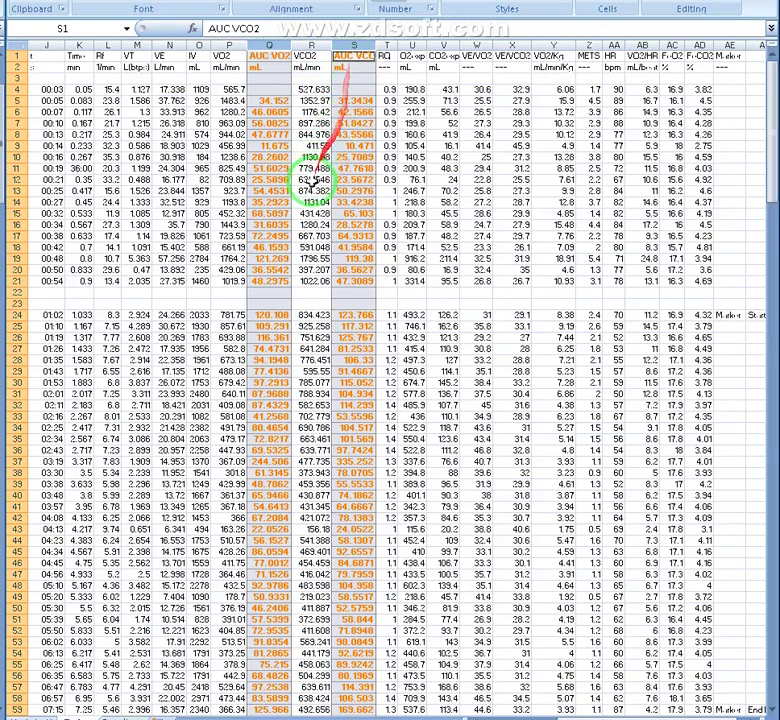
{"action": "scroll", "coordinate": [275, 292], "scroll_direction": "down", "scroll_amount": 9}
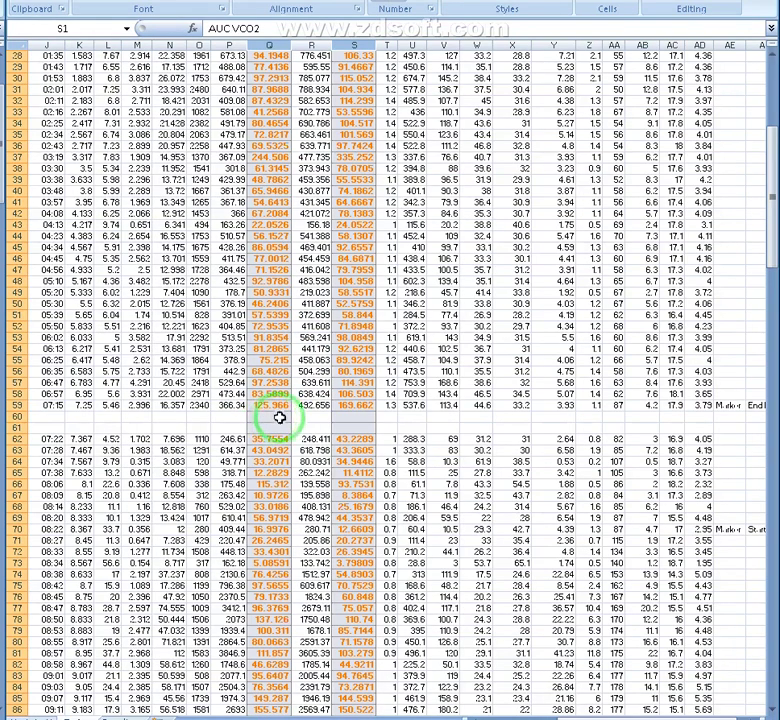
- Total AUC VO2 in Q60 with =SUM(Q24:Q59), giving 2927.71
{"action": "left_click", "coordinate": [280, 417]}
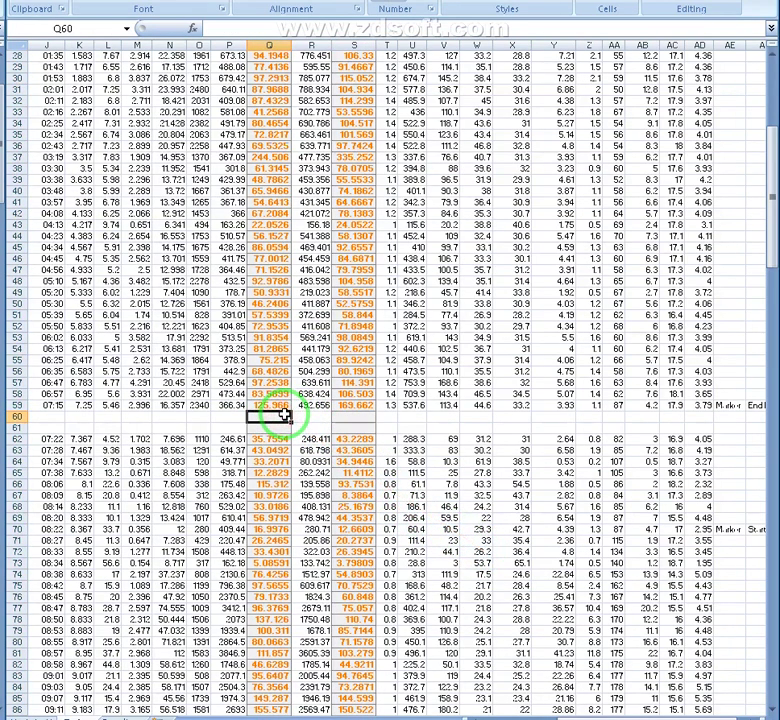
{"action": "type", "text": "=SUM("}
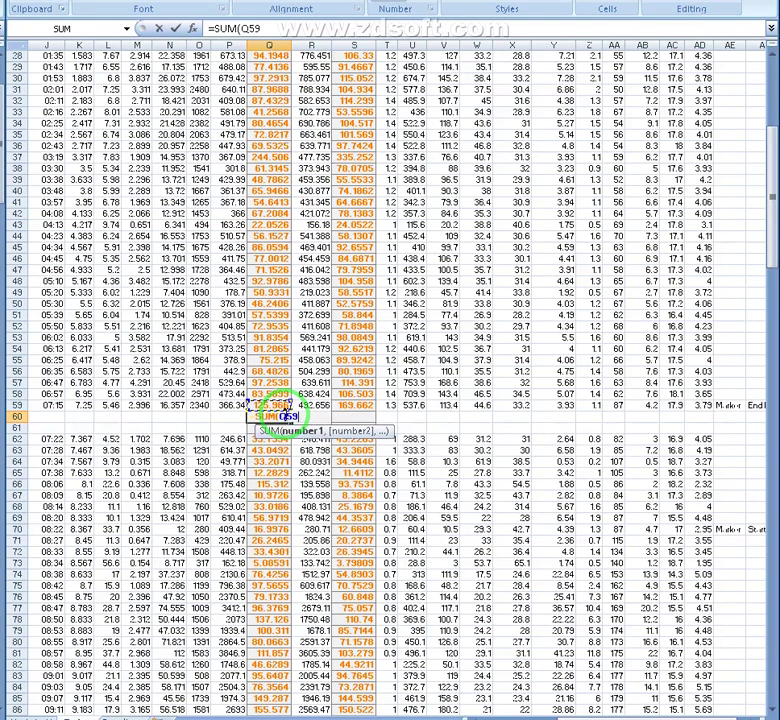
{"action": "key", "text": "ctrl+shift+Up"}
{"action": "key", "text": "Return"}
{"action": "key", "text": "Up"}
- Copy the total formula to S60 (3460.96) and leave R60 empty
{"action": "key", "text": "Right"}
{"action": "key", "text": "Right"}
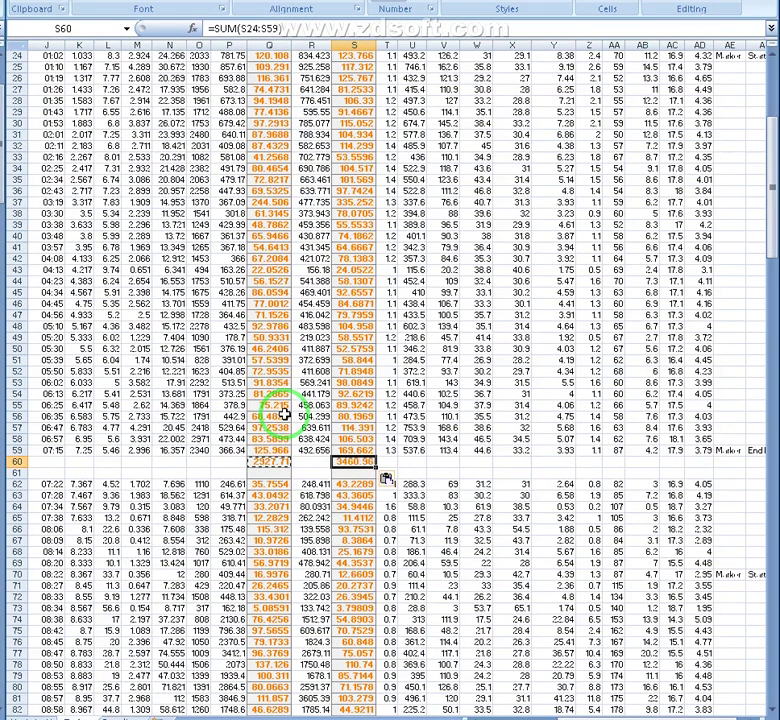
{"action": "key", "text": "Left"}
{"action": "key", "text": "Right"}
{"action": "double_click", "coordinate": [316, 463]}
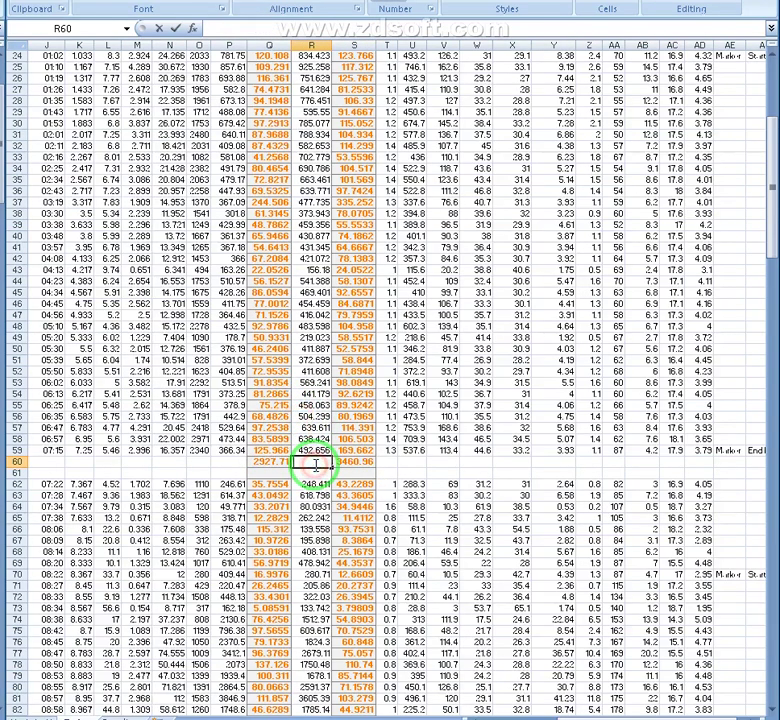
{"action": "left_click", "coordinate": [406, 453]}
{"action": "left_click", "coordinate": [378, 460]}
{"action": "left_click", "coordinate": [330, 462]}
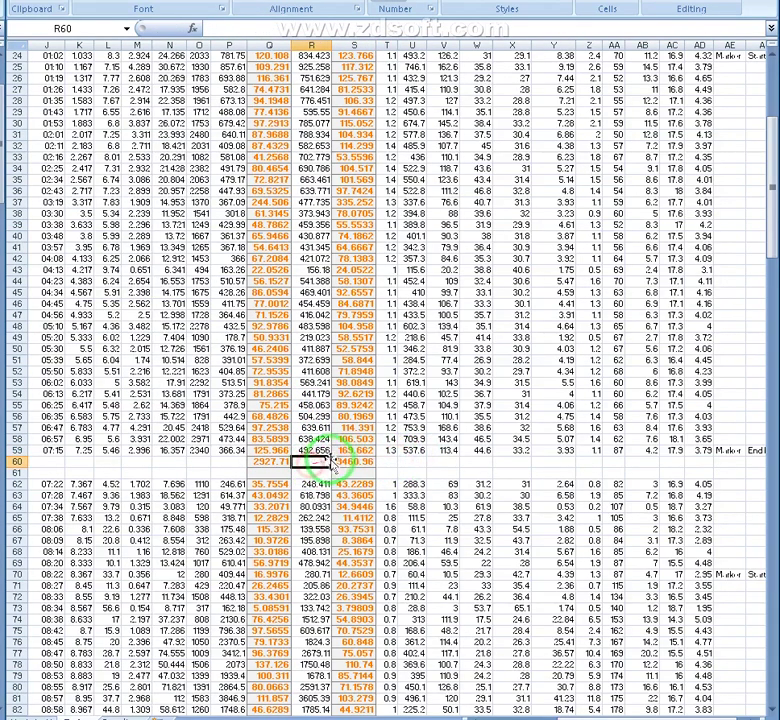
{"action": "scroll", "coordinate": [333, 461], "scroll_direction": "up", "scroll_amount": 6}
{"action": "scroll", "coordinate": [343, 458], "scroll_direction": "down", "scroll_amount": 2}
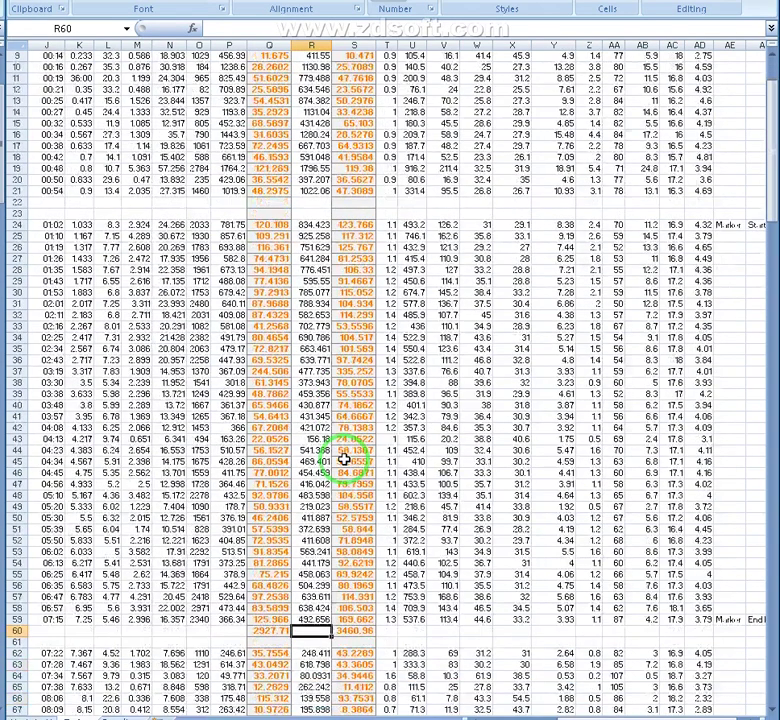
{"action": "left_click", "coordinate": [260, 598]}
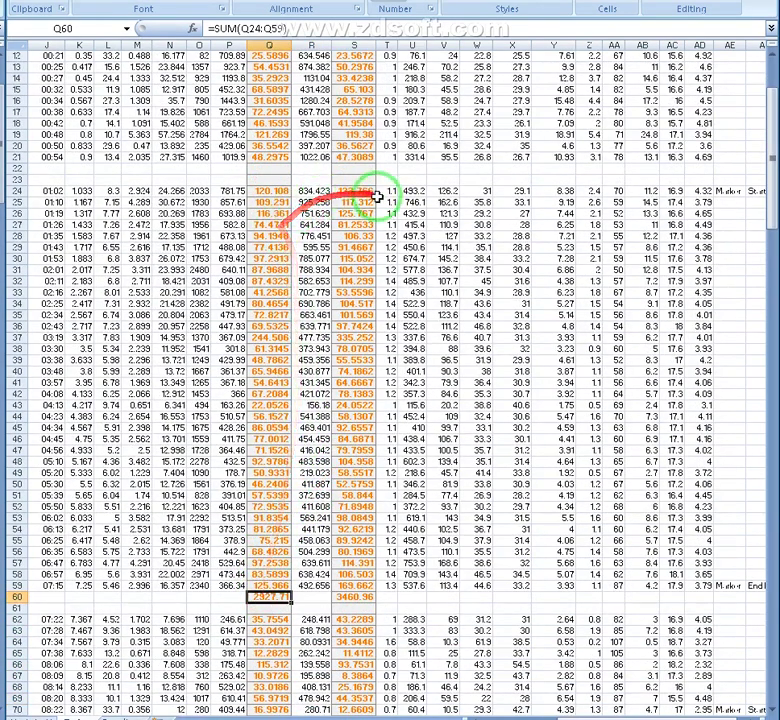
{"action": "left_click", "coordinate": [344, 597]}
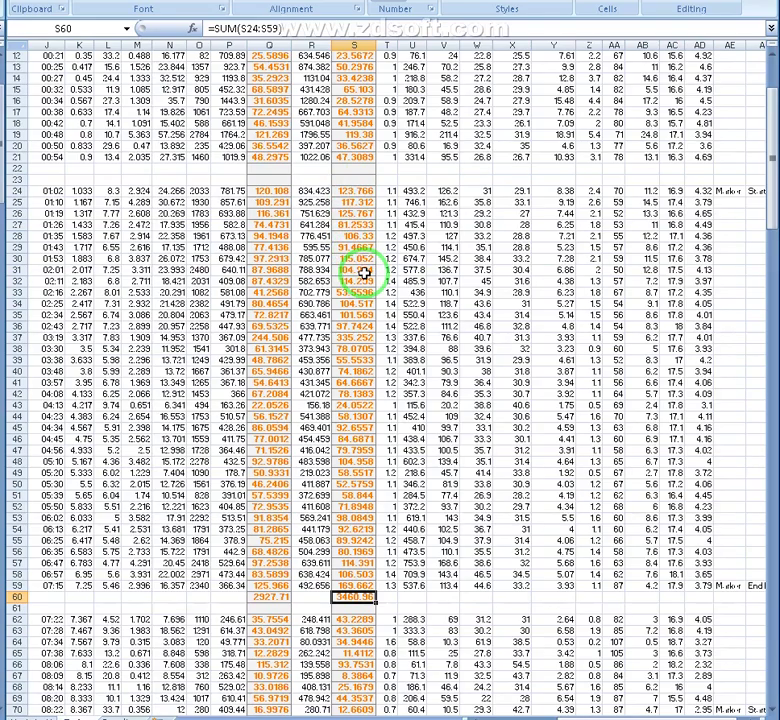
- Insert a blank row at row 70 above the 08:22 data
{"action": "scroll", "coordinate": [367, 273], "scroll_direction": "down", "scroll_amount": 8}
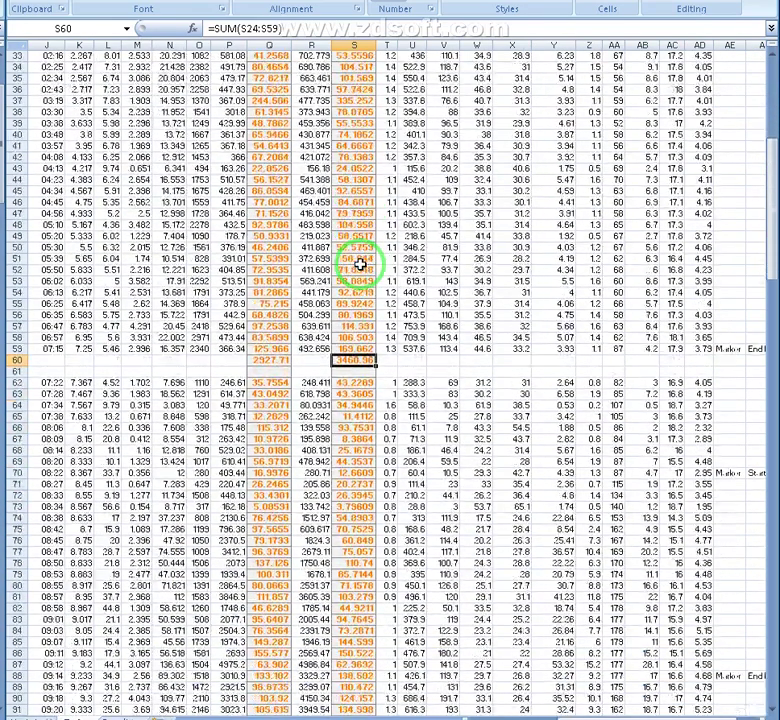
{"action": "left_click", "coordinate": [477, 440]}
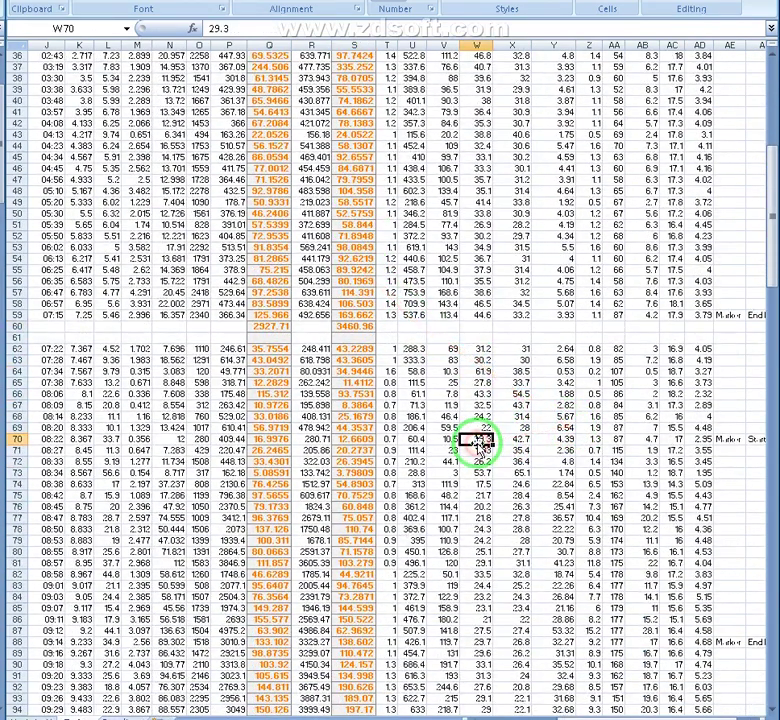
{"action": "key", "text": "ctrl+shift+plus"}
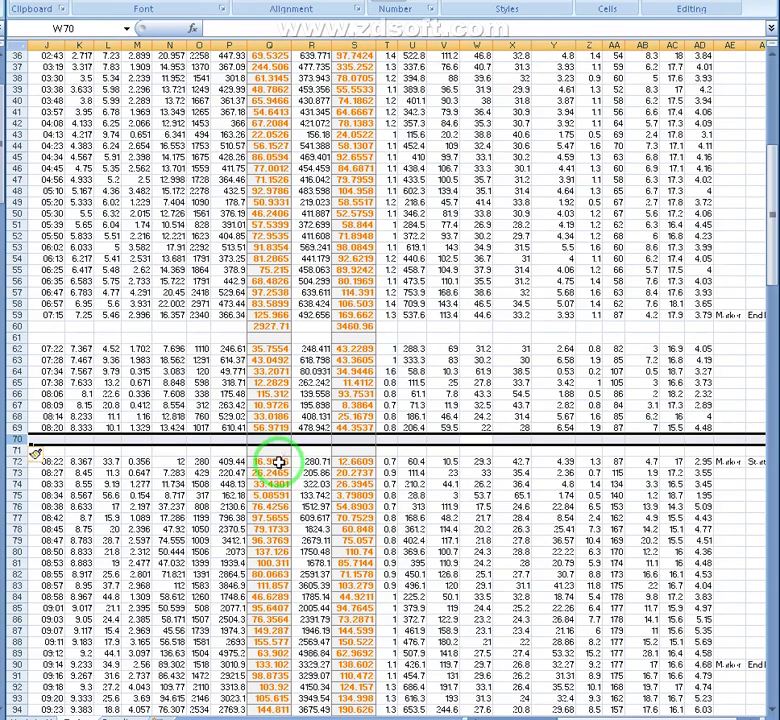
- Insert blank rows at row 159 above the 15:20 data
{"action": "scroll", "coordinate": [280, 462], "scroll_direction": "down", "scroll_amount": 3}
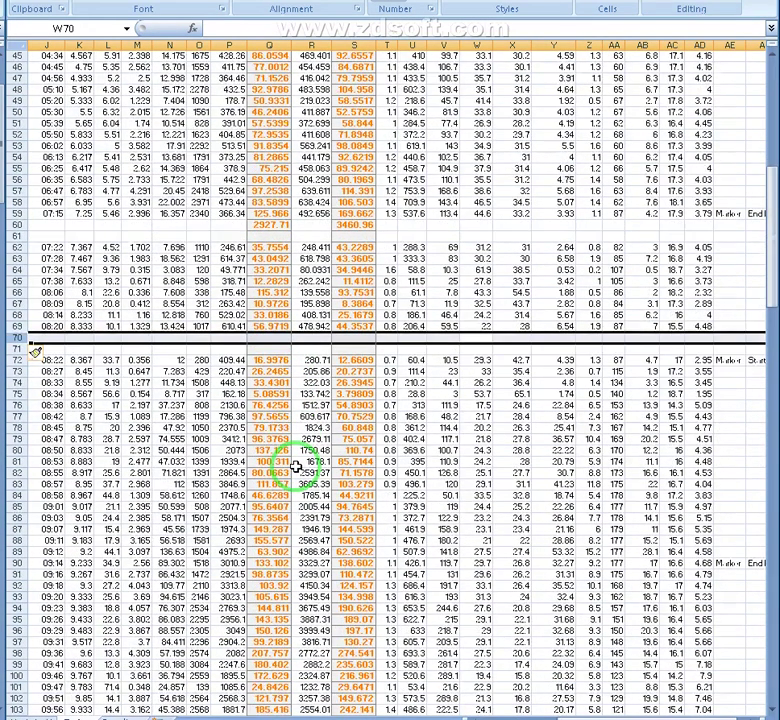
{"action": "scroll", "coordinate": [298, 460], "scroll_direction": "down", "scroll_amount": 3}
{"action": "scroll", "coordinate": [331, 435], "scroll_direction": "down", "scroll_amount": 2}
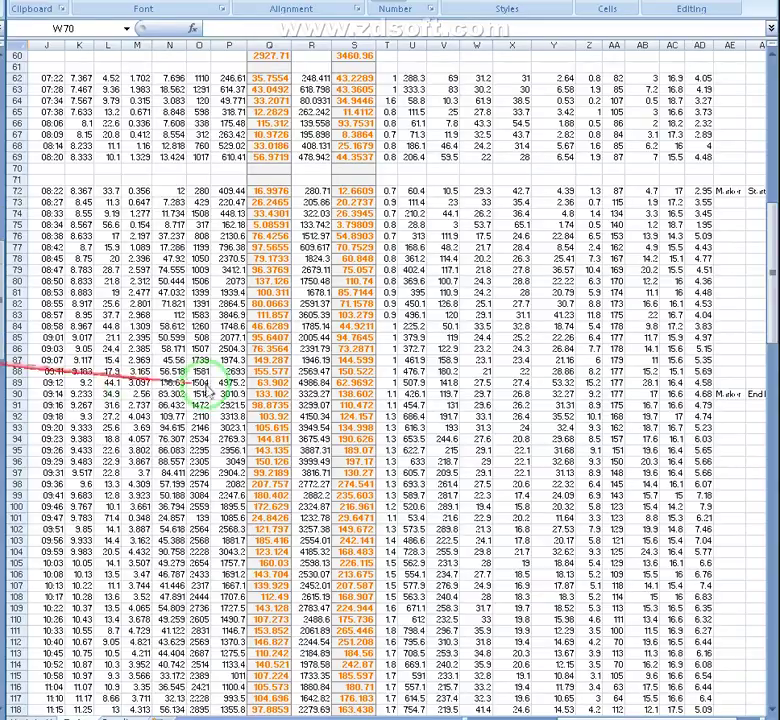
{"action": "scroll", "coordinate": [313, 392], "scroll_direction": "down", "scroll_amount": 8}
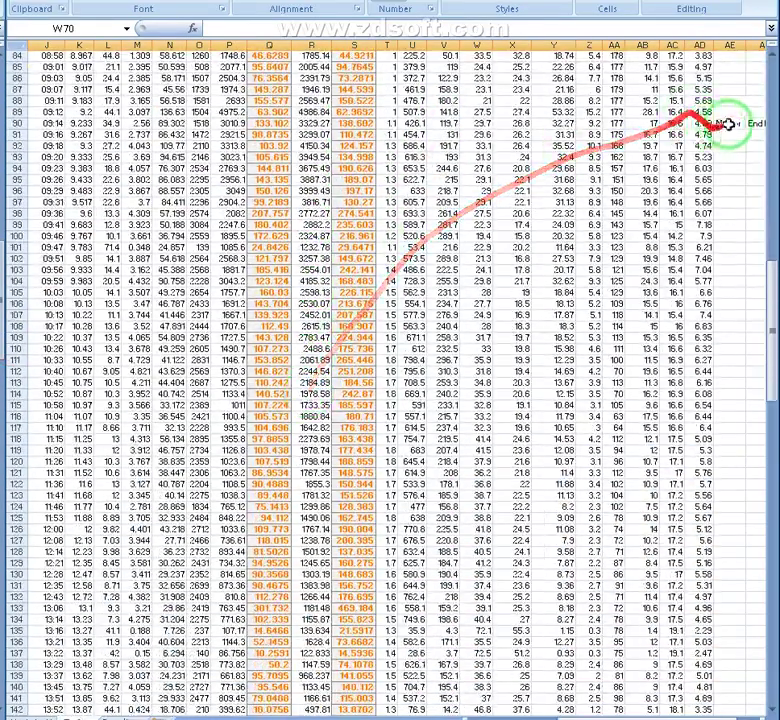
{"action": "scroll", "coordinate": [430, 244], "scroll_direction": "down", "scroll_amount": 3}
{"action": "scroll", "coordinate": [425, 247], "scroll_direction": "down", "scroll_amount": 9}
{"action": "left_click", "coordinate": [355, 487]}
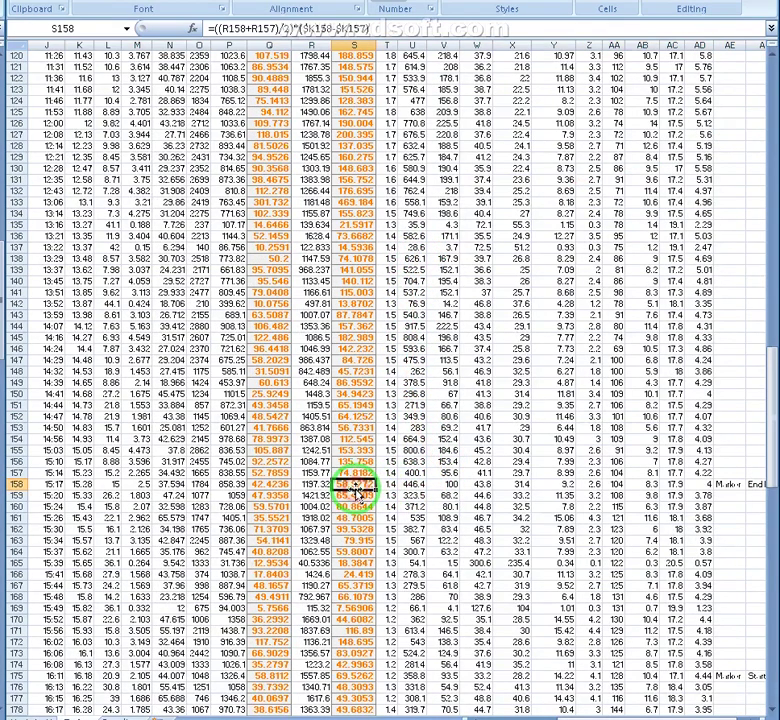
{"action": "left_click", "coordinate": [357, 496]}
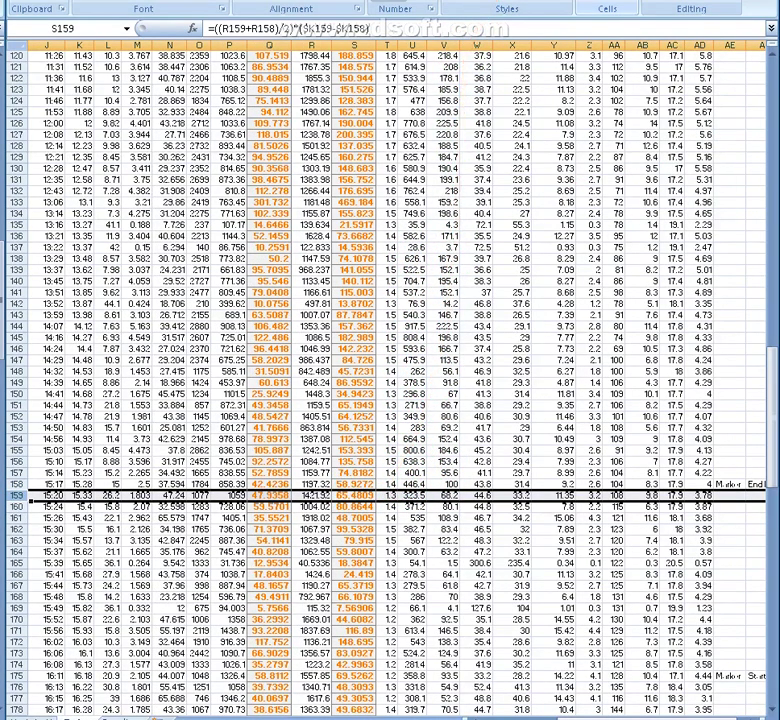
{"action": "key", "text": "ctrl+shift+plus"}
{"action": "key", "text": "ctrl+shift+plus"}
- Enter =SUM(Q72:Q158) in Q159 and =SUM(S72:S158) in S159 (8457.51, 11707.5)
{"action": "left_click", "coordinate": [275, 494]}
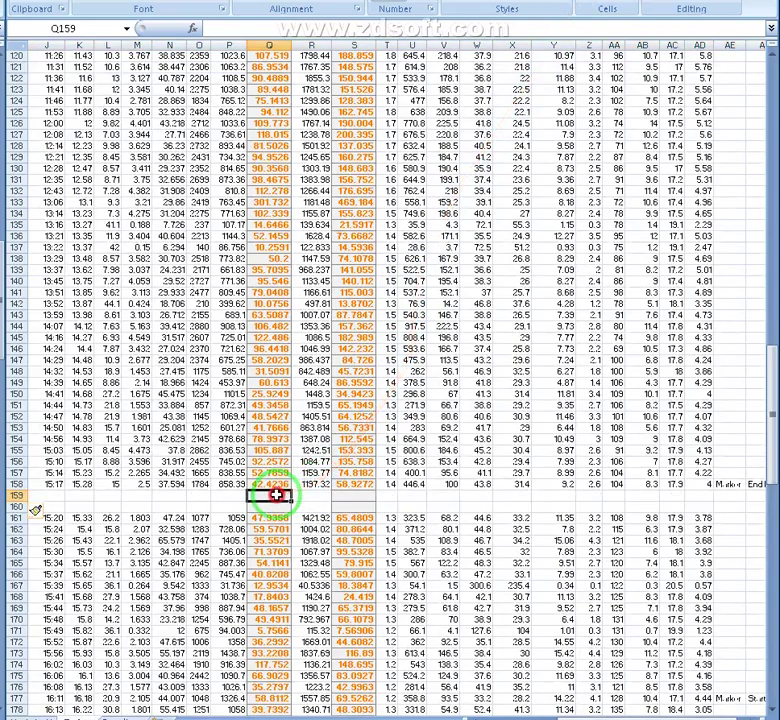
{"action": "type", "text": "=SUM("}
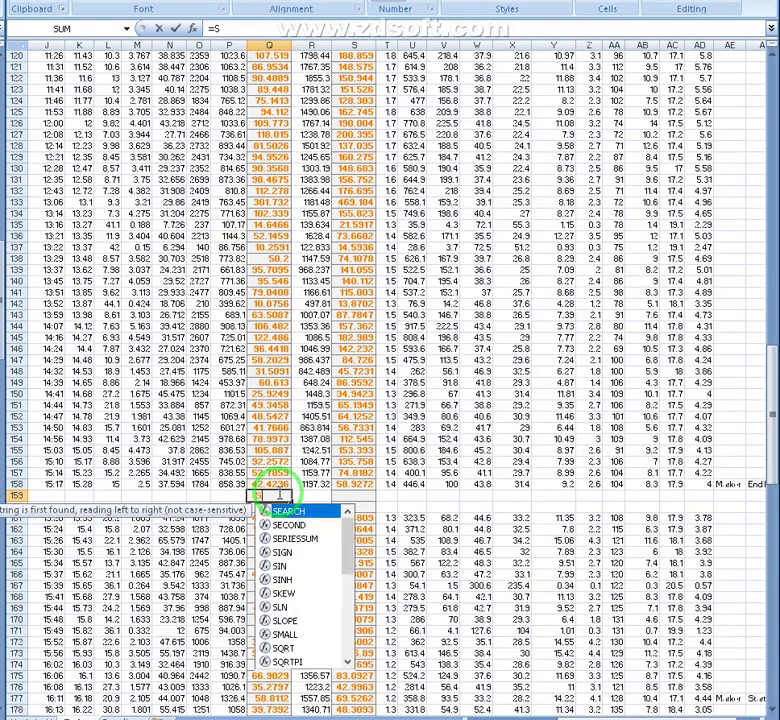
{"action": "key", "text": "ctrl+shift+Up"}
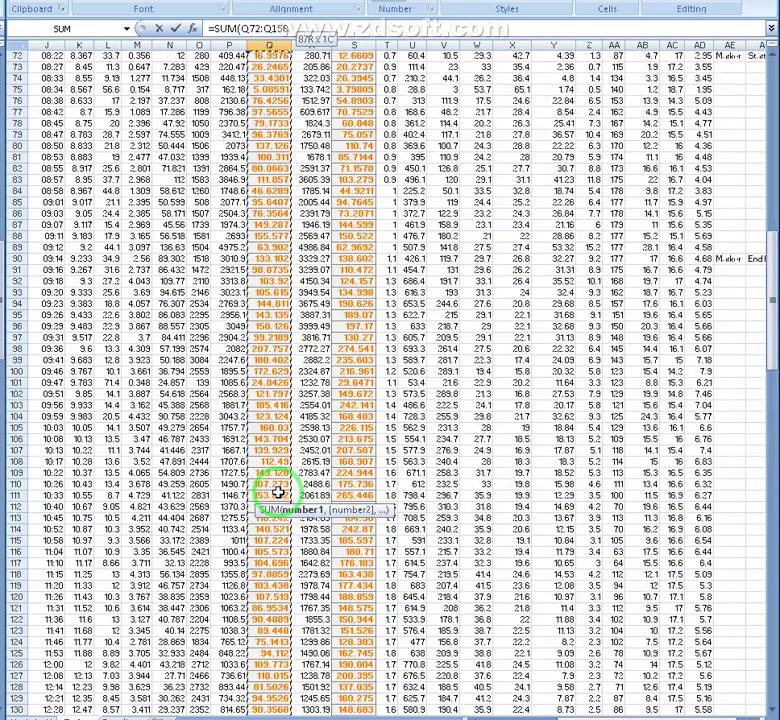
{"action": "key", "text": "ctrl+Return"}
{"action": "key", "text": "Right"}
{"action": "key", "text": "Right"}
{"action": "type", "text": "=SUM("}
{"action": "key", "text": "ctrl+shift+Up"}
{"action": "key", "text": "Return"}
{"action": "scroll", "coordinate": [277, 490], "scroll_direction": "down", "scroll_amount": 13}
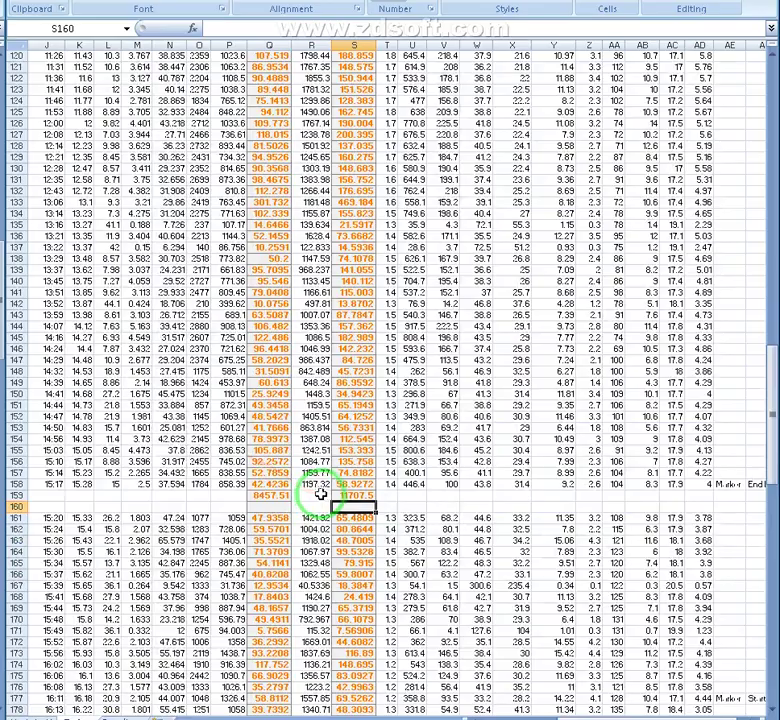
- Insert two blank rows at row 177 above the 16:11 data
{"action": "scroll", "coordinate": [348, 490], "scroll_direction": "down", "scroll_amount": 3}
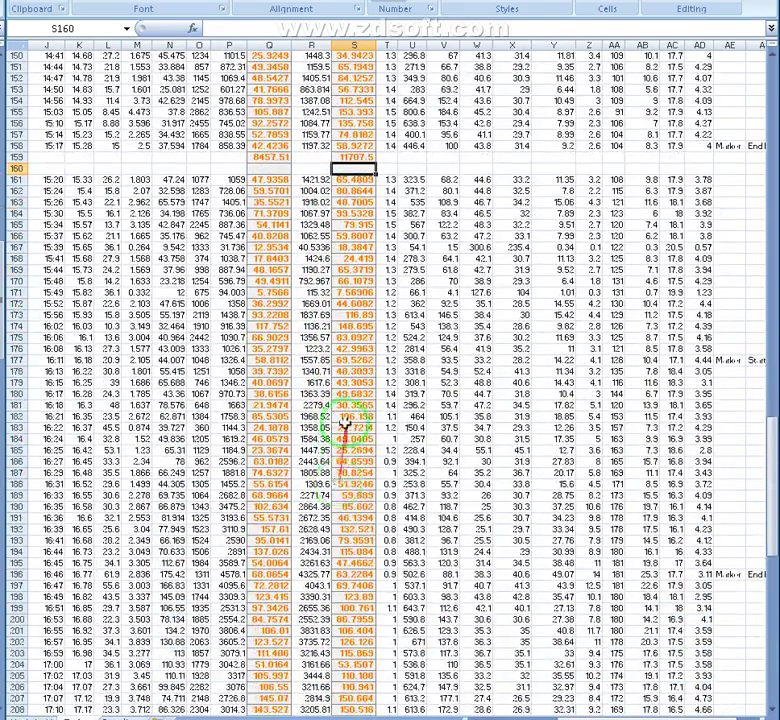
{"action": "left_click", "coordinate": [370, 362]}
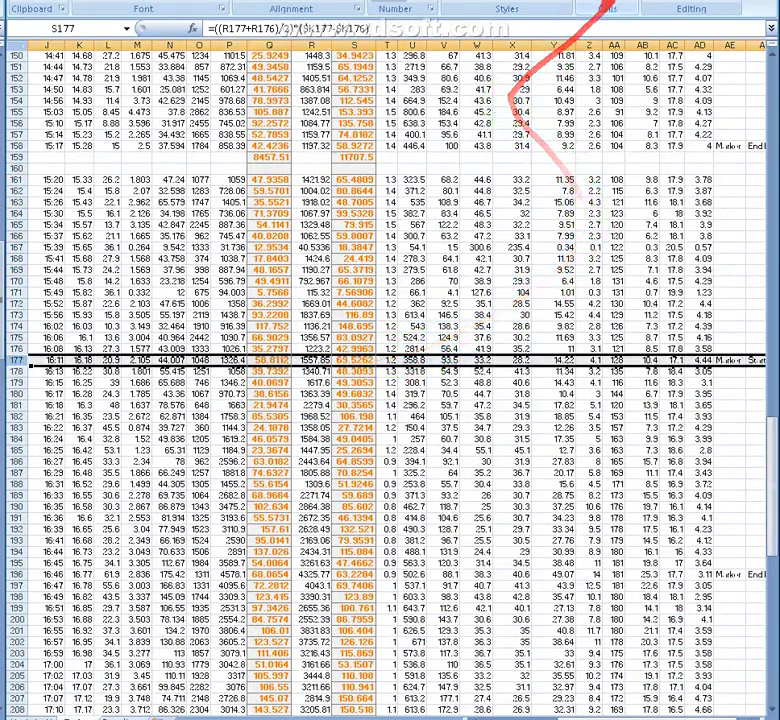
{"action": "left_click", "coordinate": [590, 8]}
{"action": "left_click", "coordinate": [590, 8]}
- Jump to the end of the data at row 271 and move into the empty rows below
{"action": "scroll", "coordinate": [357, 319], "scroll_direction": "down", "scroll_amount": 1}
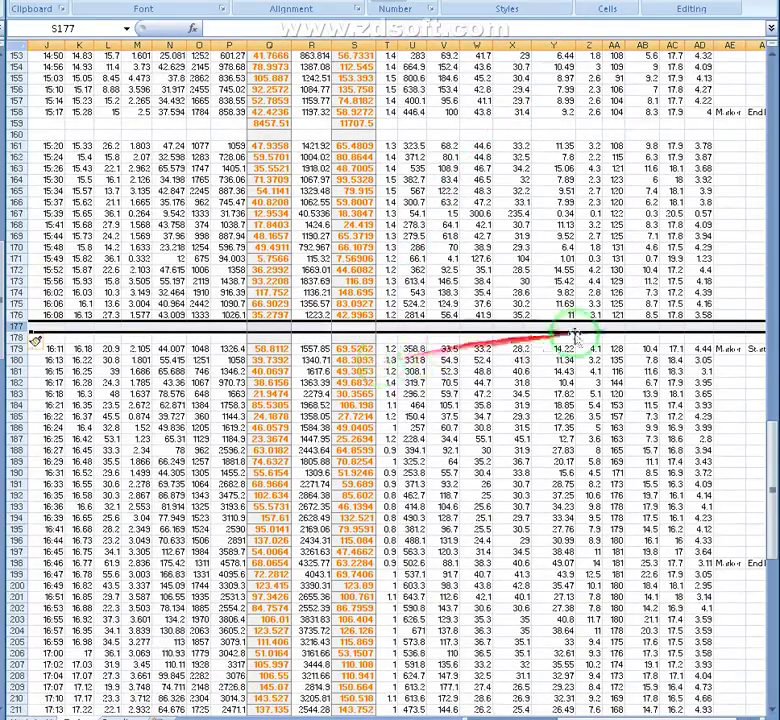
{"action": "scroll", "coordinate": [413, 341], "scroll_direction": "down", "scroll_amount": 14}
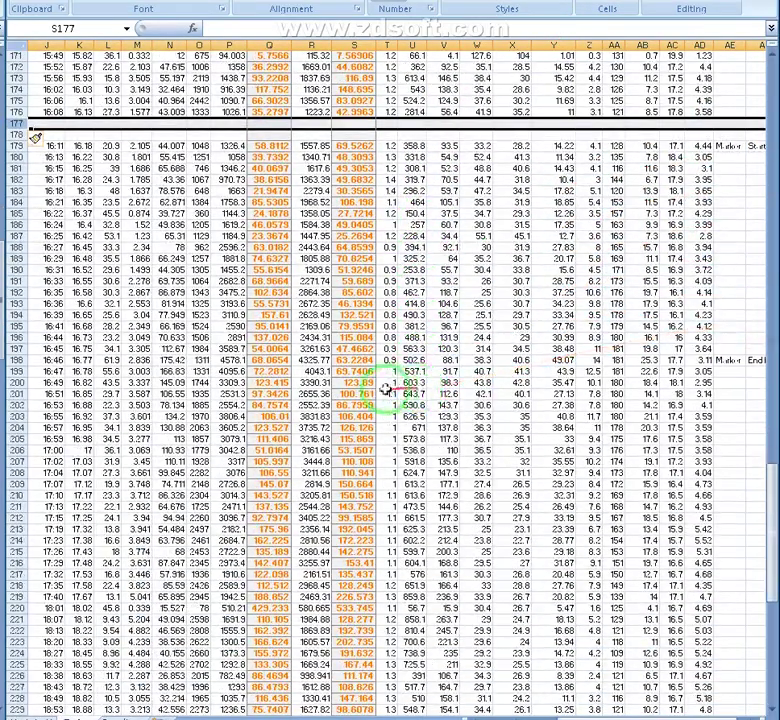
{"action": "left_click", "coordinate": [357, 387]}
{"action": "key", "text": "ctrl+Down"}
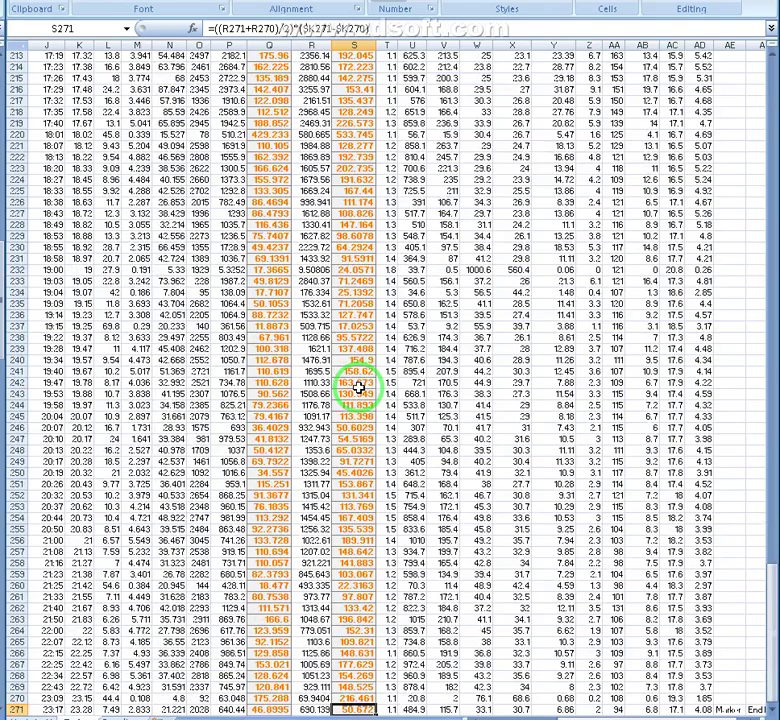
{"action": "key", "text": "Down"}
{"action": "key", "text": "Down"}
{"action": "key", "text": "Down"}
{"action": "key", "text": "Down"}
{"action": "key", "text": "Down"}
{"action": "key", "text": "Down"}
{"action": "key", "text": "Down"}
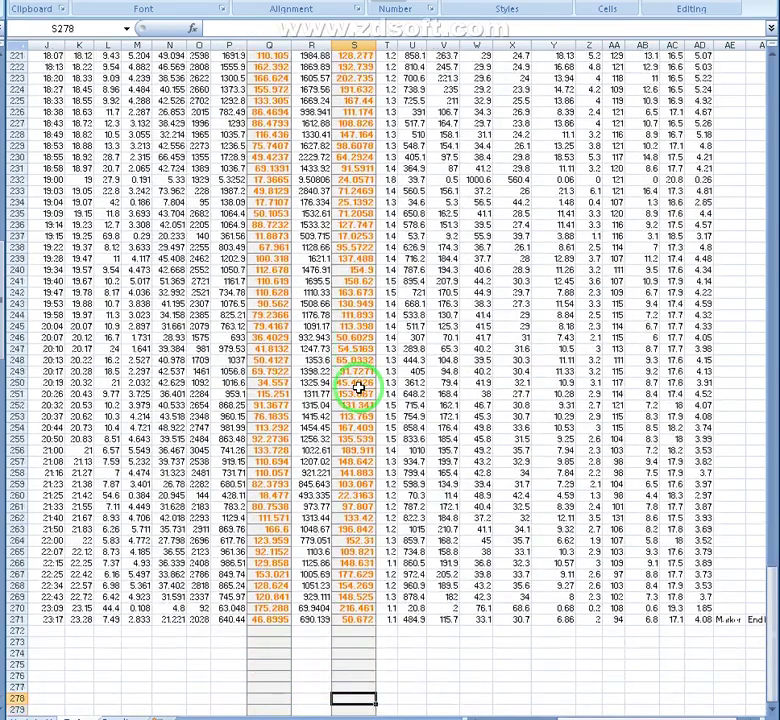
{"action": "key", "text": "Up"}
{"action": "key", "text": "Up"}
{"action": "key", "text": "Up"}
{"action": "key", "text": "Up"}
{"action": "key", "text": "Up"}
{"action": "key", "text": "Up"}
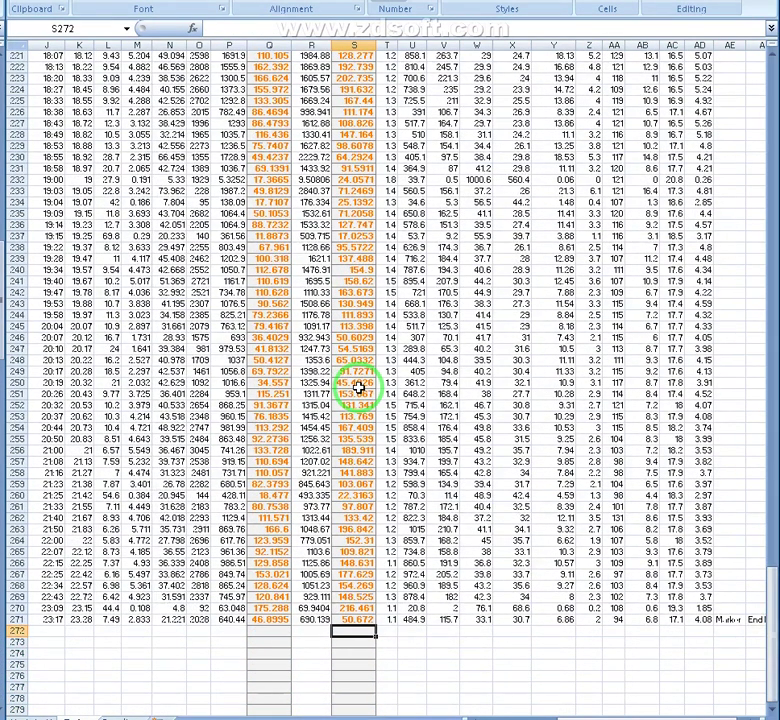
{"action": "key", "text": "Down"}
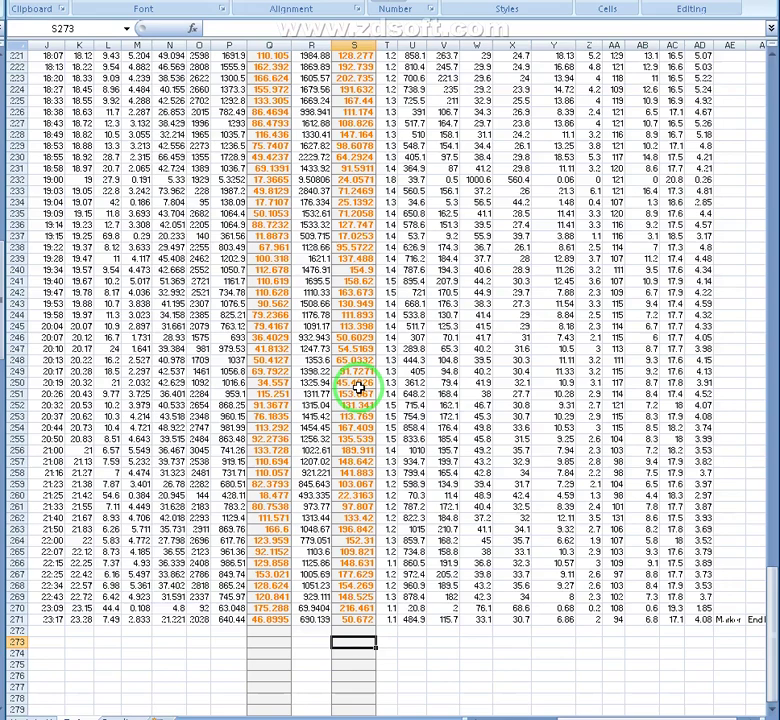
- Enter =SUM(Q179:Q271) in Q272 to total the final interval's AUC VO2
{"action": "key", "text": "Up"}
{"action": "key", "text": "Left"}
{"action": "key", "text": "Left"}
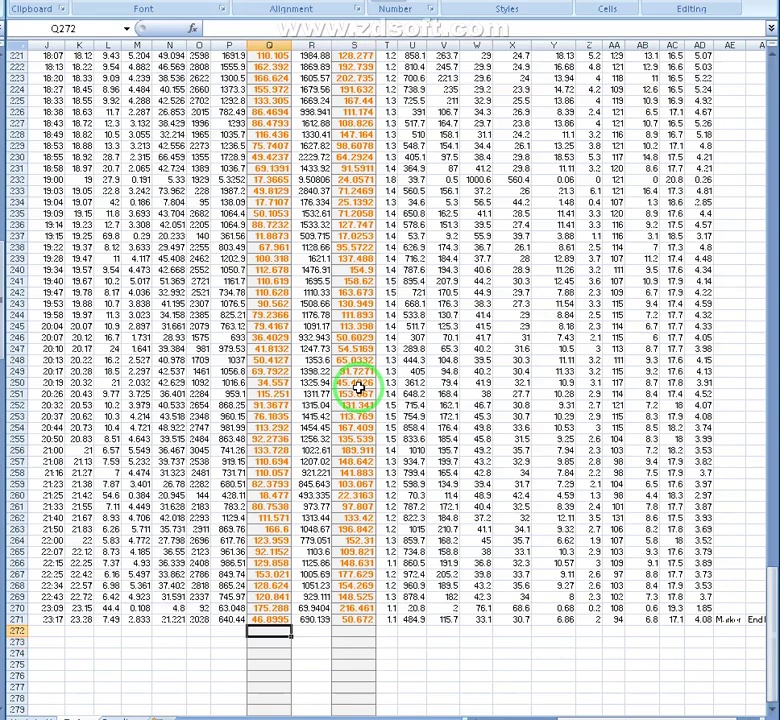
{"action": "key", "text": "Left"}
{"action": "key", "text": "Left"}
{"action": "key", "text": "Left"}
{"action": "key", "text": "Left"}
{"action": "key", "text": "Down"}
{"action": "key", "text": "Right"}
{"action": "key", "text": "Right"}
{"action": "key", "text": "Right"}
{"action": "key", "text": "Right"}
{"action": "key", "text": "Up"}
{"action": "type", "text": "=SUM("}
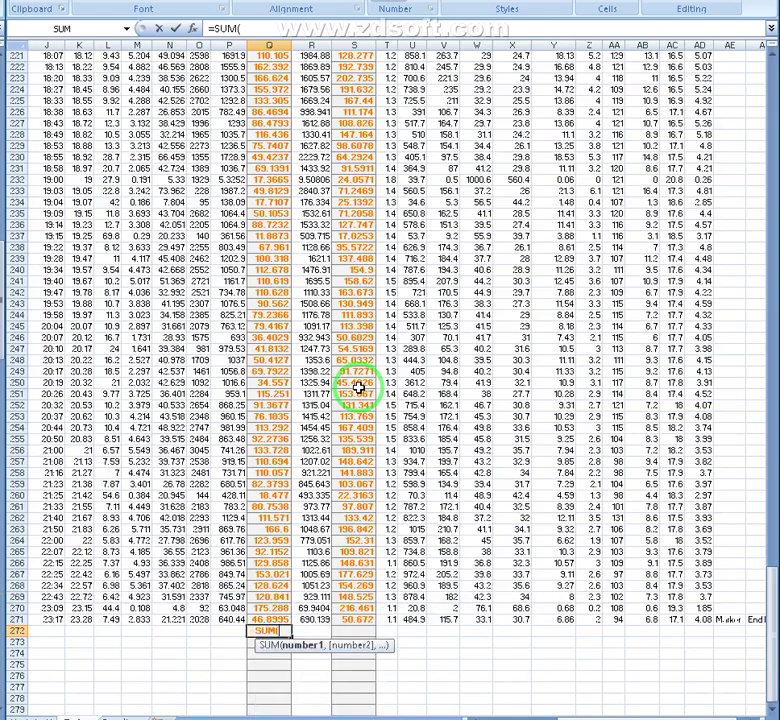
{"action": "key", "text": "Up"}
{"action": "key", "text": "ctrl+shift+Up"}
{"action": "key", "text": "Return"}
- Enter =SUM(S179:S271) in S272, totalling AUC VCO2 as 10613.4
{"action": "key", "text": "Up"}
{"action": "key", "text": "Right"}
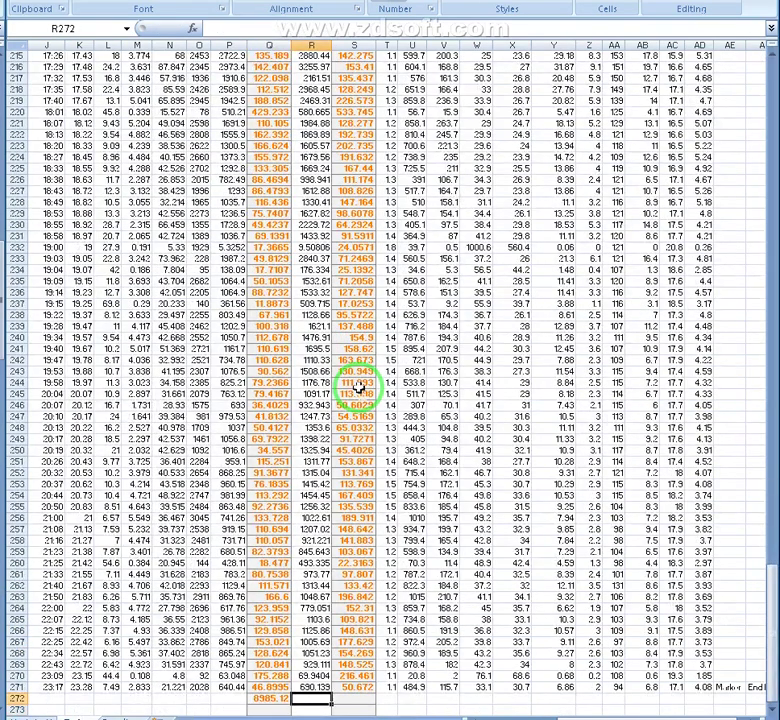
{"action": "key", "text": "Right"}
{"action": "type", "text": "=SUM("}
{"action": "key", "text": "Up"}
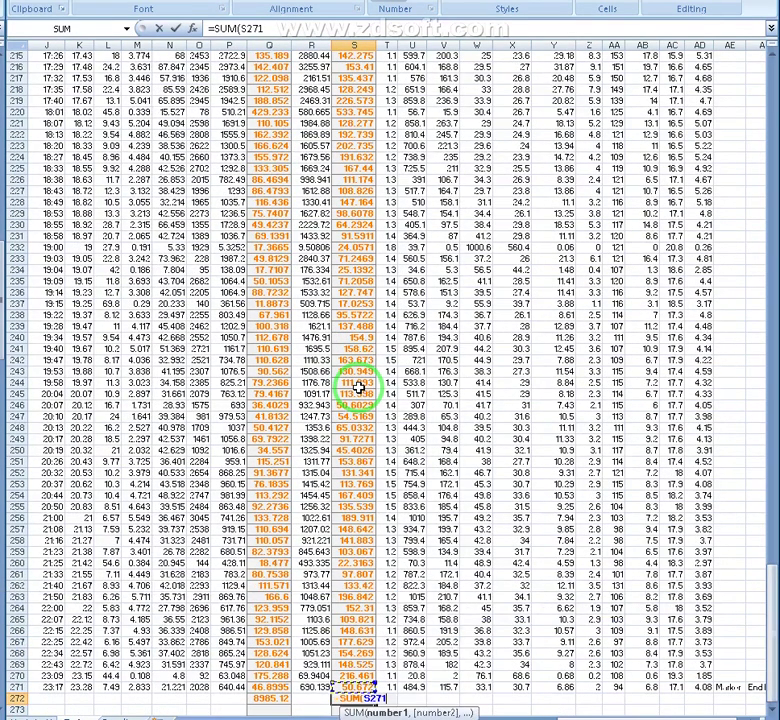
{"action": "key", "text": "ctrl+shift+Up"}
{"action": "key", "text": "Return"}
{"action": "key", "text": "Up"}
{"action": "key", "text": "Left"}
{"action": "key", "text": "Left"}
{"action": "key", "text": "Left"}
{"action": "key", "text": "Left"}
{"action": "key", "text": "Left"}
{"action": "key", "text": "Left"}
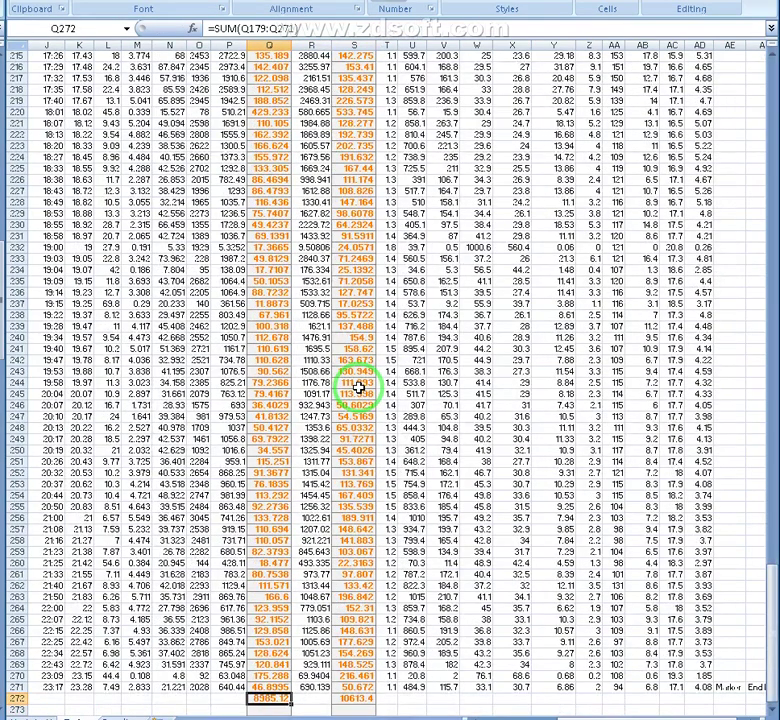
{"action": "key", "text": "Left"}
{"action": "key", "text": "Left"}
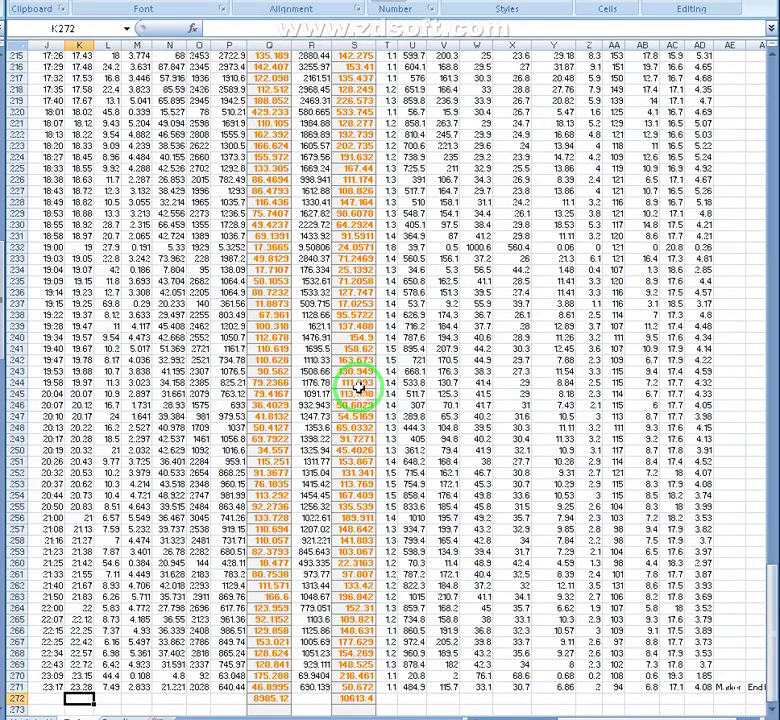
- Enter =K271-K179 in K272 to get the last interval's duration
{"action": "type", "text": "="}
{"action": "key", "text": "Up"}
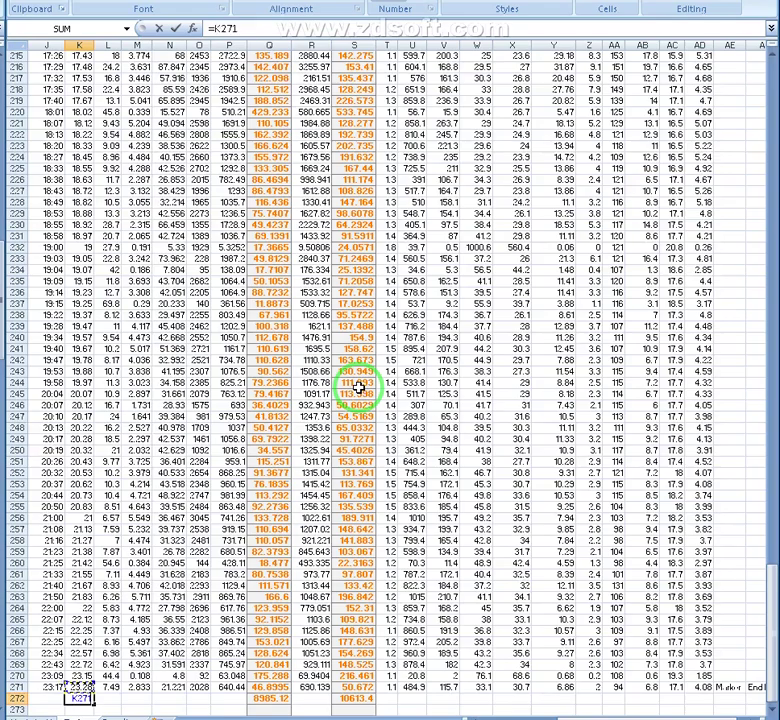
{"action": "type", "text": "-"}
{"action": "key", "text": "Up"}
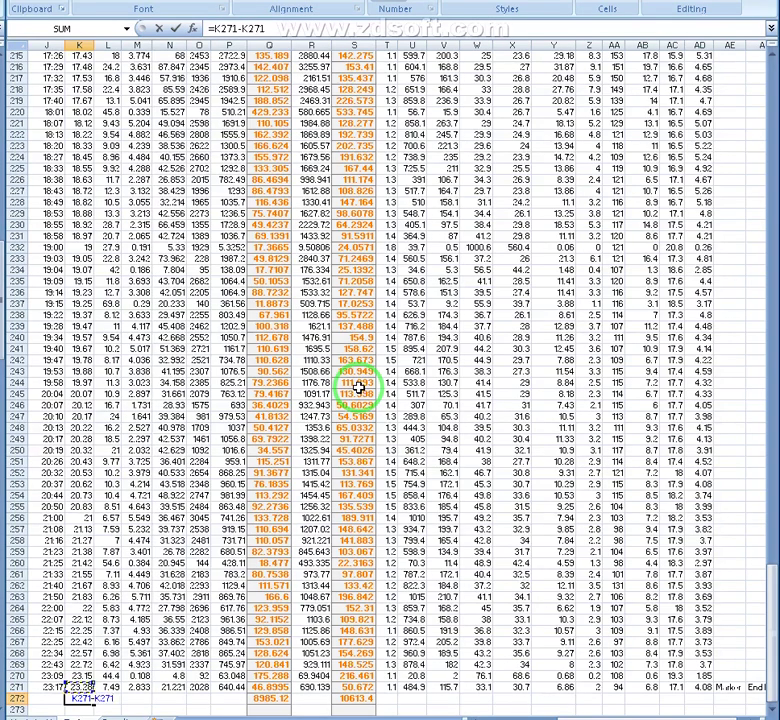
{"action": "key", "text": "ctrl+Up"}
{"action": "key", "text": "Return"}
{"action": "key", "text": "Up"}
- Enter =K176-K161 in K177, giving a duration of 0.8
{"action": "key", "text": "ctrl+Up"}
{"action": "key", "text": "ctrl+Up"}
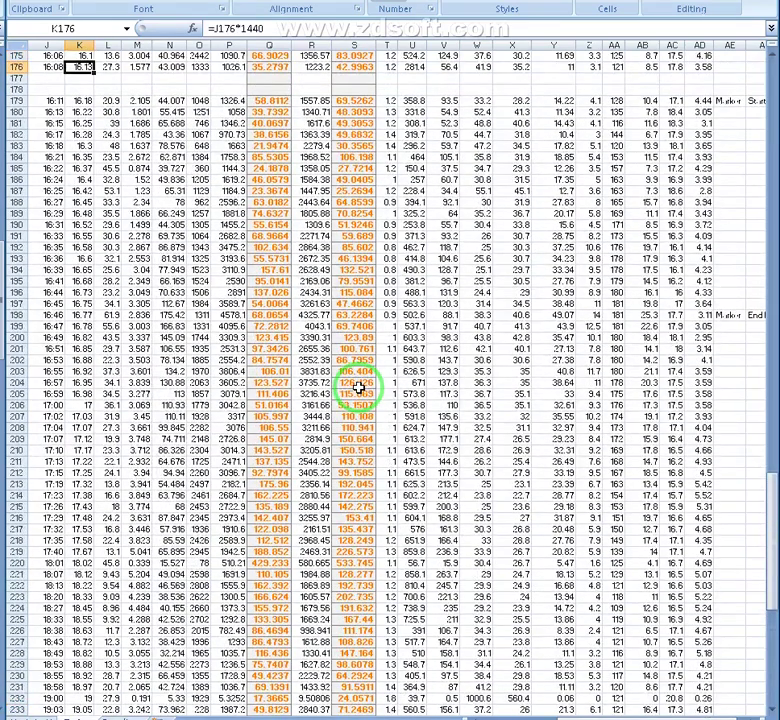
{"action": "key", "text": "Down"}
{"action": "type", "text": "="}
{"action": "key", "text": "Up"}
{"action": "type", "text": "-"}
{"action": "key", "text": "Up"}
{"action": "key", "text": "ctrl+Up"}
{"action": "key", "text": "Return"}
{"action": "key", "text": "Up"}
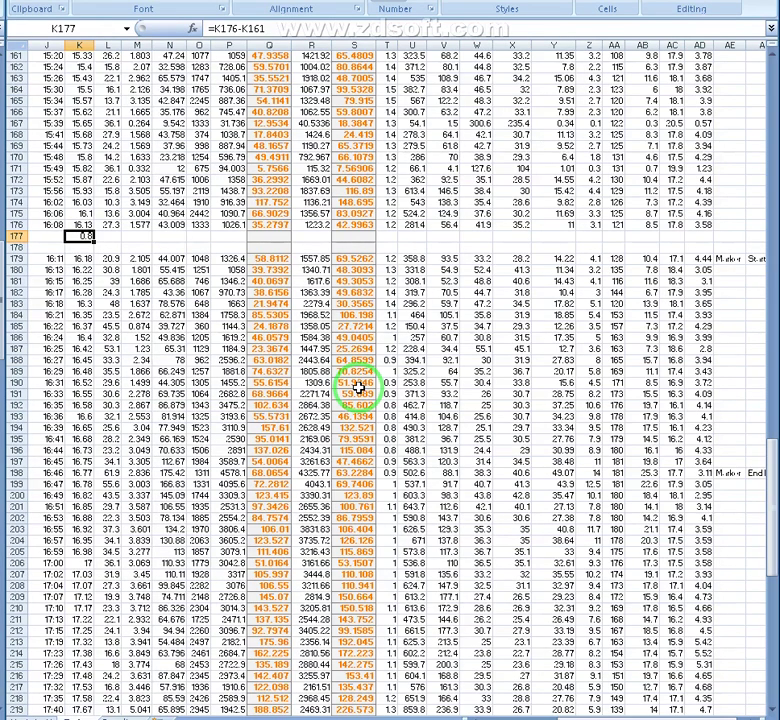
- Enter =K158-K72 in K159, giving the exercise interval's duration of about 6.917
{"action": "key", "text": "ctrl+Up"}
{"action": "key", "text": "ctrl+Up"}
{"action": "key", "text": "Down"}
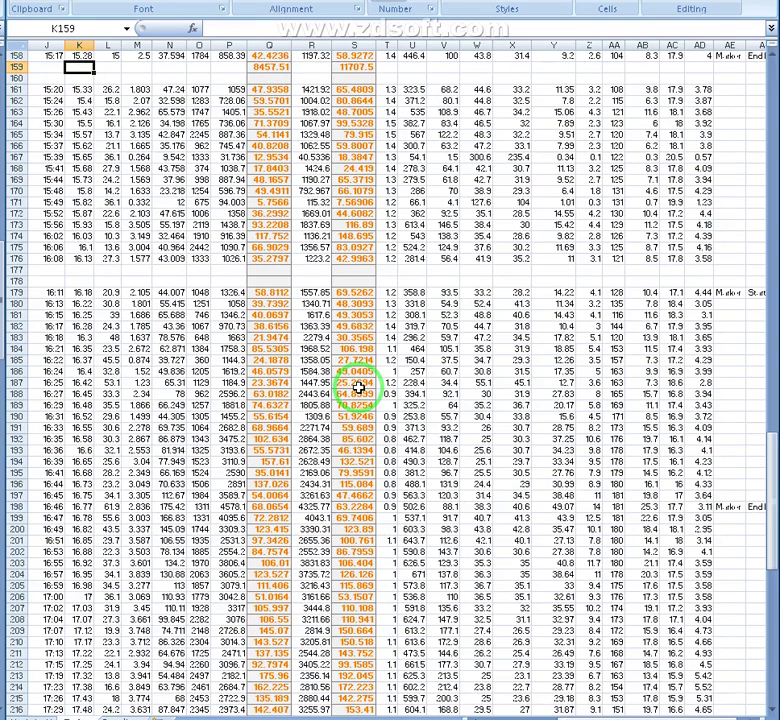
{"action": "type", "text": "="}
{"action": "key", "text": "Up"}
{"action": "type", "text": "-"}
{"action": "key", "text": "Up"}
{"action": "key", "text": "ctrl+Up"}
{"action": "key", "text": "Return"}
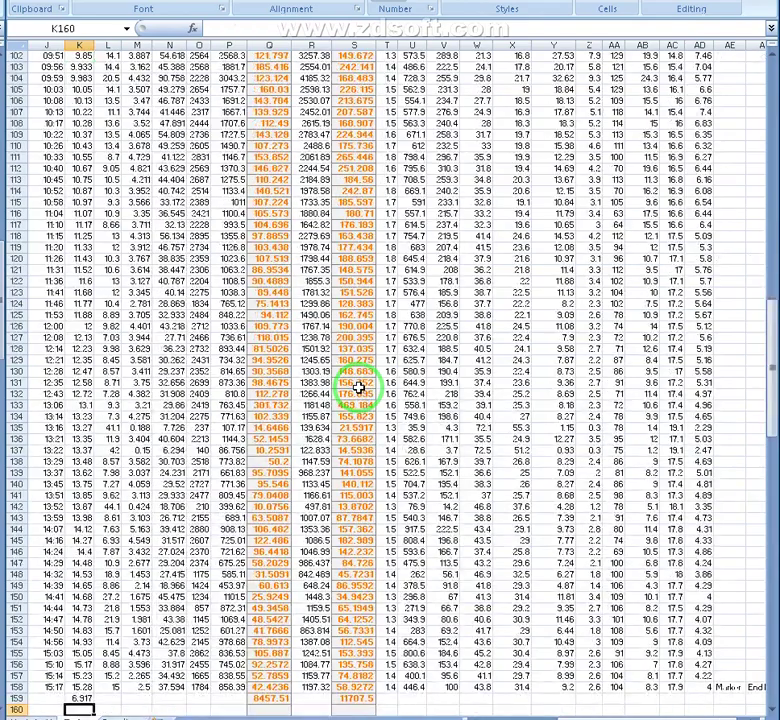
{"action": "key", "text": "Up"}
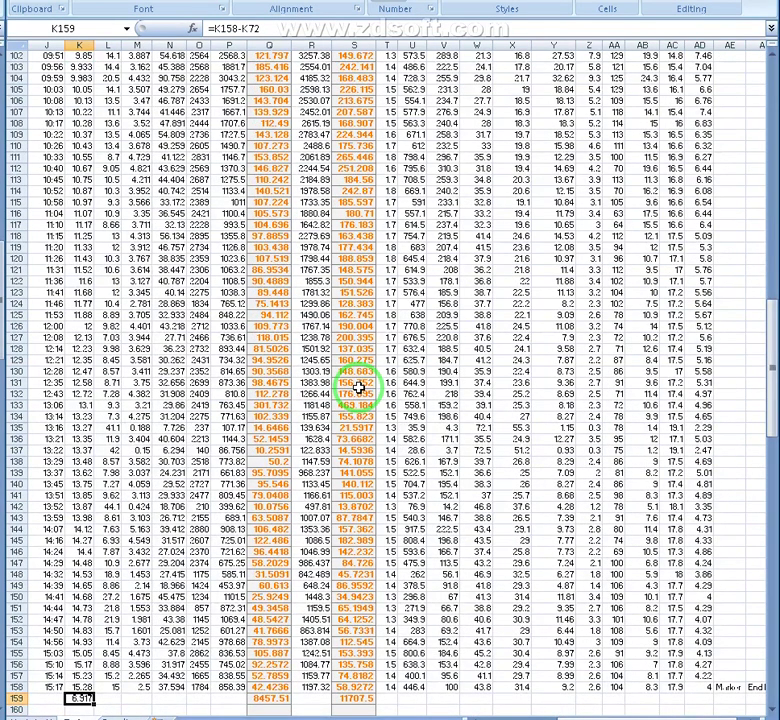
- Enter =K59-K24 in K60 for the first interval's duration
{"action": "key", "text": "Up"}
{"action": "key", "text": "ctrl+Up"}
{"action": "key", "text": "Up"}
{"action": "key", "text": "Up"}
{"action": "key", "text": "Up"}
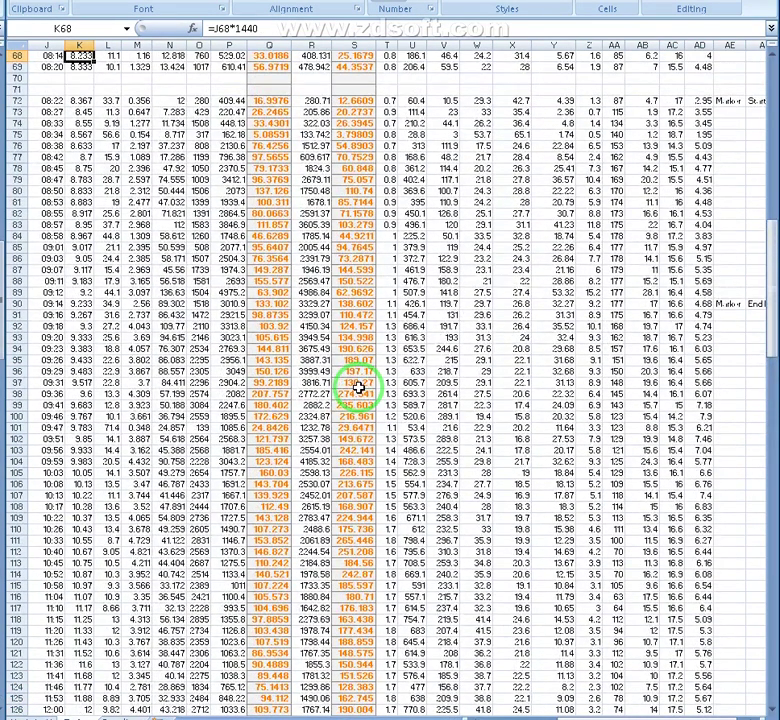
{"action": "key", "text": "ctrl+Up"}
{"action": "key", "text": "Up"}
{"action": "key", "text": "ctrl+Up"}
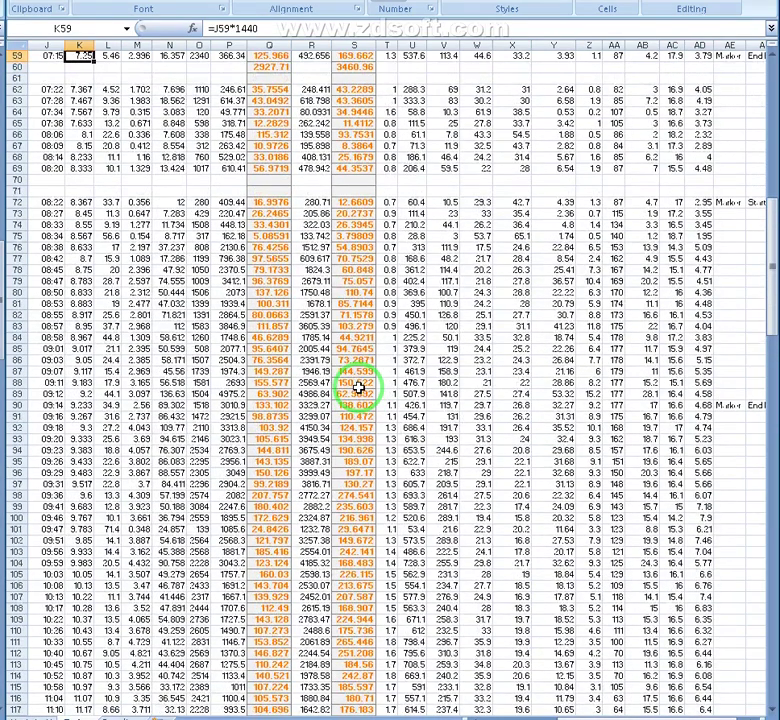
{"action": "key", "text": "Down"}
{"action": "type", "text": "="}
{"action": "key", "text": "Up"}
{"action": "type", "text": "-"}
- Delete the formula from K60 and move back down column K
{"action": "key", "text": "Up"}
{"action": "key", "text": "ctrl+Up"}
{"action": "key", "text": "Return"}
{"action": "key", "text": "Up"}
{"action": "key", "text": "Delete"}
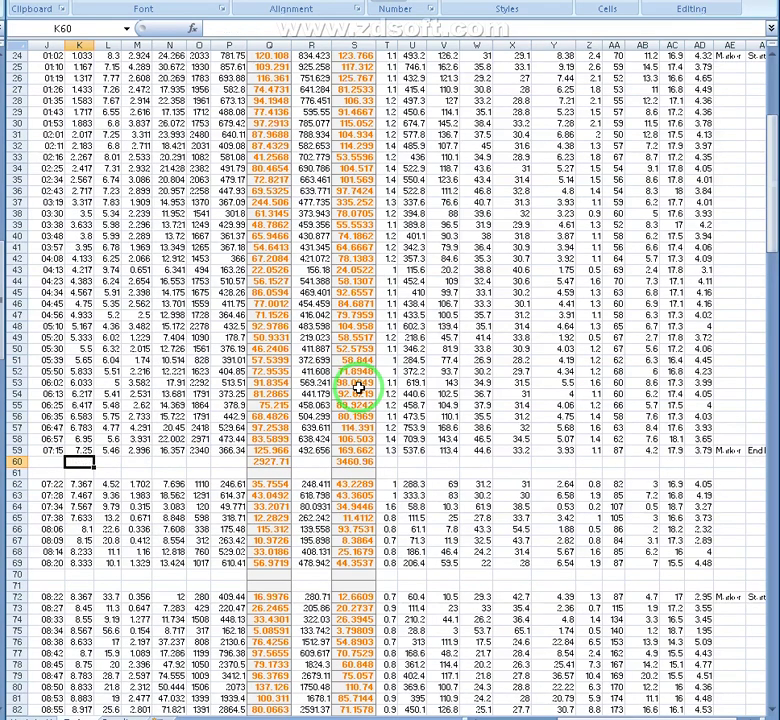
{"action": "key", "text": "Down"}
{"action": "key", "text": "Down"}
{"action": "key", "text": "Down"}
{"action": "key", "text": "Down"}
{"action": "key", "text": "Down"}
{"action": "key", "text": "Down"}
{"action": "key", "text": "Down"}
{"action": "key", "text": "Down"}
{"action": "key", "text": "Down"}
{"action": "key", "text": "Down"}
{"action": "key", "text": "Down"}
{"action": "key", "text": "Down"}
{"action": "key", "text": "Down"}
{"action": "key", "text": "Down"}
{"action": "key", "text": "Down"}
{"action": "key", "text": "Down"}
{"action": "key", "text": "Down"}
{"action": "key", "text": "Down"}
{"action": "key", "text": "Down"}
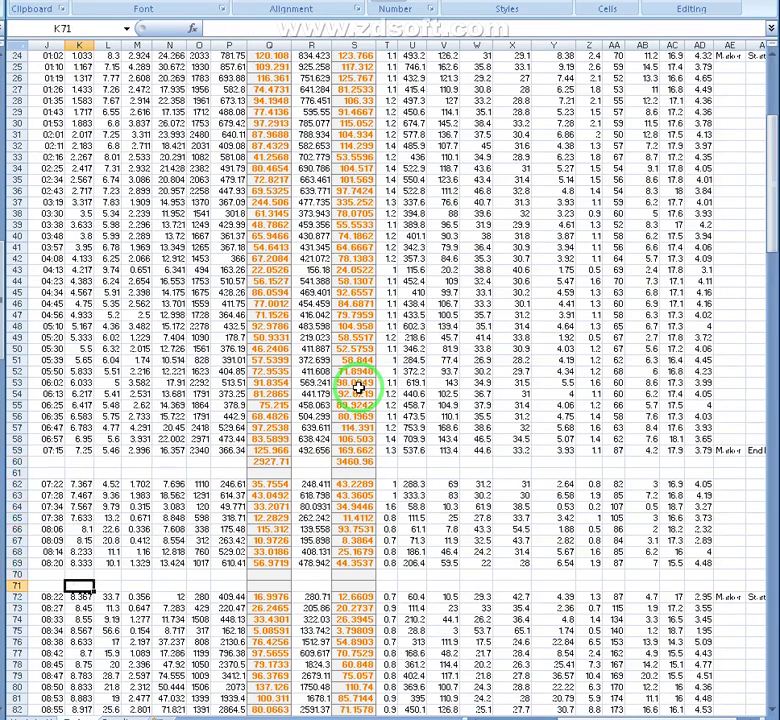
{"action": "key", "text": "Down"}
{"action": "key", "text": "Down"}
{"action": "key", "text": "Down"}
{"action": "key", "text": "Down"}
{"action": "key", "text": "Down"}
{"action": "key", "text": "Down"}
{"action": "key", "text": "Down"}
{"action": "key", "text": "Down"}
{"action": "key", "text": "Down"}
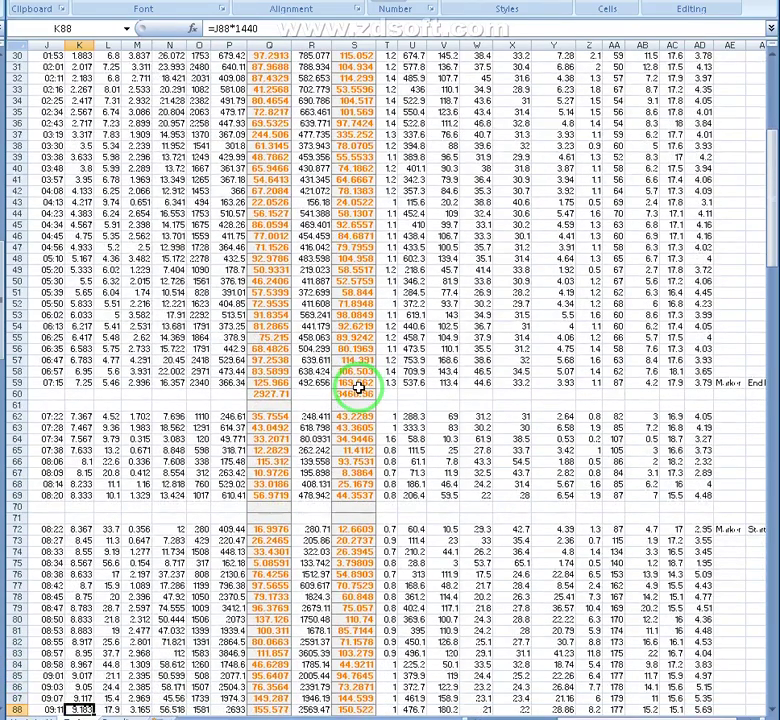
{"action": "left_click", "coordinate": [268, 394]}
{"action": "left_click", "coordinate": [356, 395]}
{"action": "left_click", "coordinate": [272, 395]}
{"action": "scroll", "coordinate": [343, 393], "scroll_direction": "down", "scroll_amount": 19}
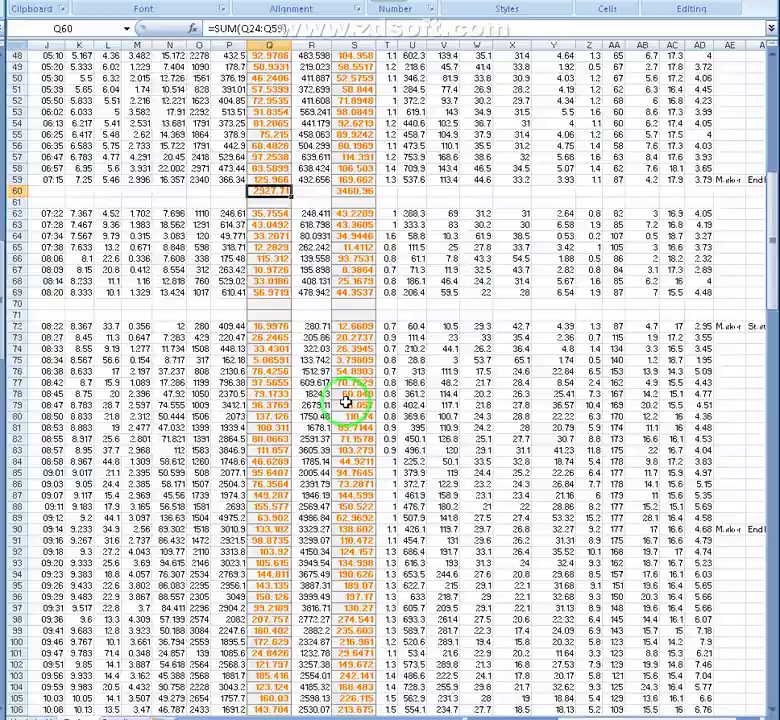
{"action": "scroll", "coordinate": [343, 399], "scroll_direction": "down", "scroll_amount": 17}
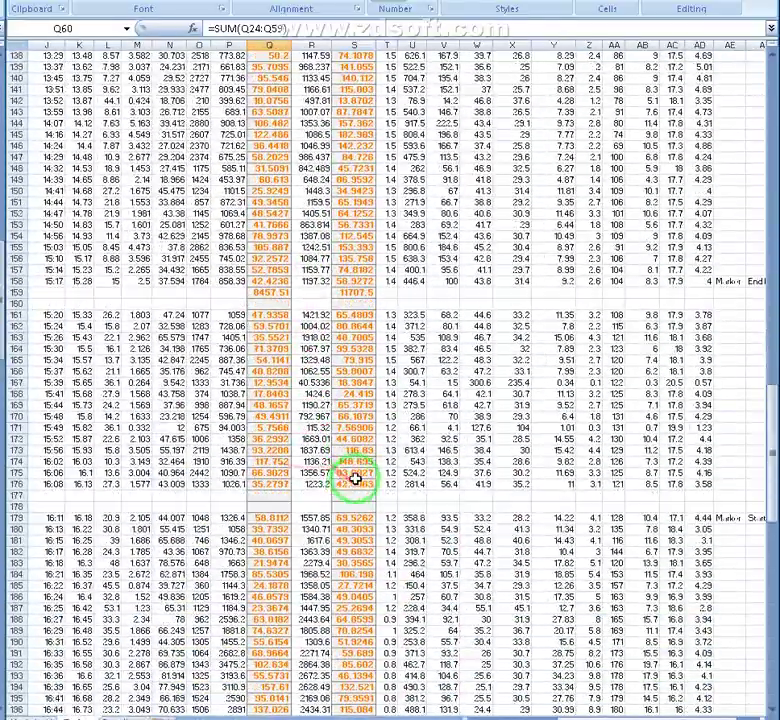
{"action": "scroll", "coordinate": [356, 482], "scroll_direction": "down", "scroll_amount": 7}
{"action": "left_click", "coordinate": [262, 507]}
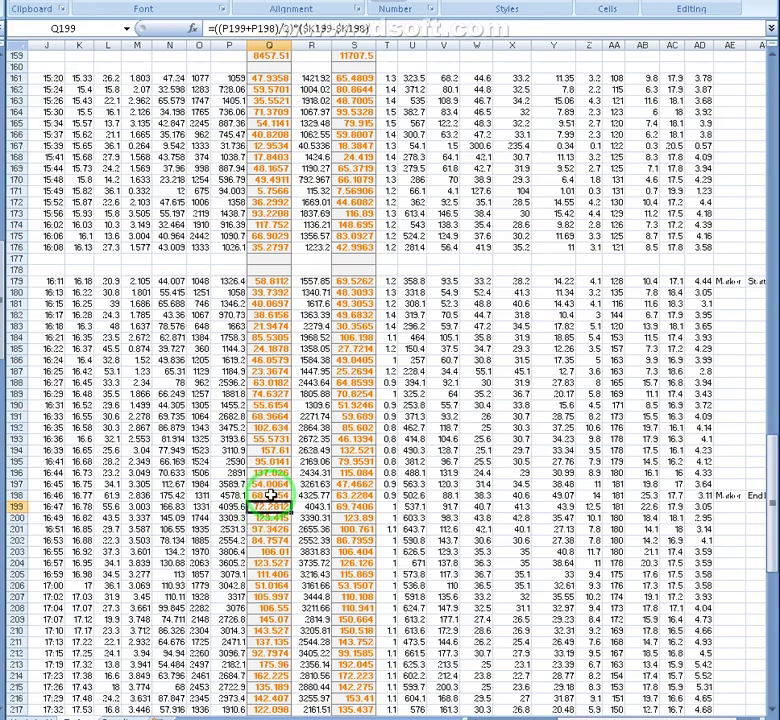
{"action": "key", "text": "ctrl+Down"}
{"action": "key", "text": "Right"}
{"action": "key", "text": "Right"}
{"action": "key", "text": "Left"}
{"action": "key", "text": "Left"}
{"action": "key", "text": "Left"}
{"action": "key", "text": "Left"}
{"action": "key", "text": "Right"}
{"action": "key", "text": "Right"}
{"action": "key", "text": "Right"}
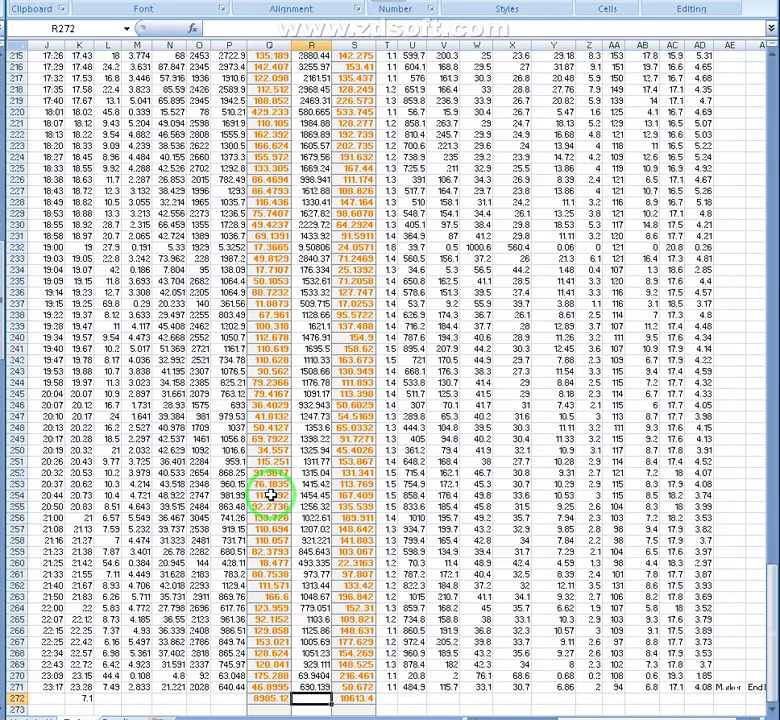